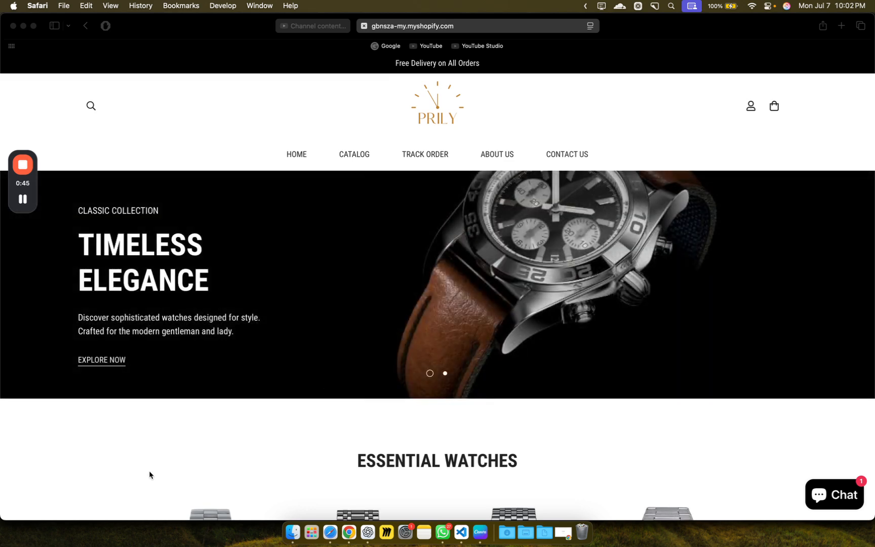
# - Examine the watch store's home page hero banner, Essential Watches carousel and Gold, Black and Silver Watches tiles
pyautogui.click(132, 507)
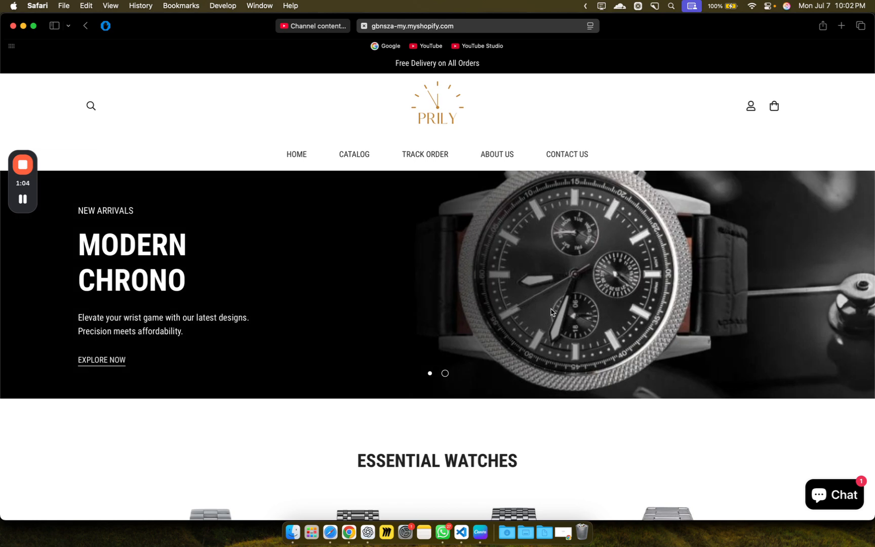
pyautogui.scroll(-4, 551, 312)
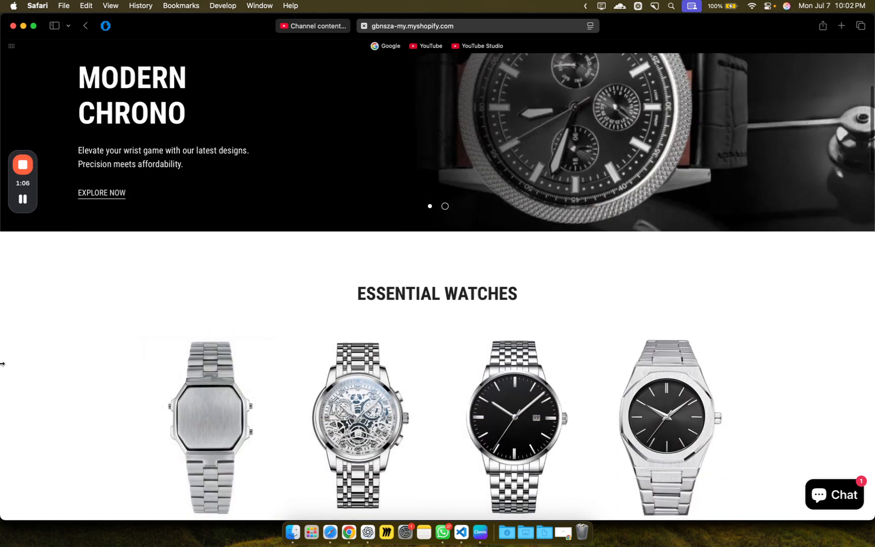
pyautogui.scroll(-3, 1, 363)
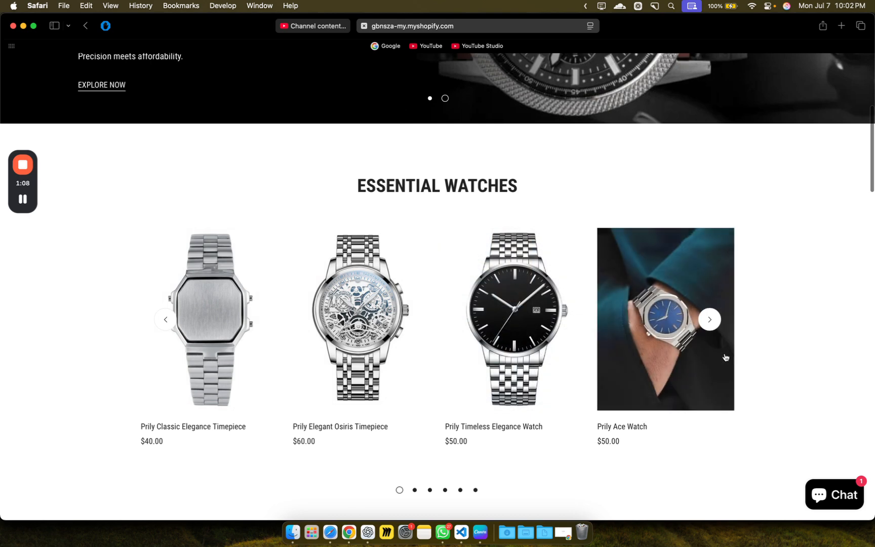
pyautogui.scroll(-2, 807, 322)
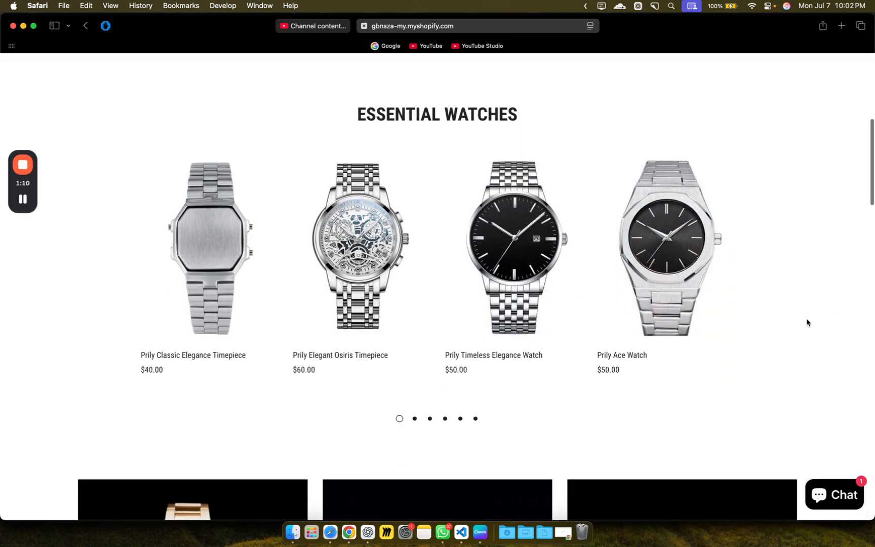
pyautogui.scroll(-3, 806, 322)
pyautogui.scroll(2, 806, 322)
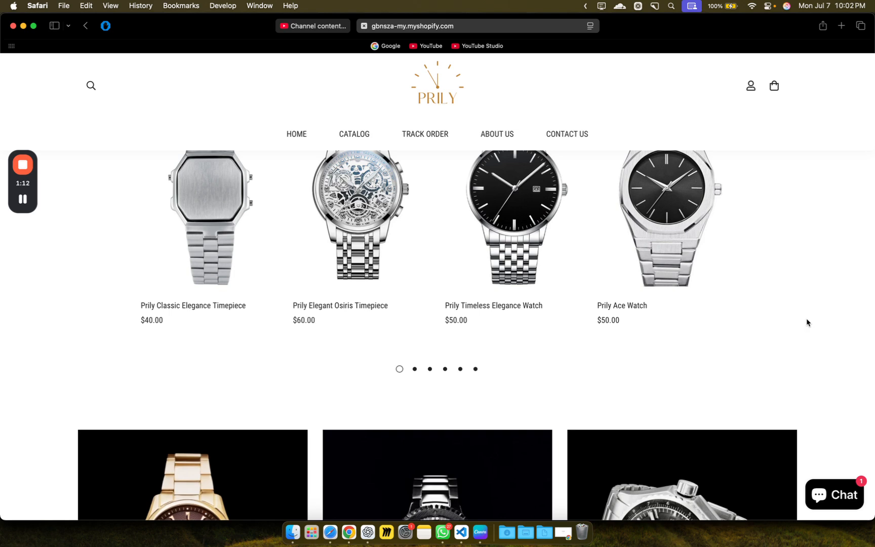
pyautogui.scroll(2, 806, 322)
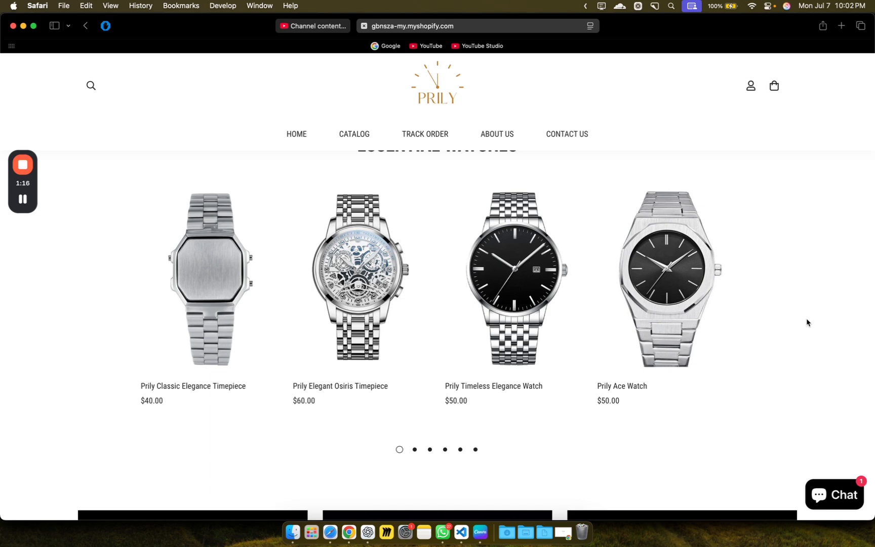
pyautogui.scroll(-5, 806, 322)
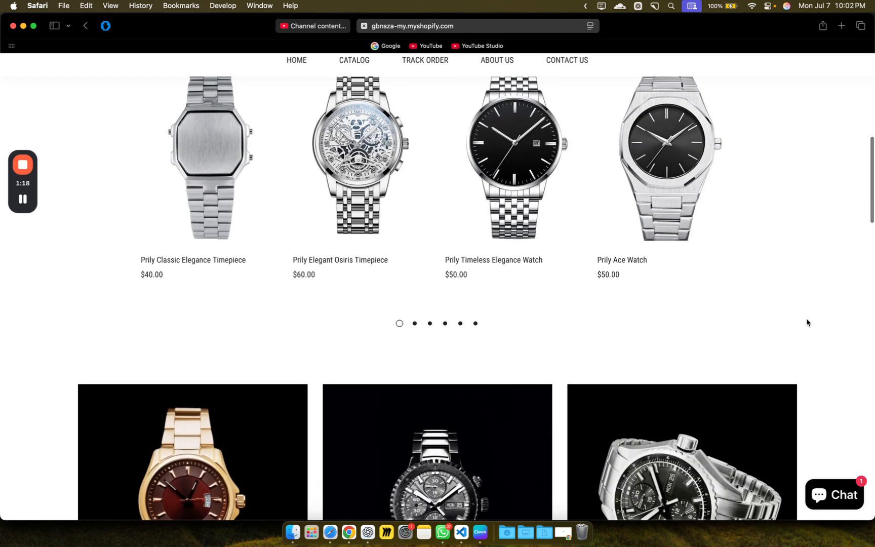
pyautogui.scroll(-2, 807, 322)
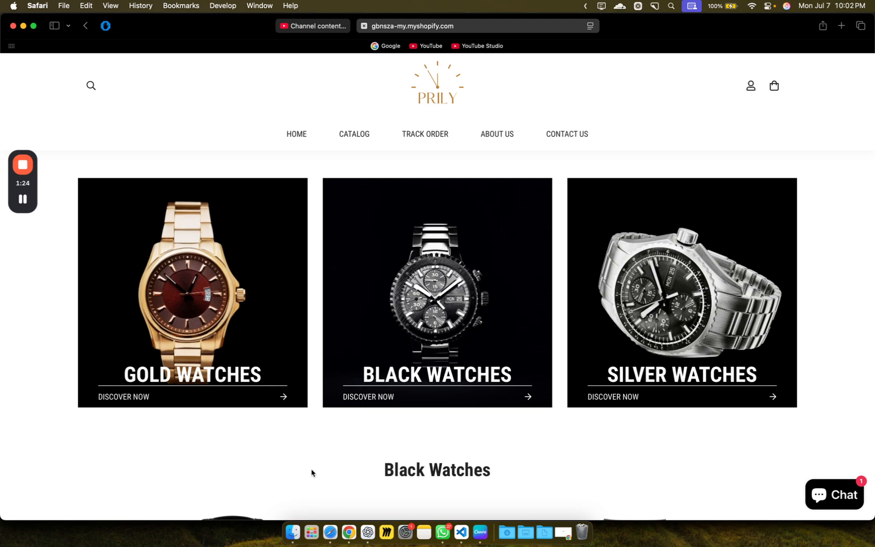
pyautogui.scroll(5, 311, 472)
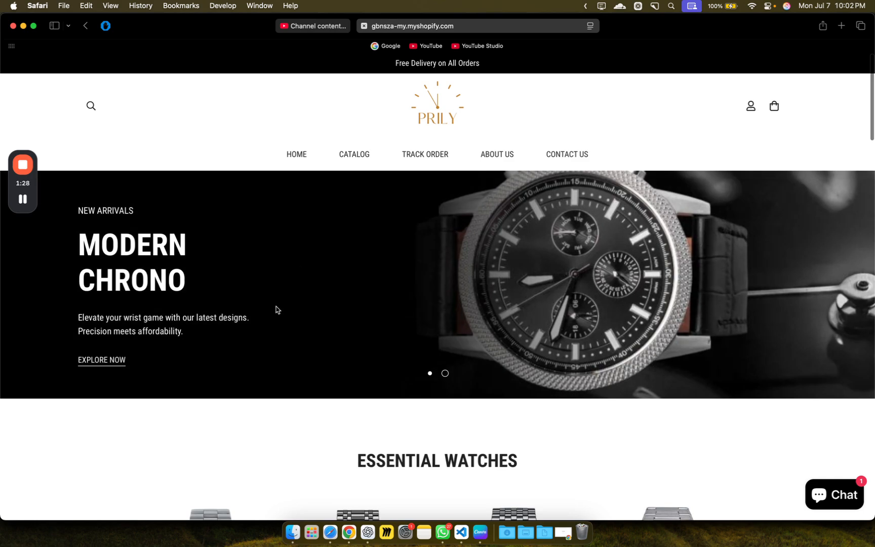
# - Examine the Black Watches, Golden Picks and Limited Edition sections of the home page
pyautogui.scroll(-12, 276, 309)
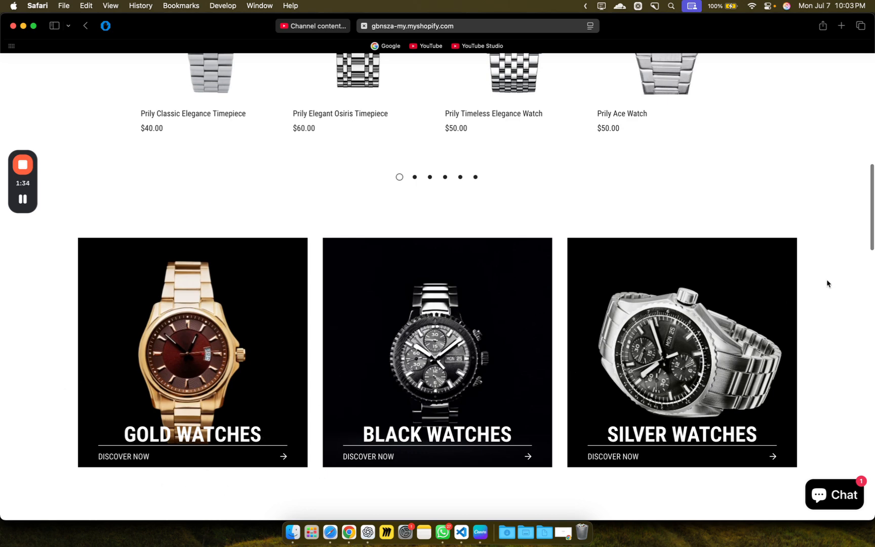
pyautogui.scroll(-3, 827, 282)
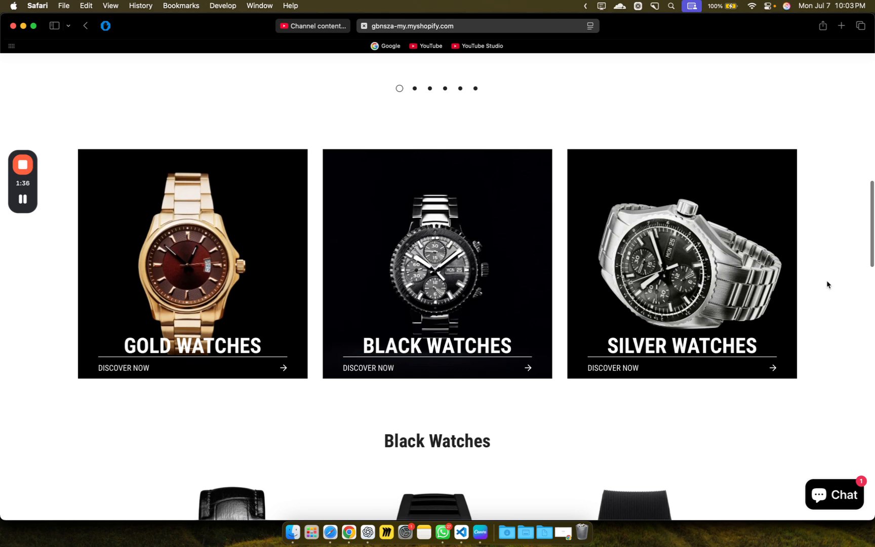
pyautogui.scroll(-7, 827, 285)
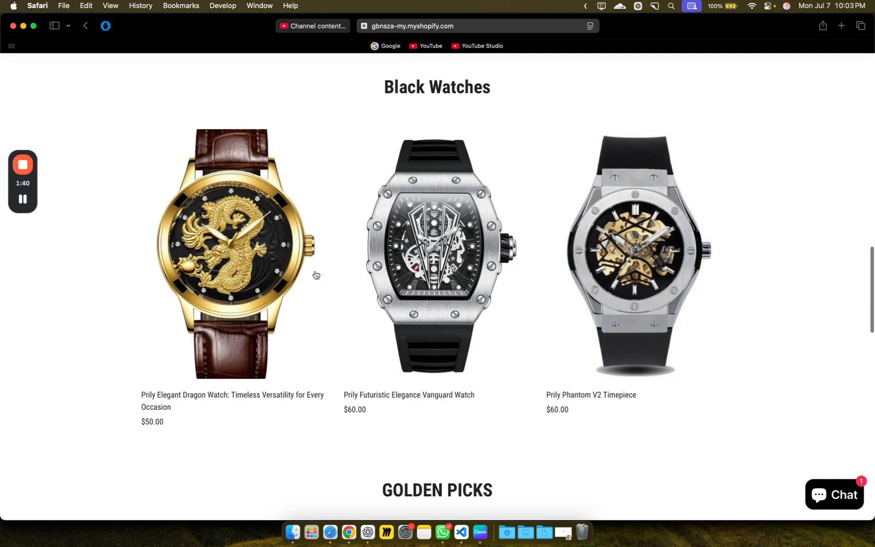
pyautogui.scroll(-3, 538, 343)
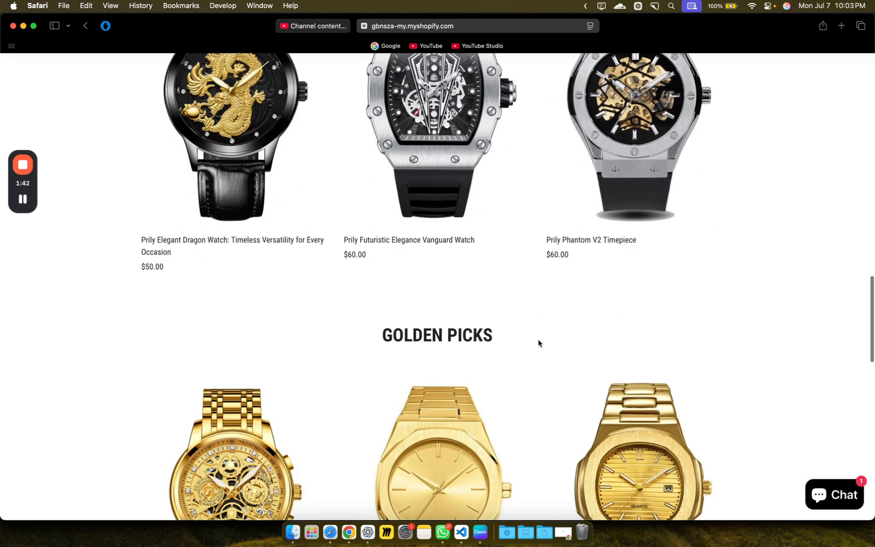
pyautogui.scroll(-7, 538, 343)
pyautogui.scroll(-5, 538, 343)
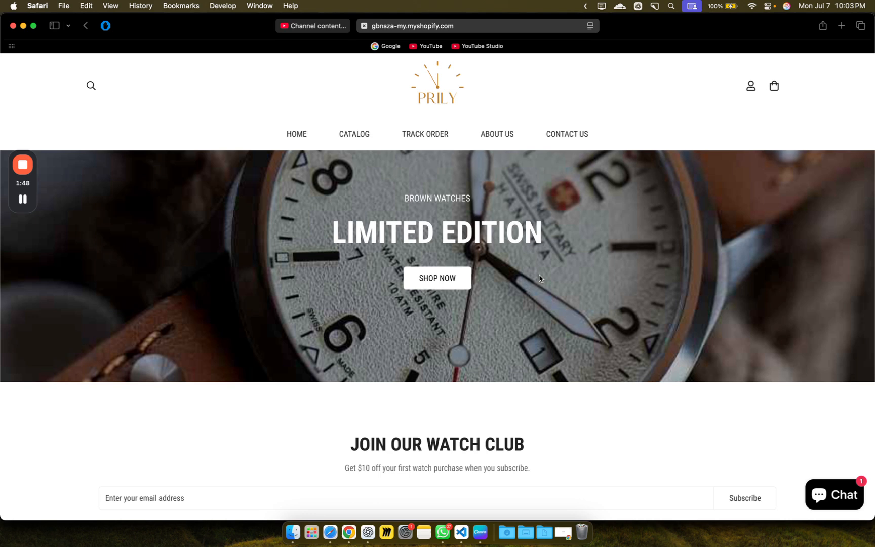
pyautogui.scroll(-3, 540, 278)
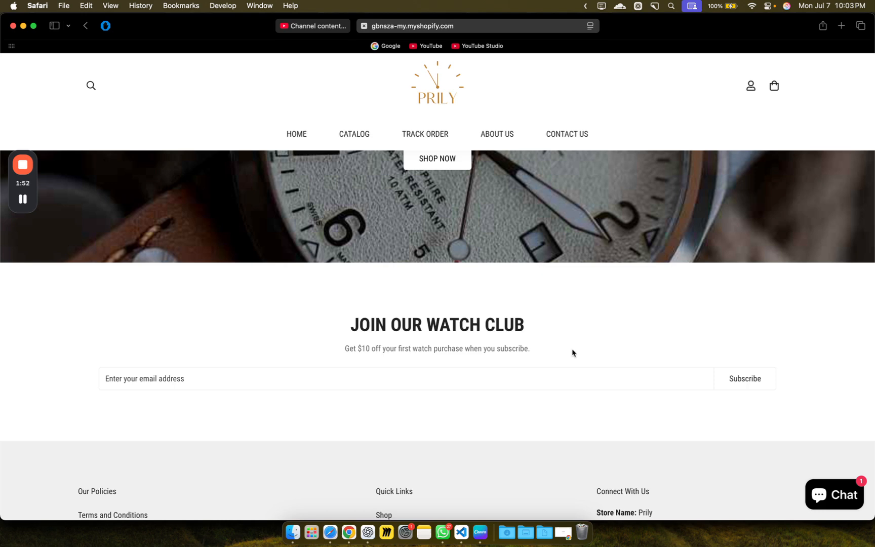
# - Review the Join Our Watch Club email signup and the footer's policies, quick links and contact details
pyautogui.tripleClick(370, 349)
pyautogui.click(425, 375)
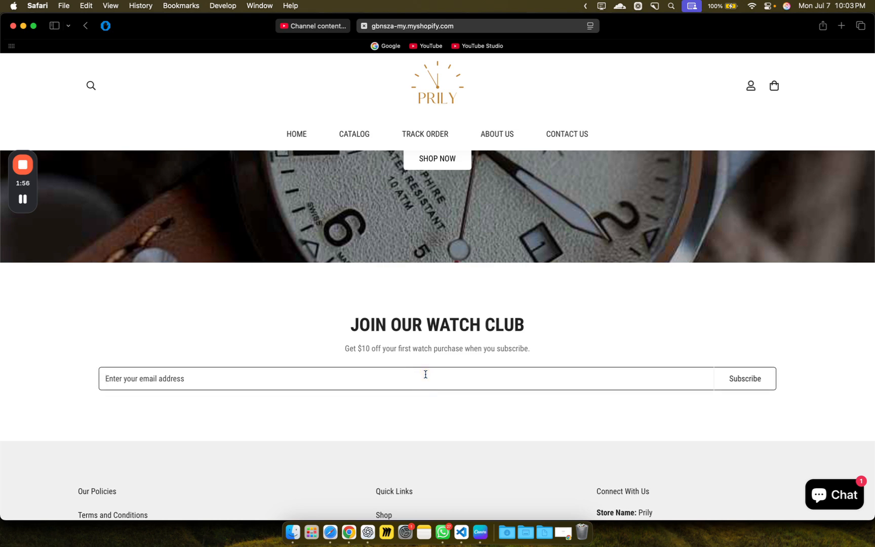
pyautogui.scroll(-3, 426, 375)
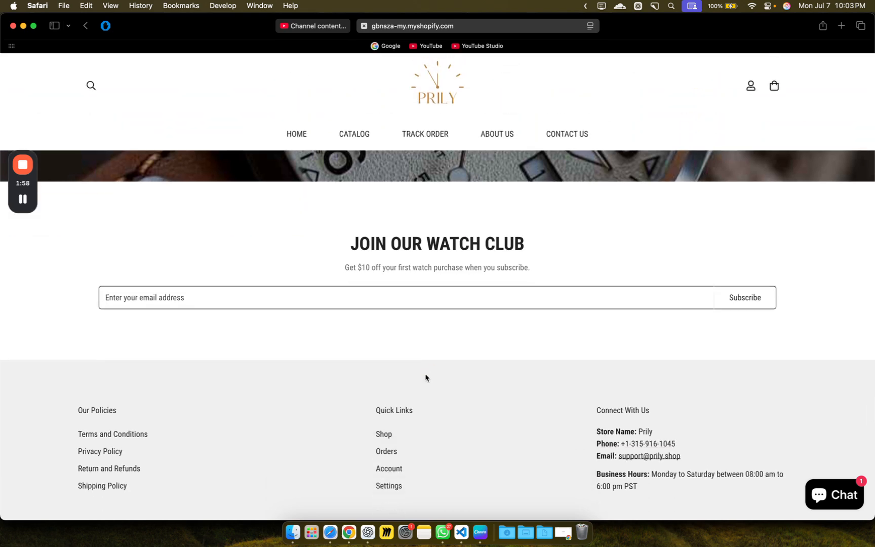
pyautogui.scroll(-3, 425, 376)
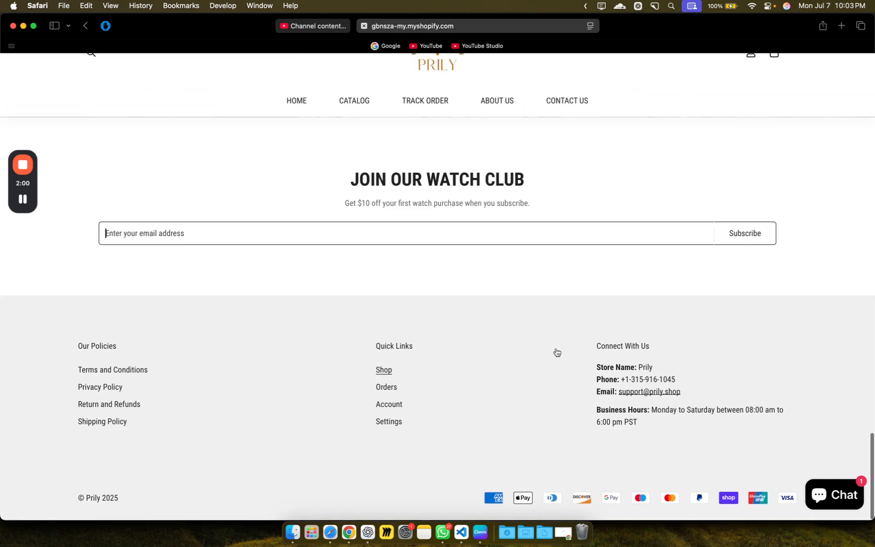
pyautogui.scroll(20, 517, 366)
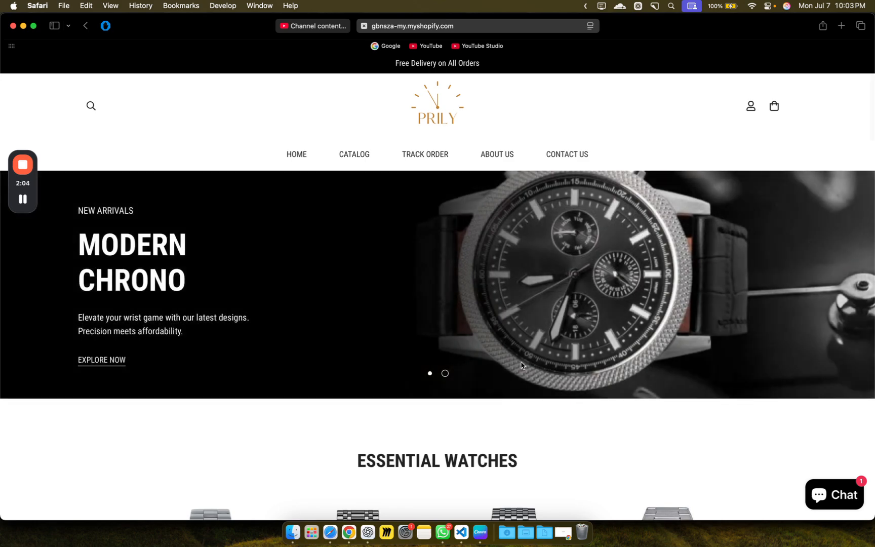
# - Open the All collection page through the Explore Now link of the home page's hero banner
pyautogui.scroll(-5, 521, 365)
pyautogui.scroll(-12, 865, 393)
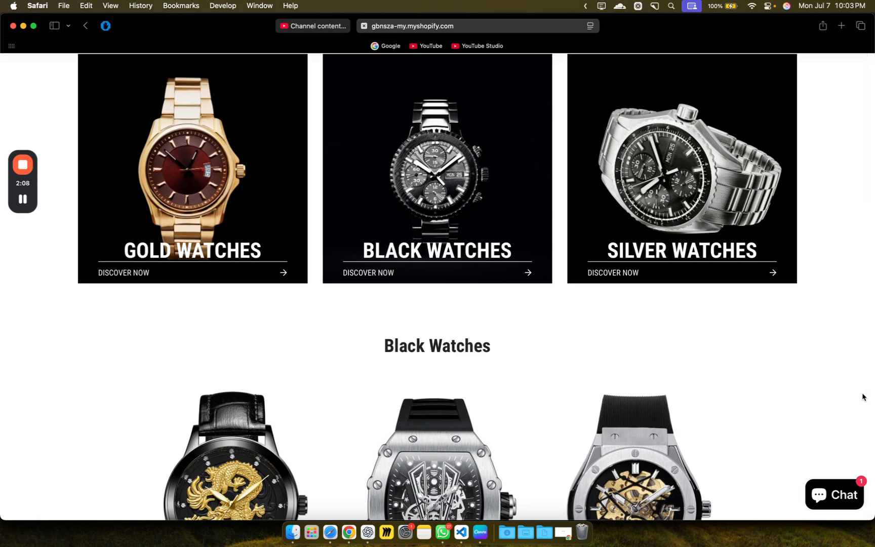
pyautogui.scroll(-7, 863, 397)
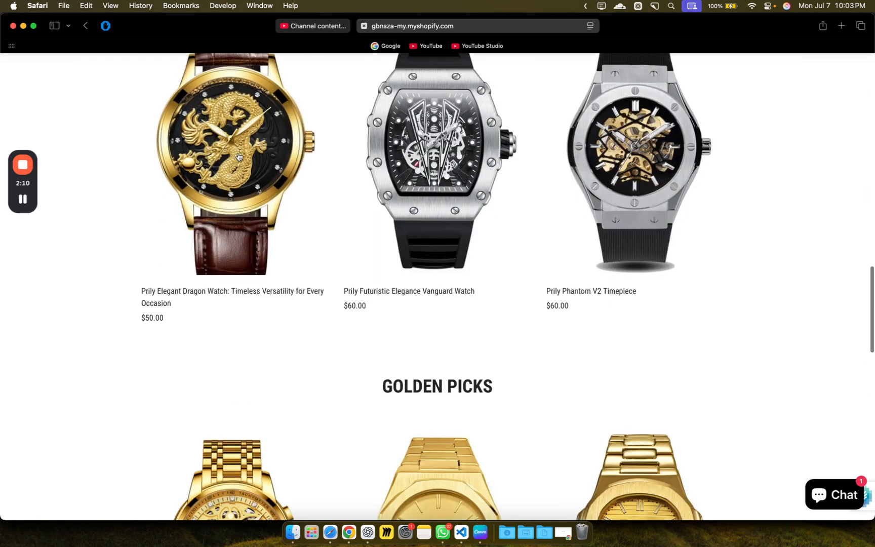
pyautogui.scroll(7, 240, 157)
pyautogui.scroll(10, 240, 157)
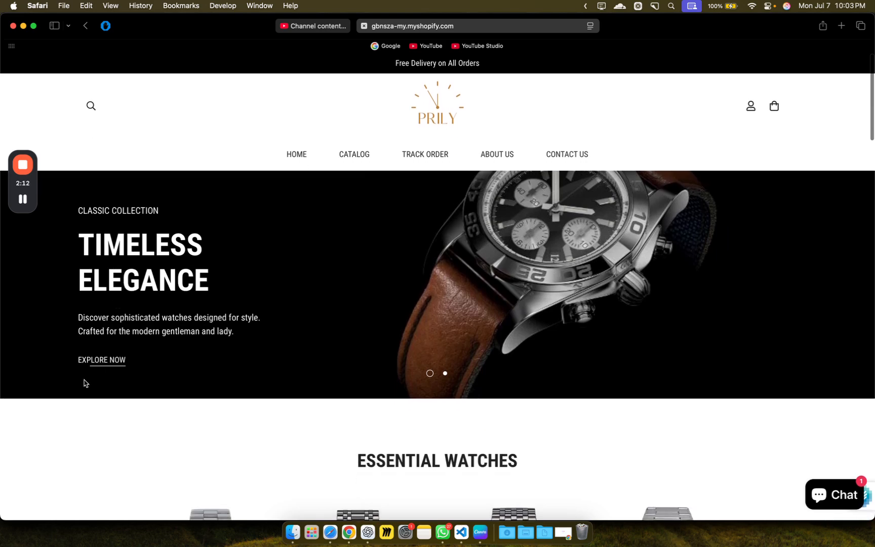
pyautogui.click(89, 365)
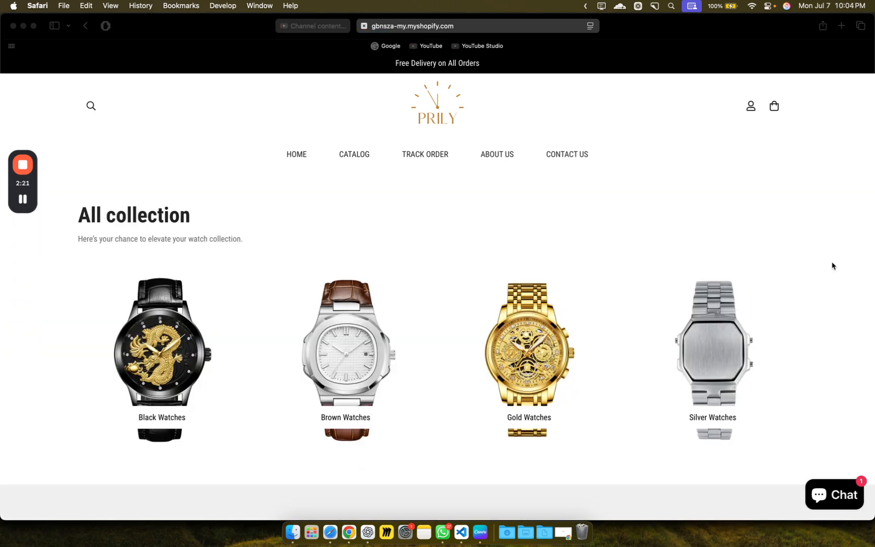
# - Review the All collection page and its subtitle, and open the Black Watches collection
pyautogui.scroll(-5, 832, 266)
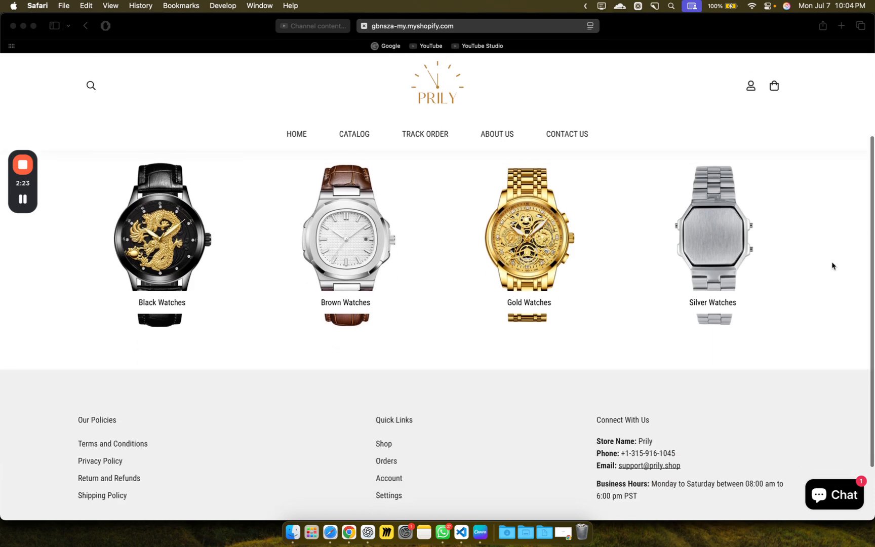
pyautogui.scroll(5, 831, 264)
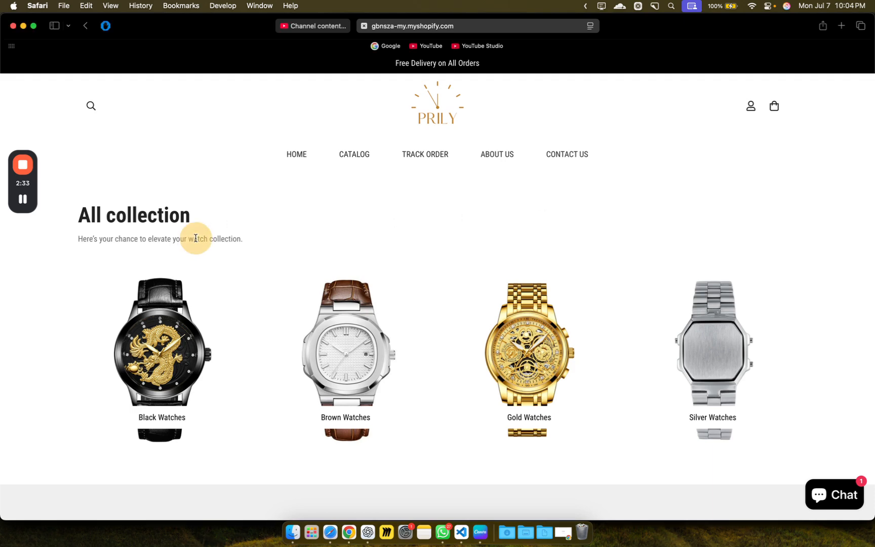
pyautogui.tripleClick(245, 238)
pyautogui.click(280, 224)
pyautogui.click(159, 360)
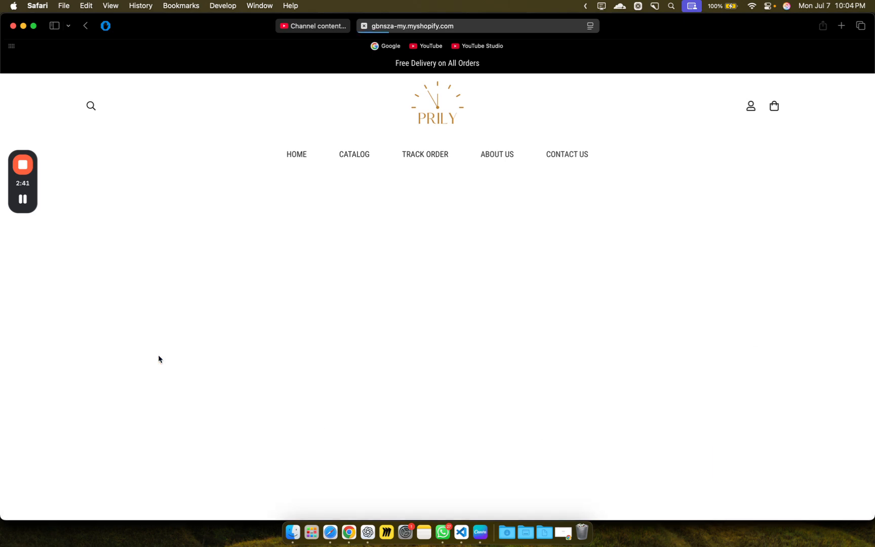
# - Review the Black Watches filters and products, and open the Prily Elegant Dragon Watch product page
pyautogui.scroll(-2, 802, 225)
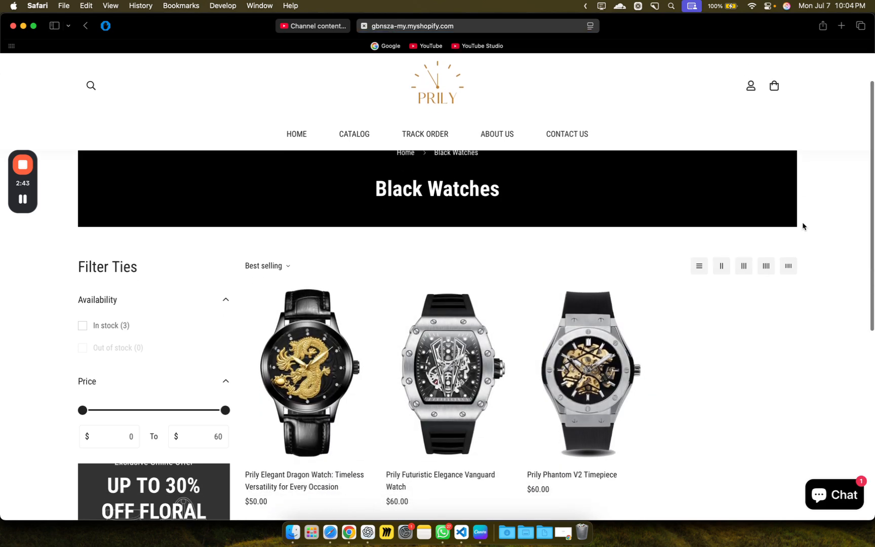
pyautogui.scroll(-2, 506, 217)
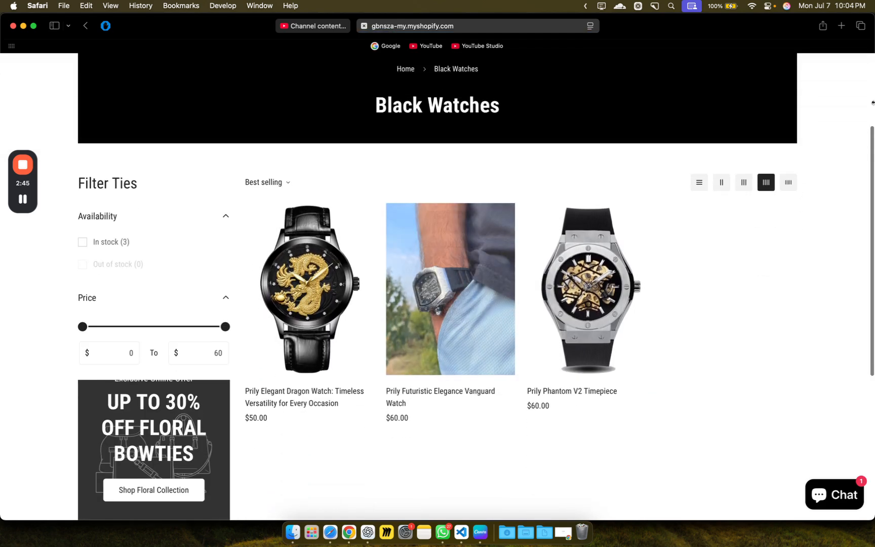
pyautogui.scroll(1, 823, 257)
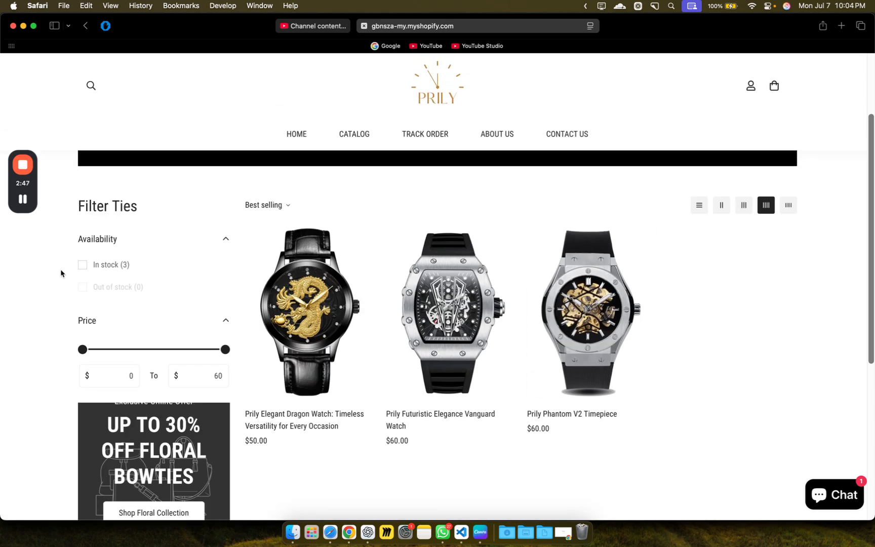
pyautogui.scroll(-3, 144, 468)
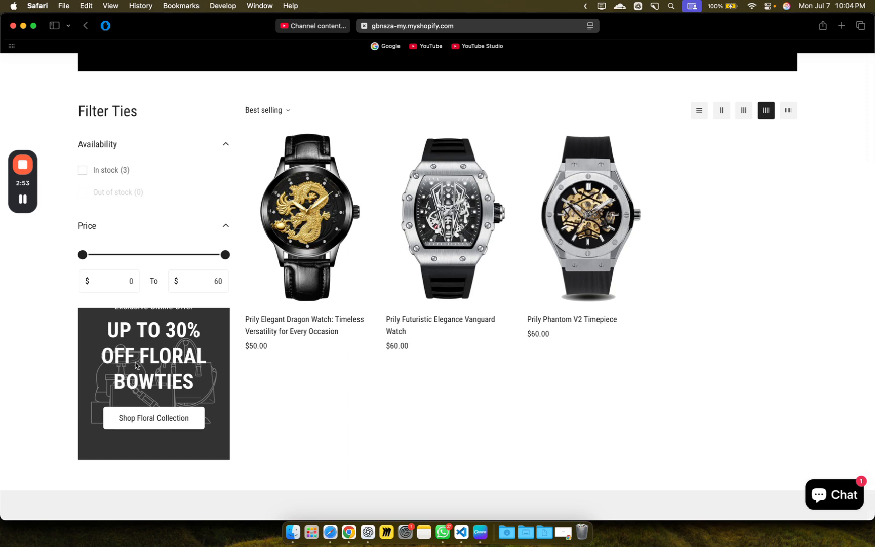
pyautogui.click(322, 244)
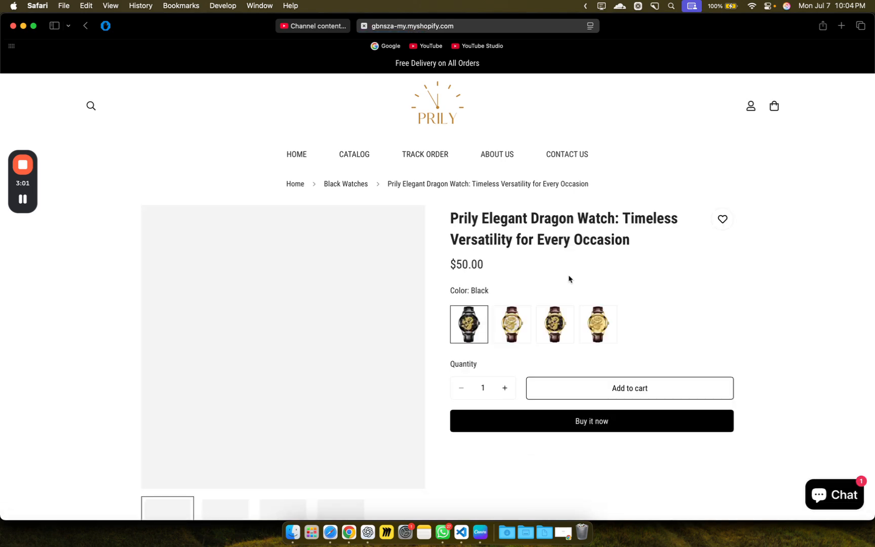
# - Review the dragon watch's product page, including its color options, description and the Why Choose Our Watches section
pyautogui.scroll(-2, 569, 277)
pyautogui.scroll(2, 569, 276)
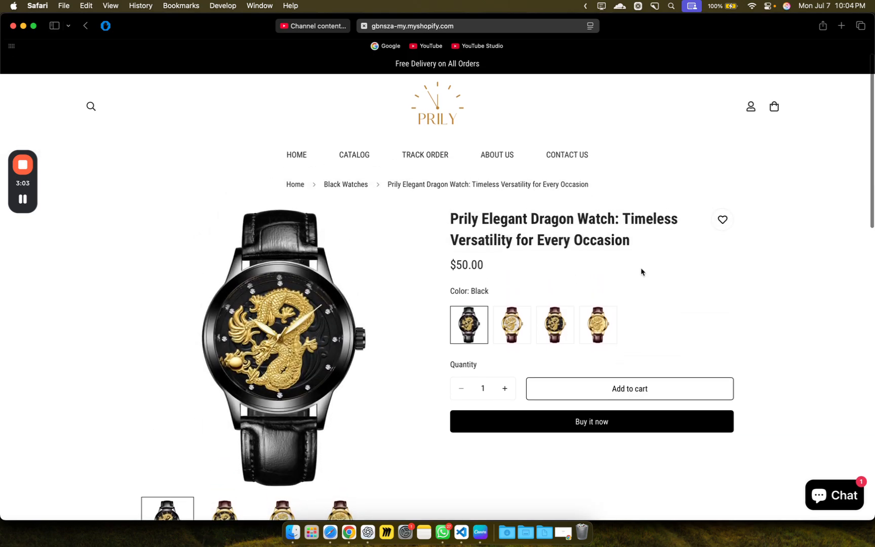
pyautogui.scroll(-10, 641, 272)
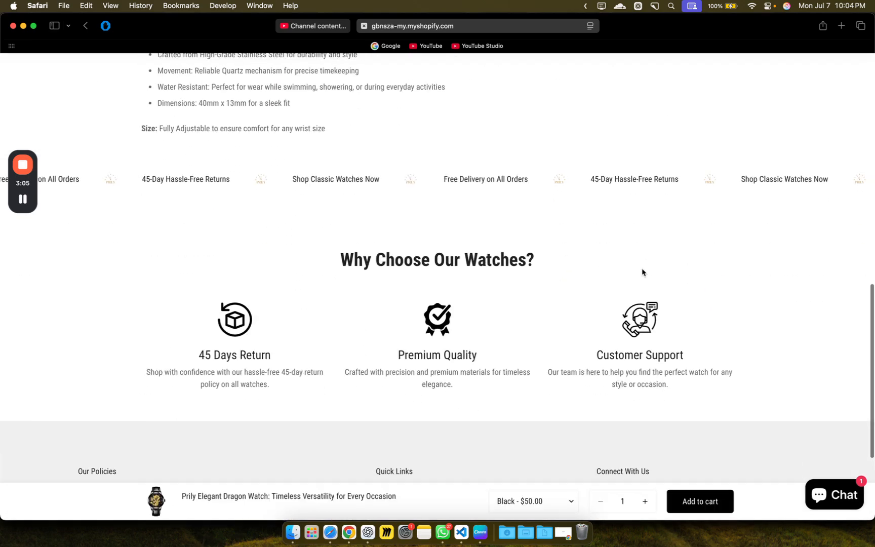
pyautogui.scroll(-3, 642, 272)
pyautogui.scroll(12, 642, 272)
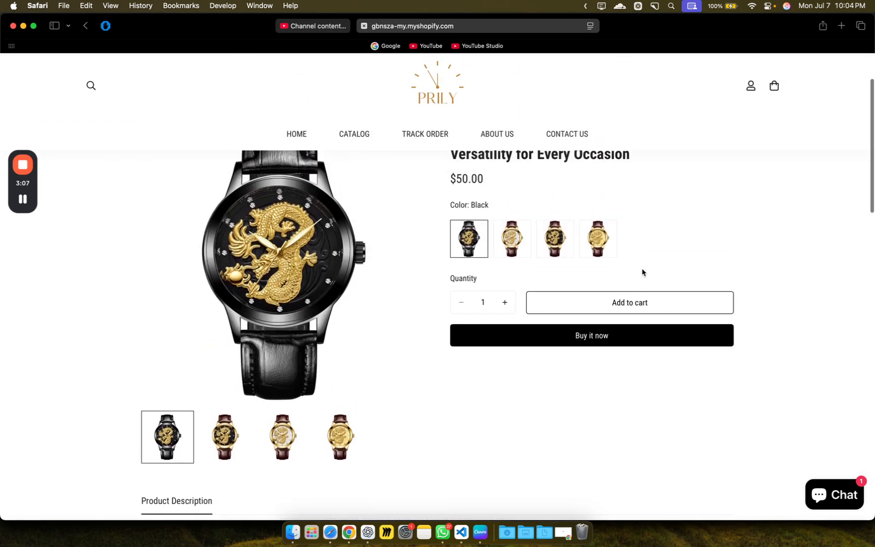
pyautogui.scroll(3, 642, 273)
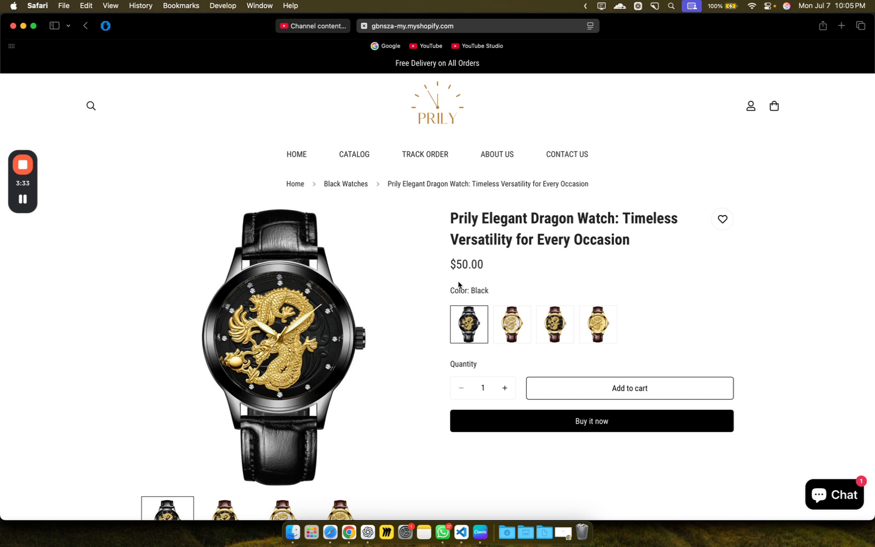
# - Examine the dragon watch's product page from its color options and description down to the related watches and footer
pyautogui.scroll(-5, 458, 285)
pyautogui.scroll(5, 458, 285)
pyautogui.scroll(-6, 458, 285)
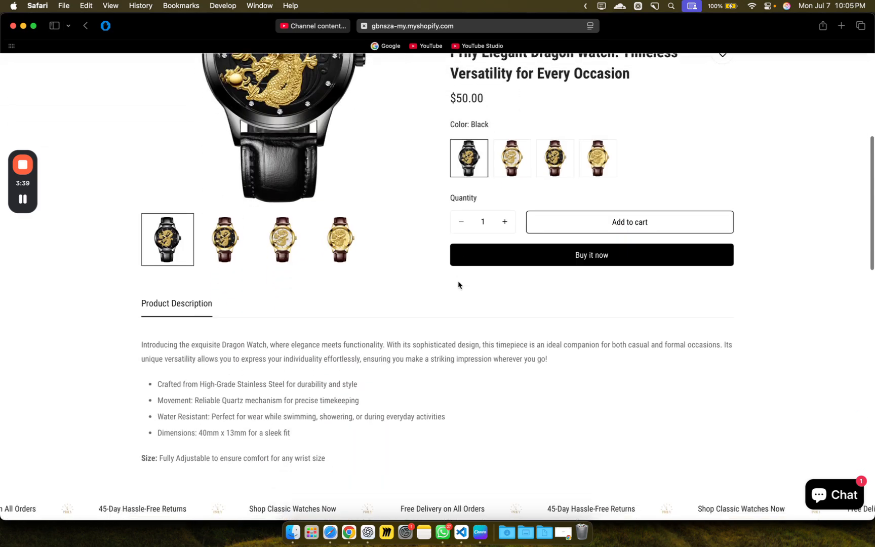
pyautogui.scroll(-2, 458, 284)
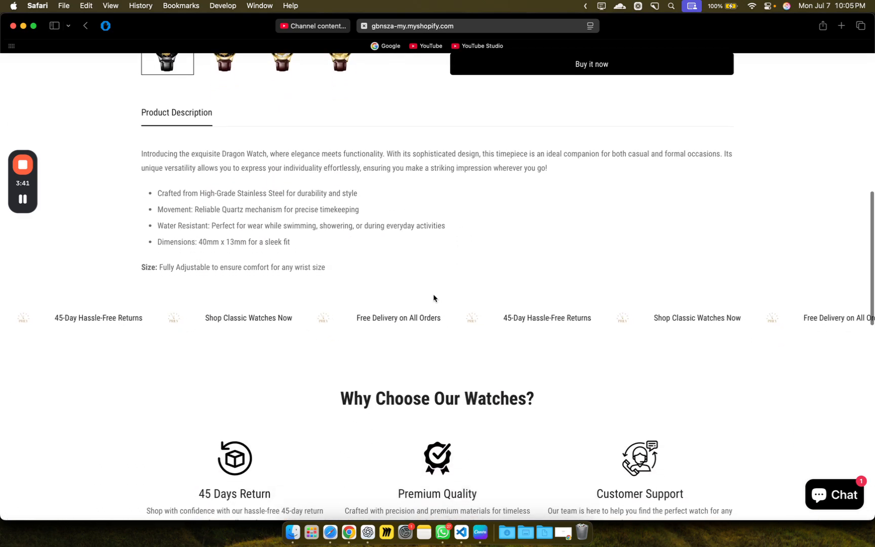
pyautogui.scroll(-2, 557, 327)
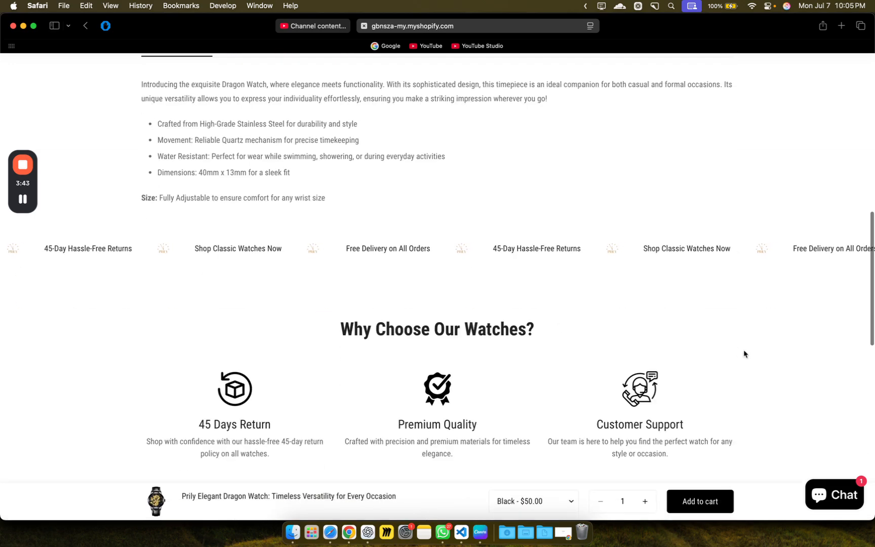
pyautogui.scroll(-5, 744, 354)
pyautogui.scroll(-7, 743, 354)
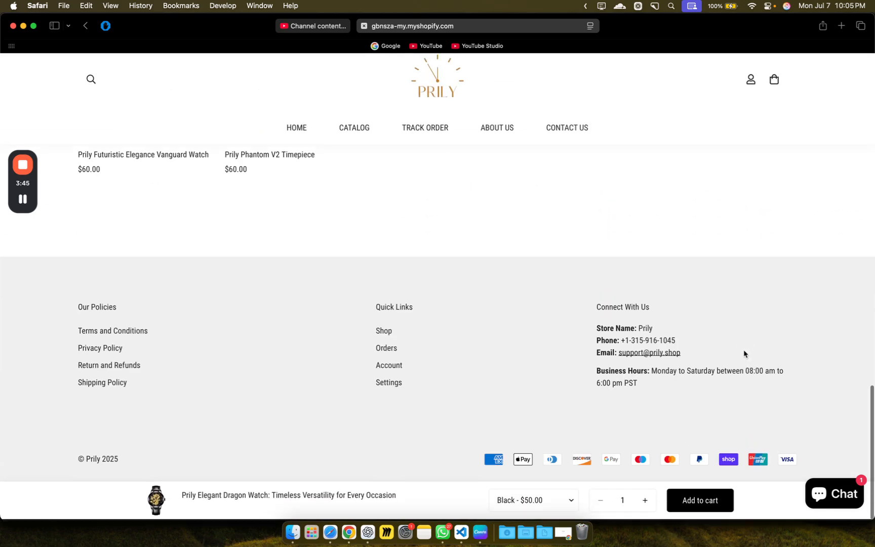
pyautogui.scroll(15, 744, 354)
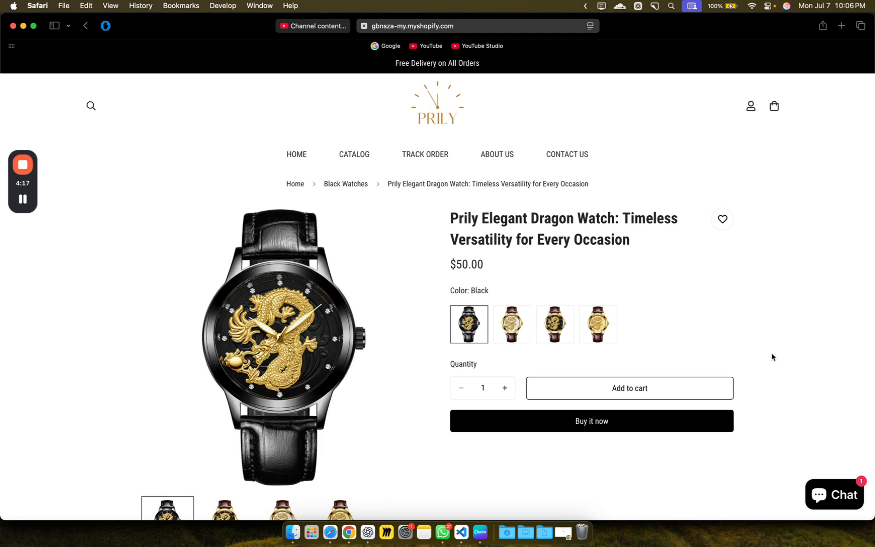
pyautogui.scroll(-15, 826, 445)
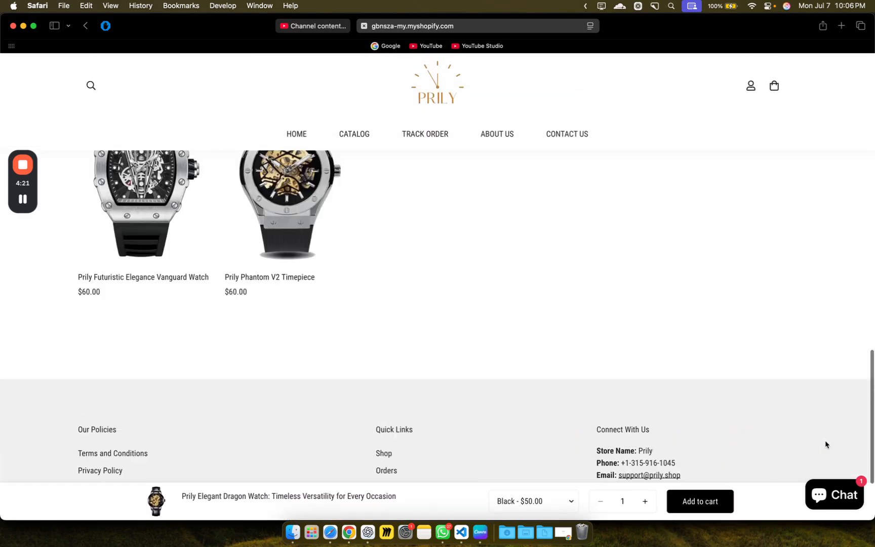
pyautogui.scroll(20, 826, 445)
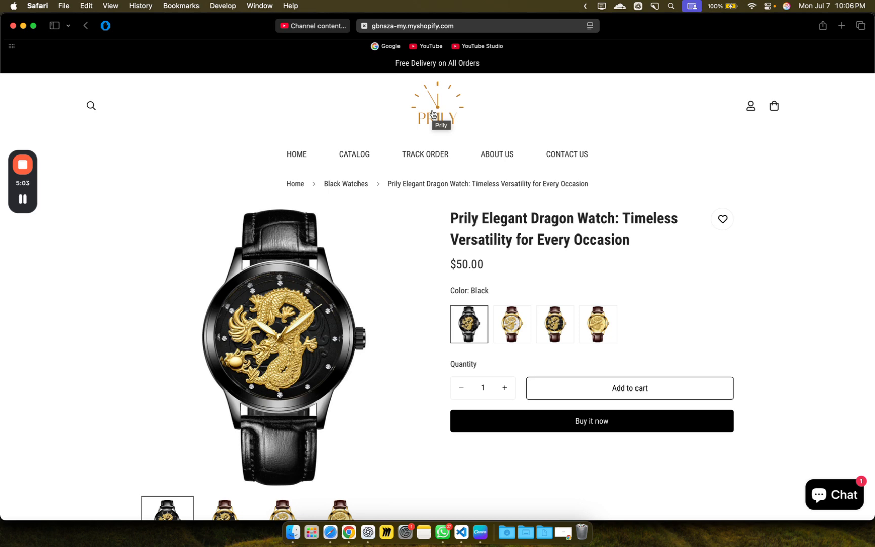
# - Return to the store's home page and view it down to the Join Our Watch Club signup and footer
pyautogui.click(433, 113)
pyautogui.scroll(-4, 282, 120)
pyautogui.scroll(-15, 283, 120)
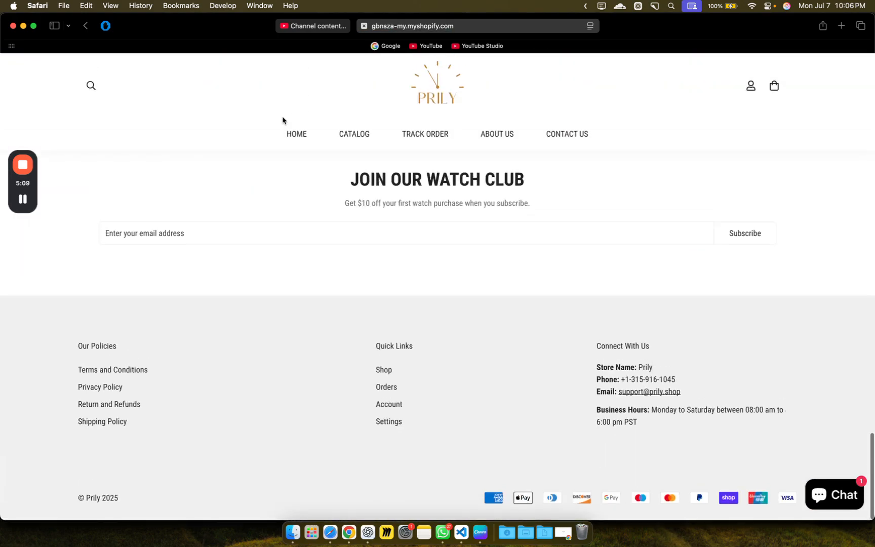
pyautogui.scroll(10, 305, 290)
pyautogui.scroll(10, 305, 290)
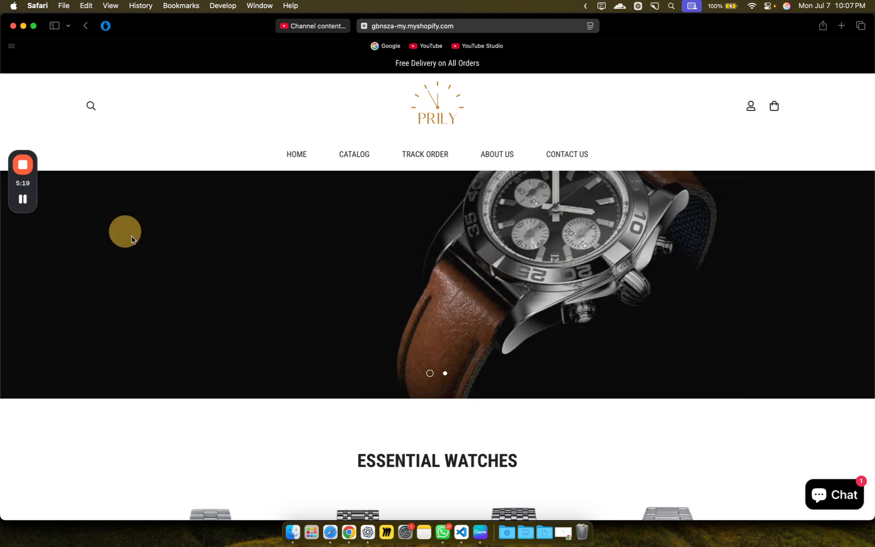
# - Review the home page's Timeless Elegance banner, Essential Watches, collection tiles, Black Watches, Golden Picks and Limited Edition sections
pyautogui.scroll(-2, 129, 261)
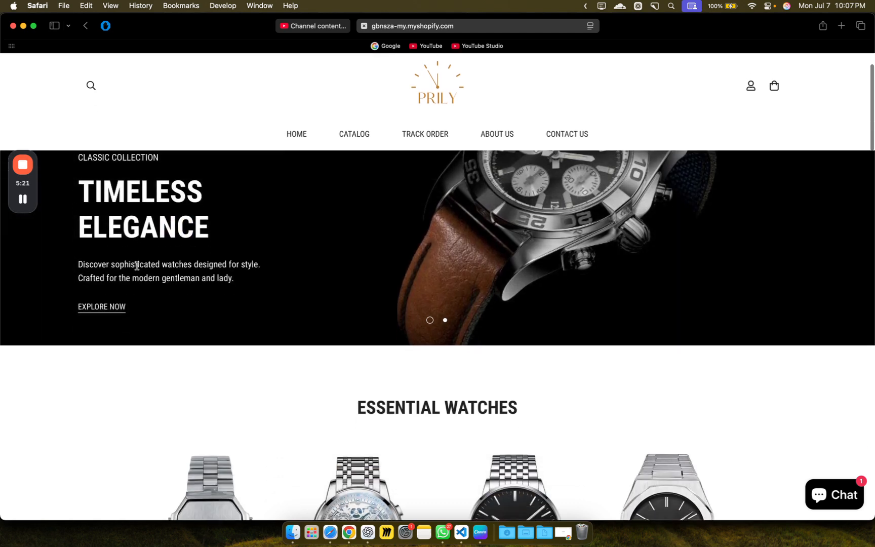
pyautogui.scroll(2, 130, 261)
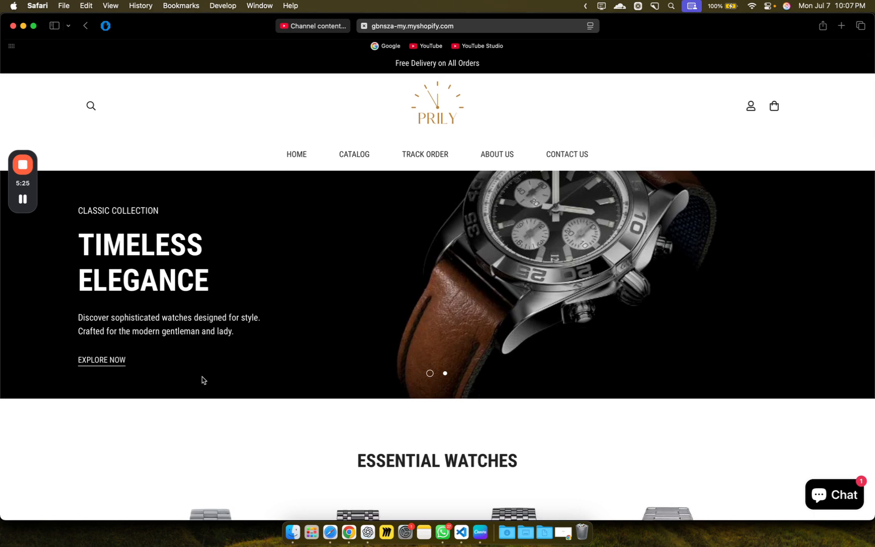
pyautogui.scroll(-5, 203, 379)
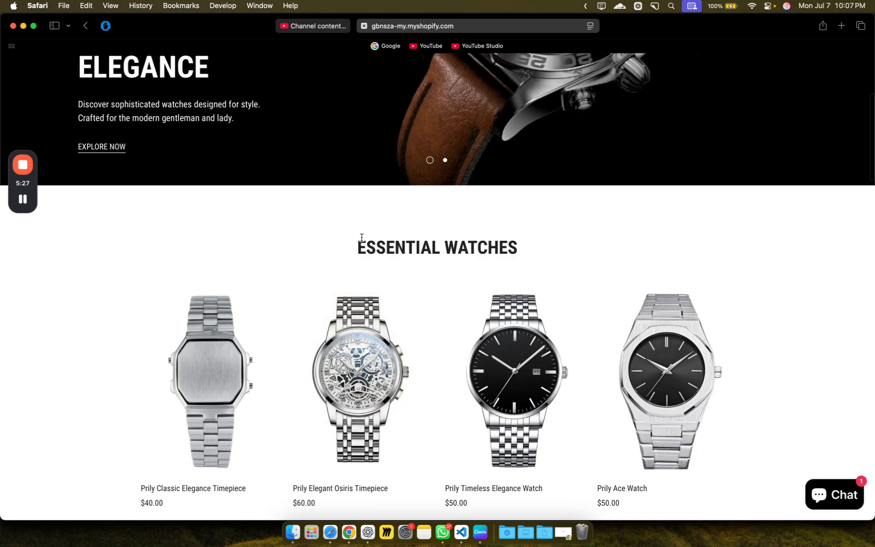
pyautogui.scroll(-3, 533, 245)
pyautogui.scroll(-12, 533, 247)
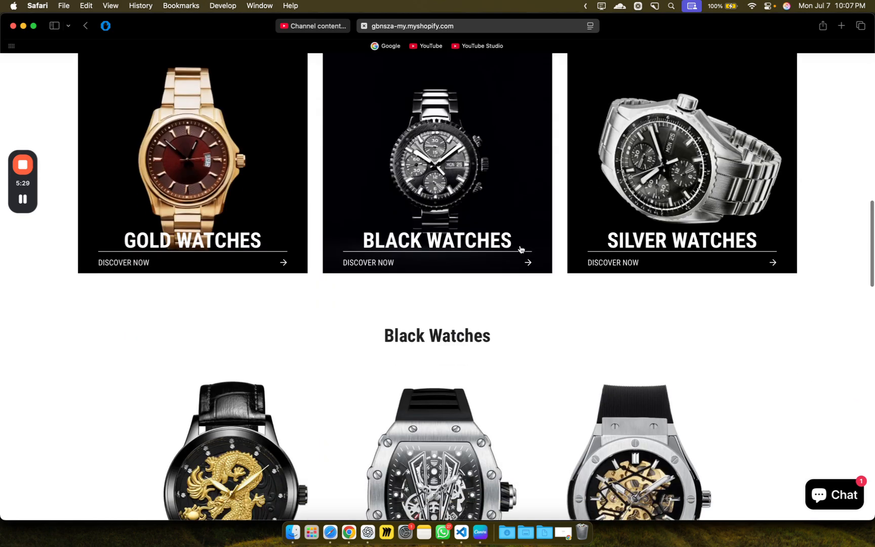
pyautogui.scroll(-6, 502, 266)
pyautogui.scroll(-15, 498, 298)
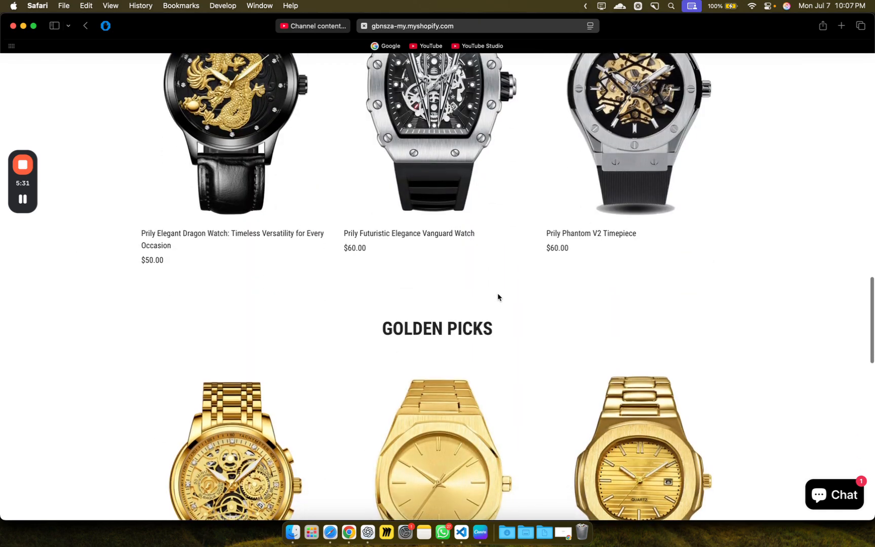
pyautogui.scroll(20, 498, 297)
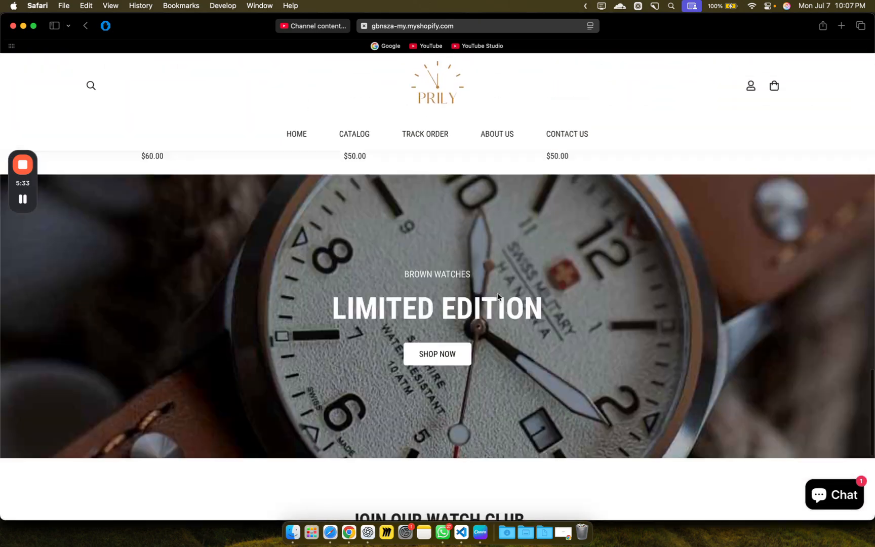
pyautogui.scroll(3, 278, 211)
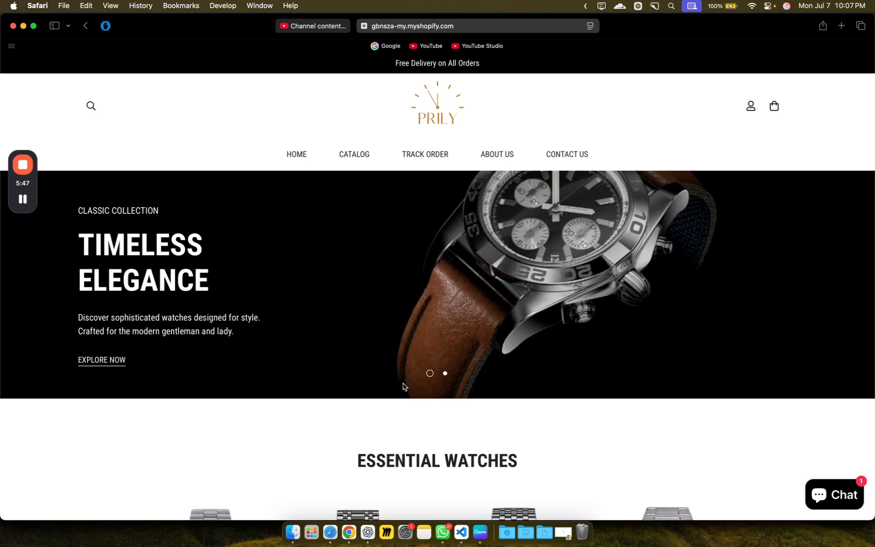
# - Switch to ChatGPT, send "suggest me 5 ecommerce niches just bullet point no detail", and highlight the home fitness and gym equipment niche in the reply
pyautogui.moveTo(23, 202)
pyautogui.press('super+Tab')
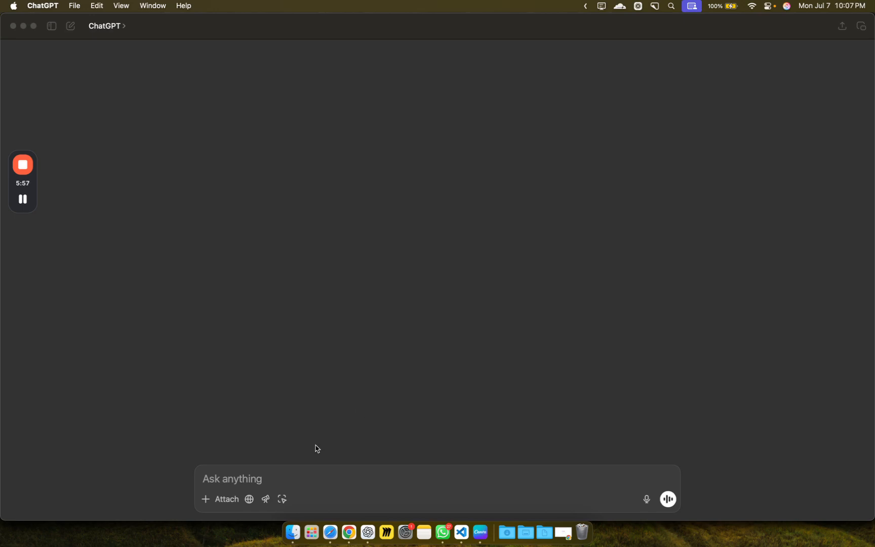
pyautogui.click(287, 478)
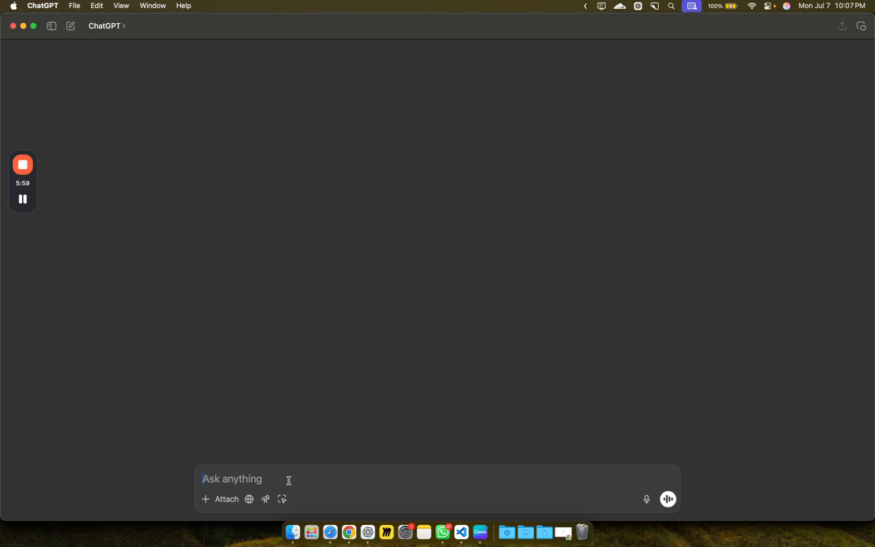
pyautogui.write('sug')
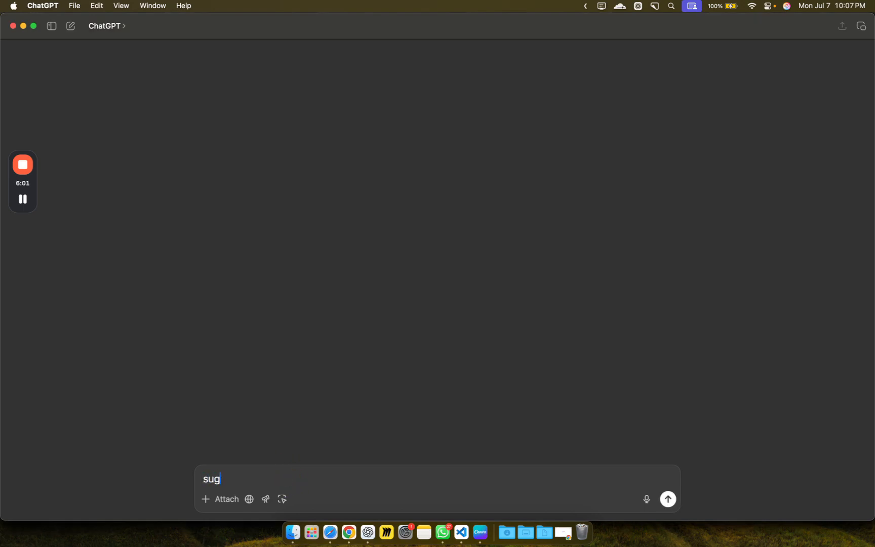
pyautogui.write('gest me some')
pyautogui.press('BackSpace')
pyautogui.press('BackSpace')
pyautogui.press('BackSpace')
pyautogui.press('BackSpace')
pyautogui.press('BackSpace')
pyautogui.write('5 ecommerce')
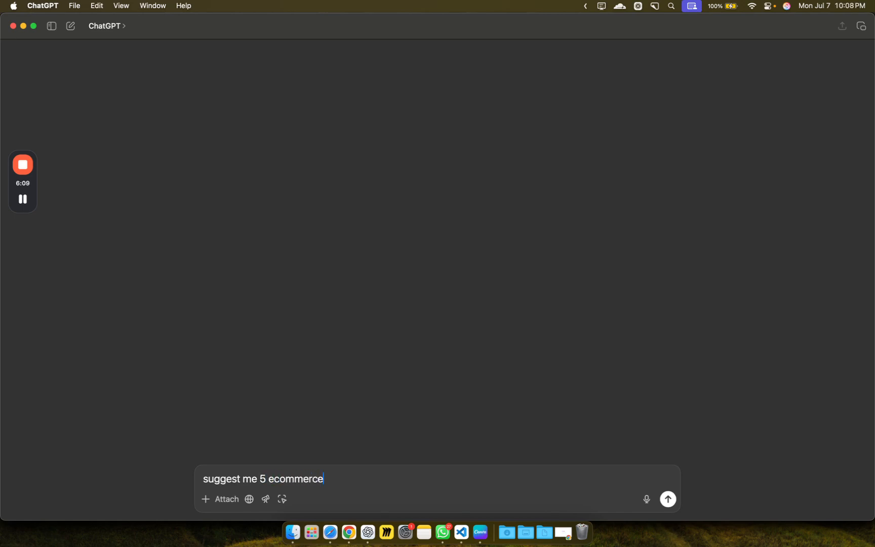
pyautogui.write(' niches just by')
pyautogui.press('BackSpace')
pyautogui.write('u')
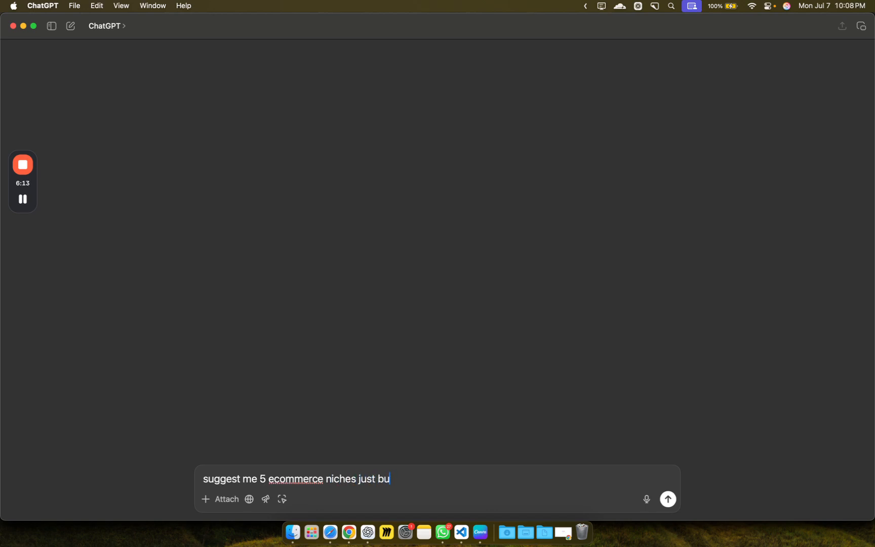
pyautogui.write('llet point no detai')
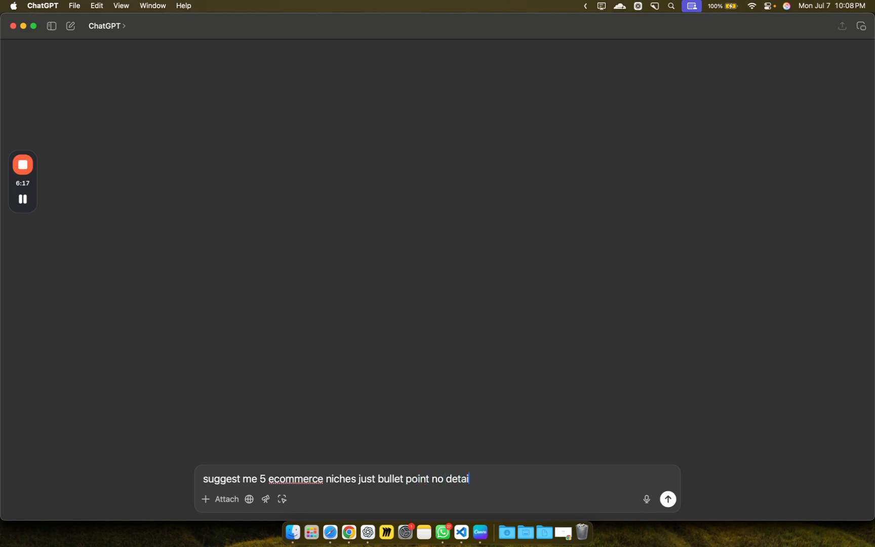
pyautogui.write('l')
pyautogui.press('Return')
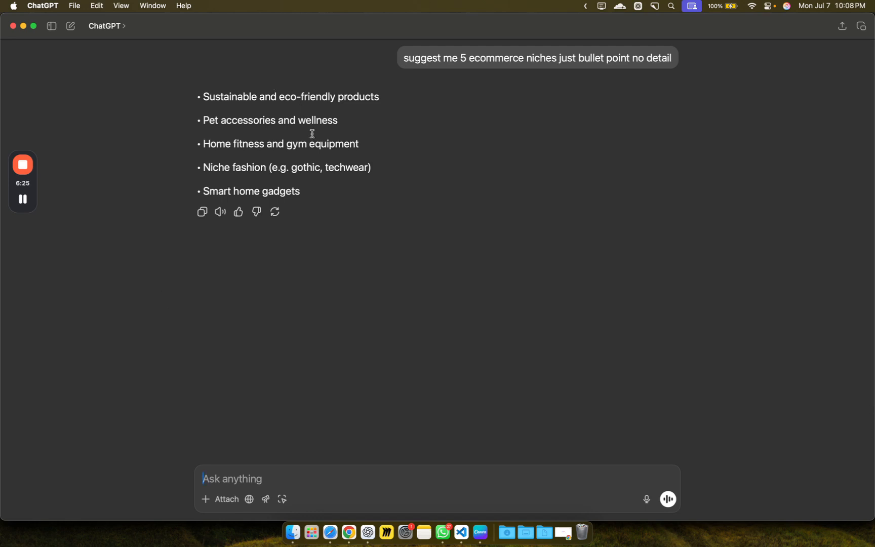
pyautogui.moveTo(361, 144); pyautogui.dragTo(183, 143)
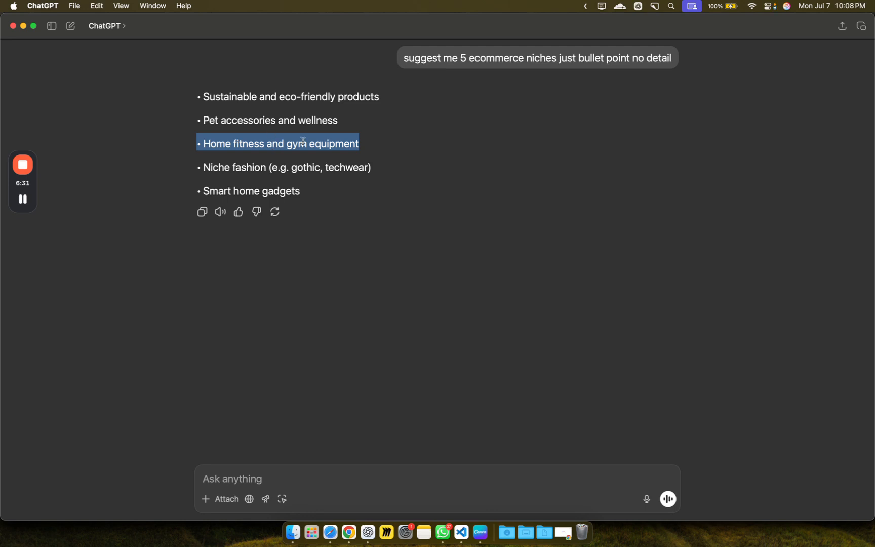
# - Switch to Chrome, close the prily.shop page, and open the code editor for the minimog 5.7.0 theme from Prily's Themes page
pyautogui.click(349, 531)
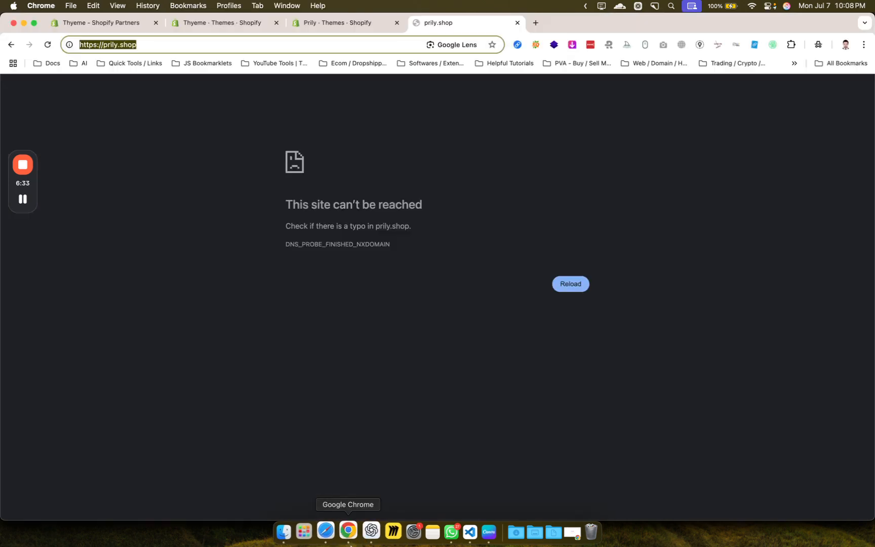
pyautogui.click(323, 22)
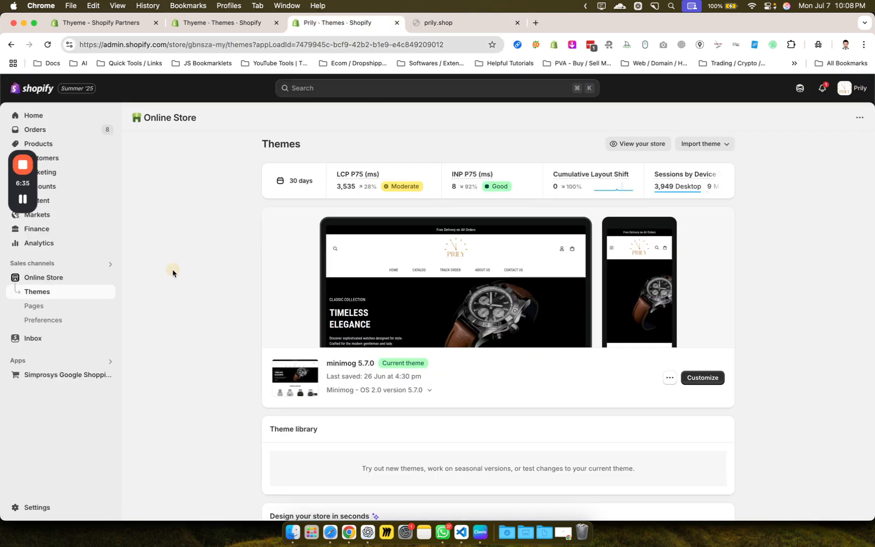
pyautogui.click(517, 22)
pyautogui.scroll(-2, 719, 248)
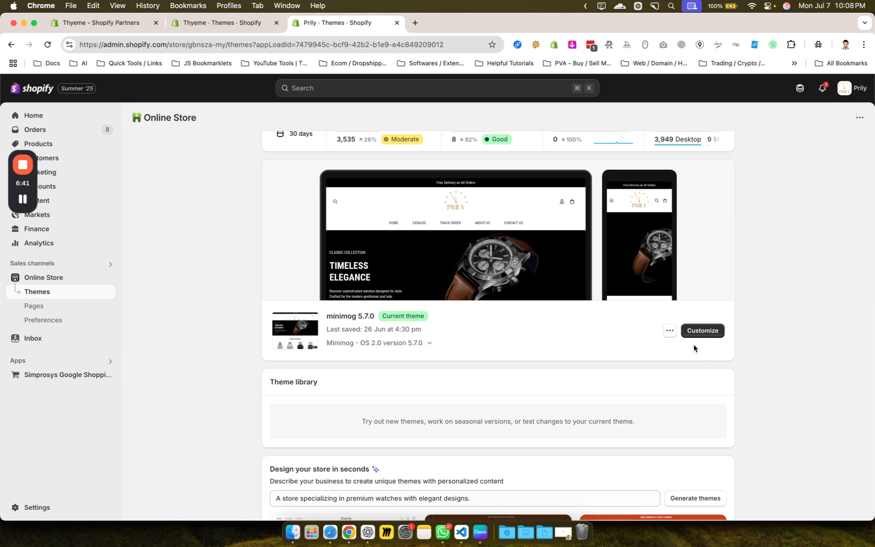
pyautogui.click(668, 331)
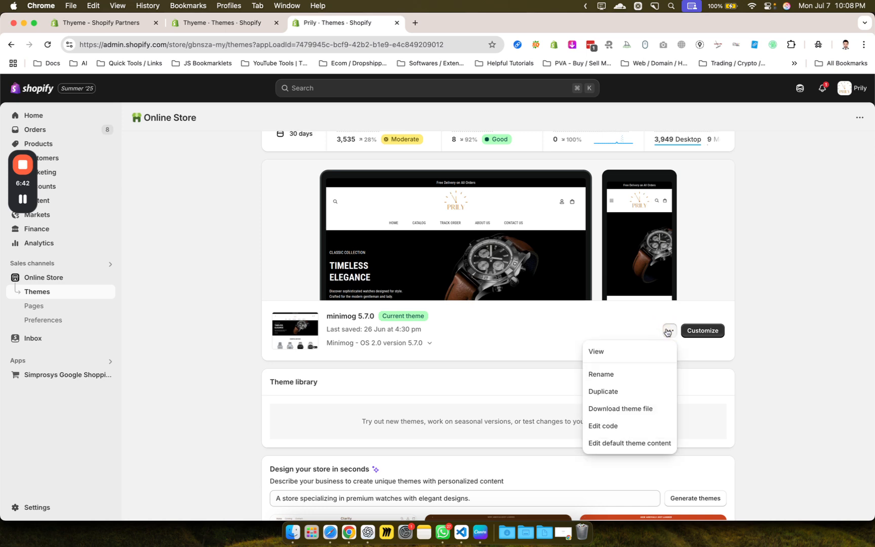
pyautogui.click(622, 425)
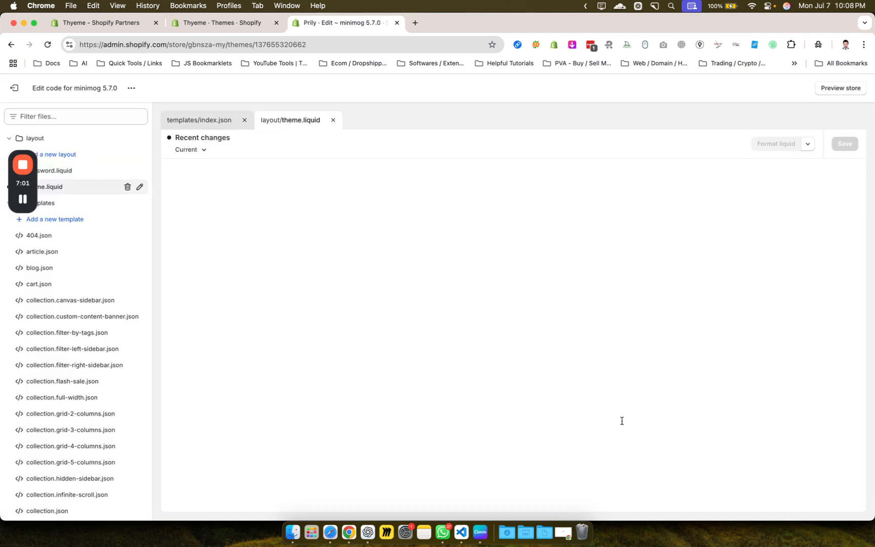
# - Close the open theme files, filter the file list by "inde" and open index.json from the templates folder
pyautogui.click(244, 120)
pyautogui.click(240, 121)
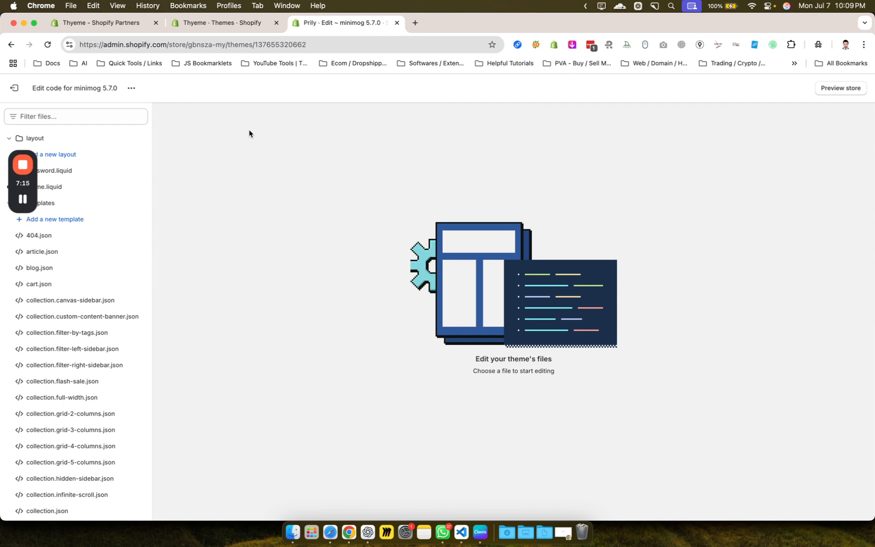
pyautogui.click(88, 117)
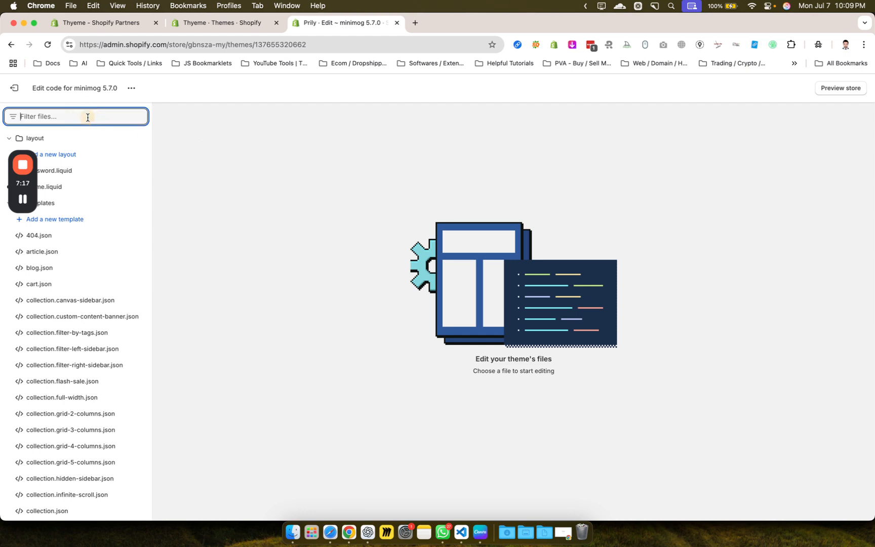
pyautogui.write('inde')
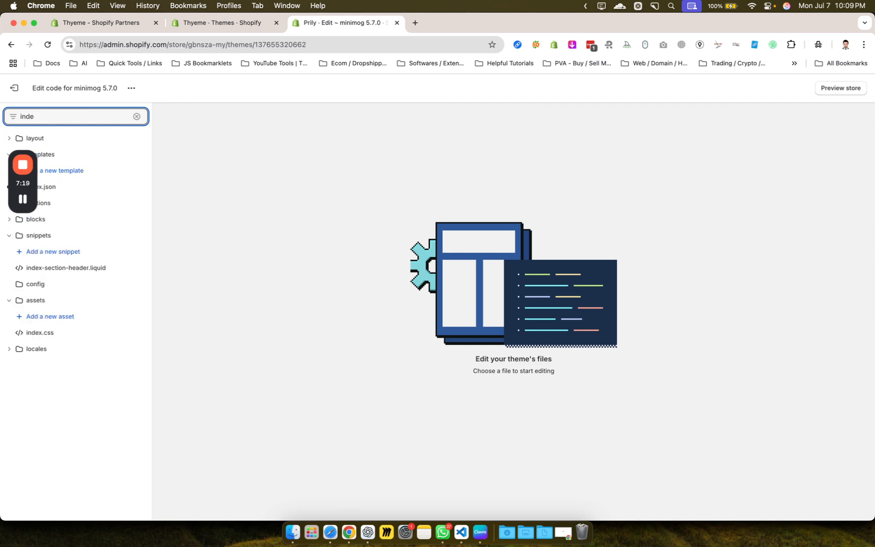
pyautogui.moveTo(28, 144); pyautogui.dragTo(842, 258)
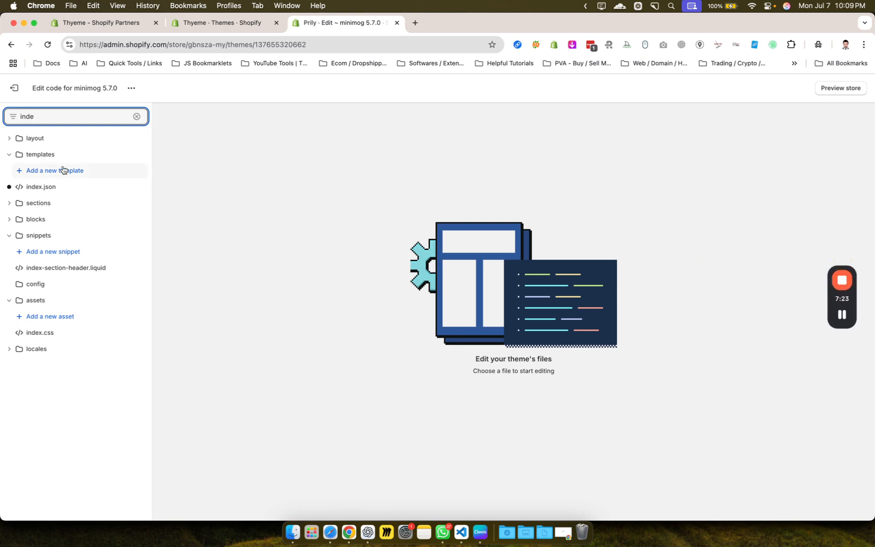
pyautogui.click(55, 188)
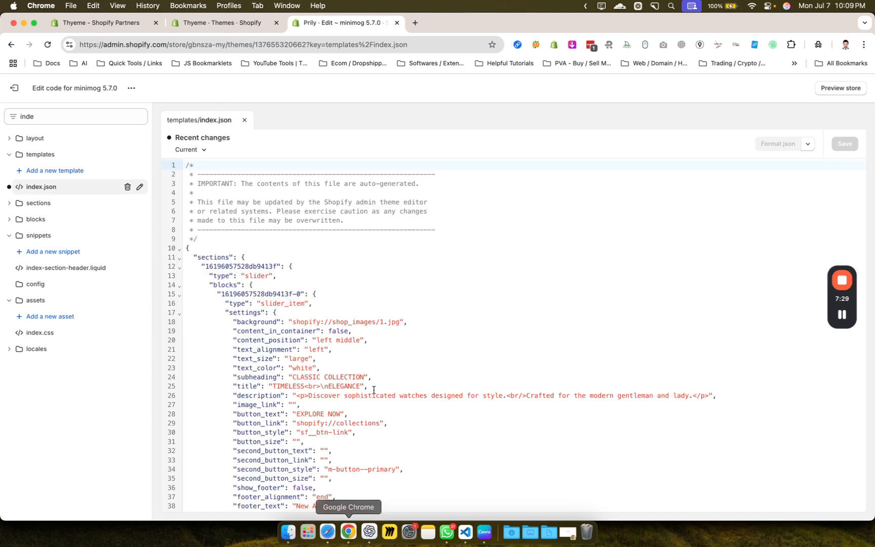
# - Switch to Safari and review the Prily home page from the banner to the footer and back to Essential Watches
pyautogui.click(328, 531)
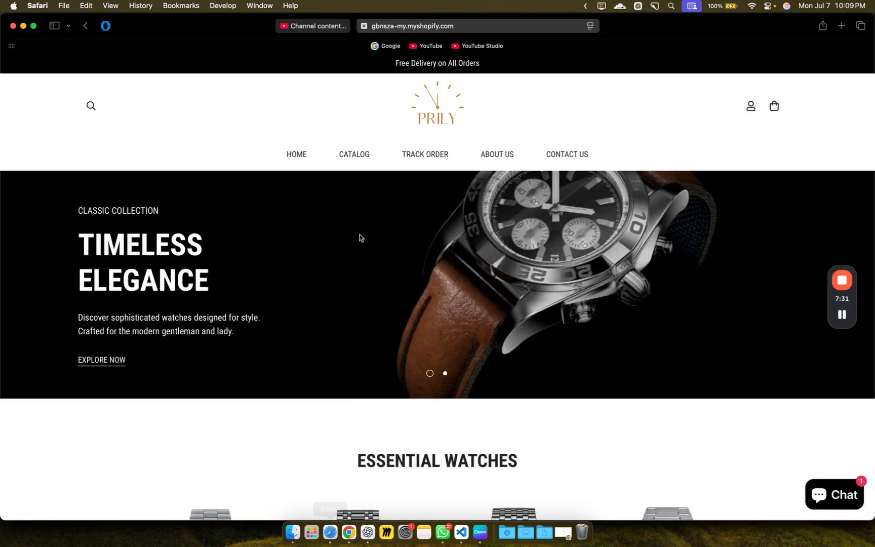
pyautogui.scroll(-20, 327, 307)
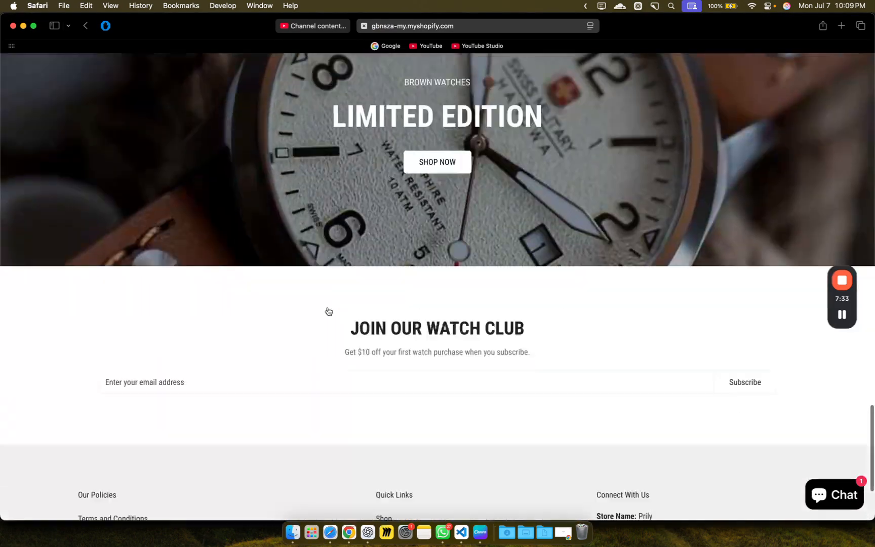
pyautogui.scroll(-4, 328, 311)
pyautogui.scroll(20, 328, 309)
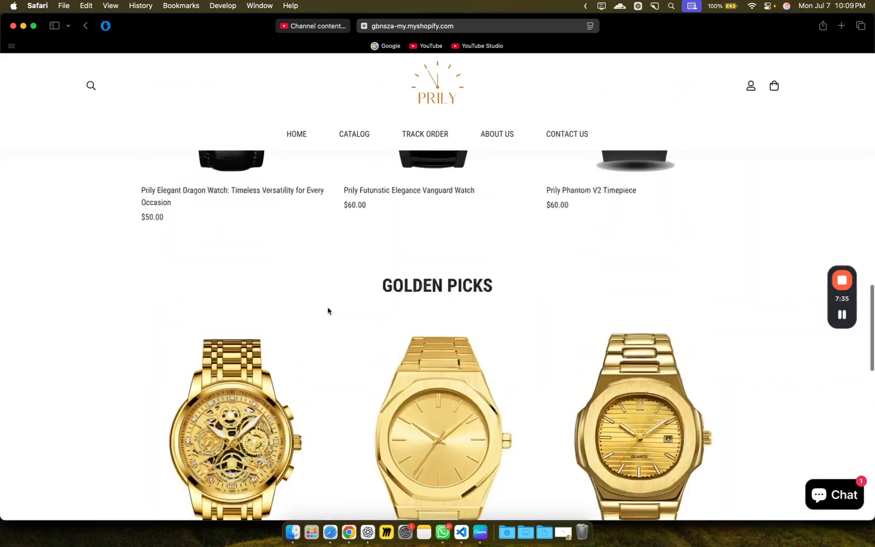
pyautogui.scroll(-7, 396, 252)
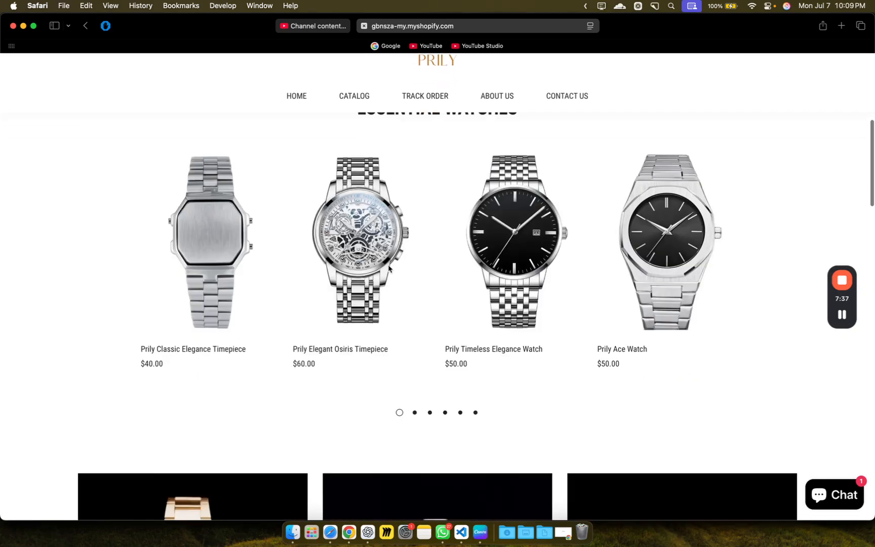
# - Open the Prily Classic Elegance Timepiece product page, look through it, and return to the store's home page
pyautogui.click(226, 233)
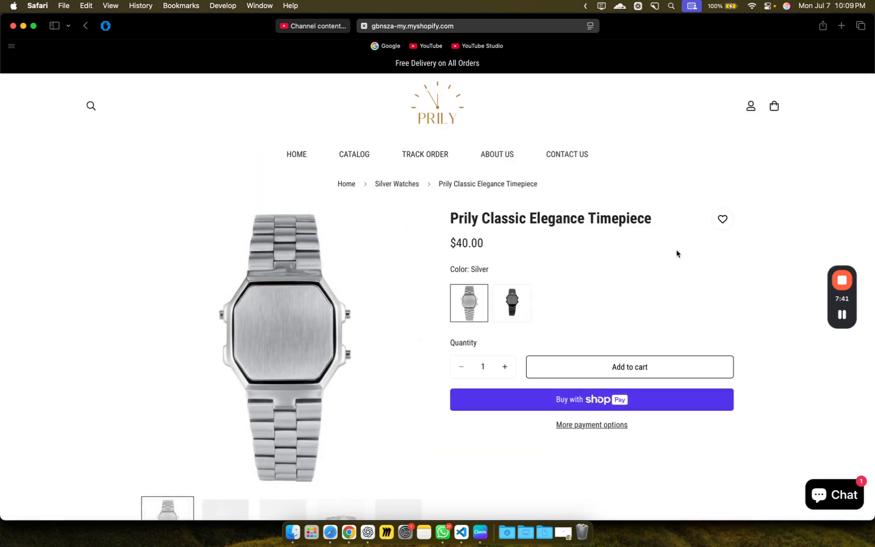
pyautogui.scroll(-15, 676, 253)
pyautogui.scroll(15, 677, 253)
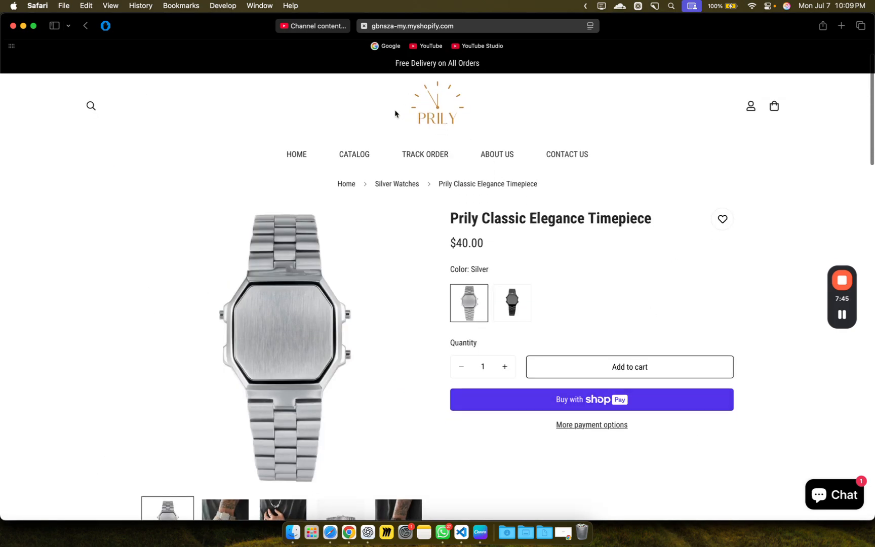
pyautogui.click(426, 108)
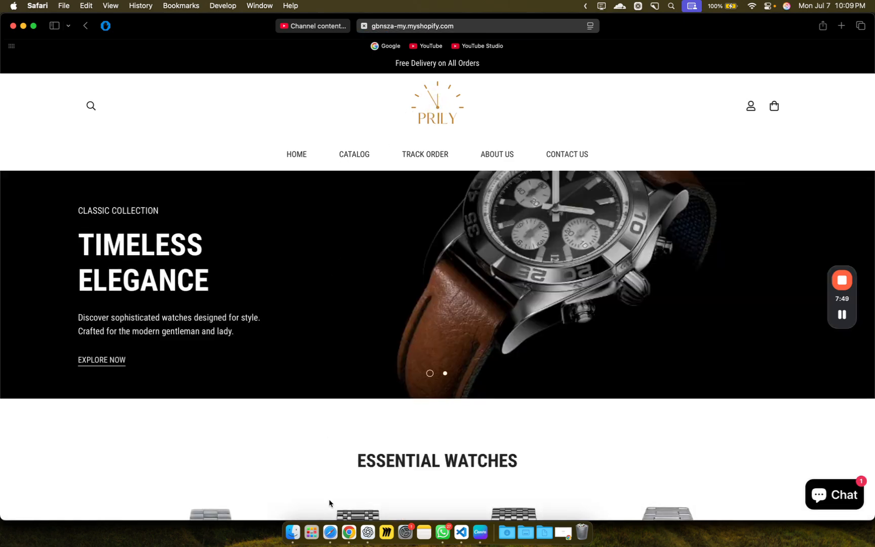
# - Switch to Chrome and copy the entire contents of templates/index.json in the code editor
pyautogui.click(349, 531)
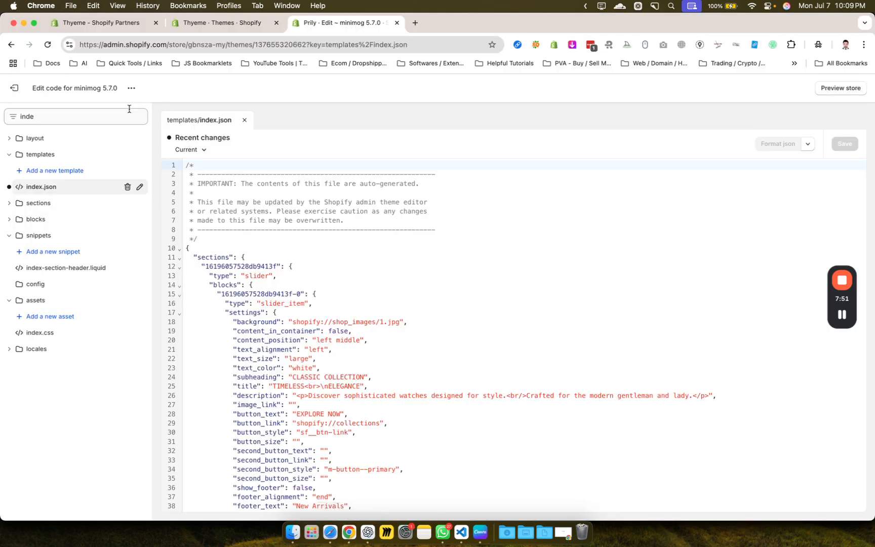
pyautogui.click(91, 116)
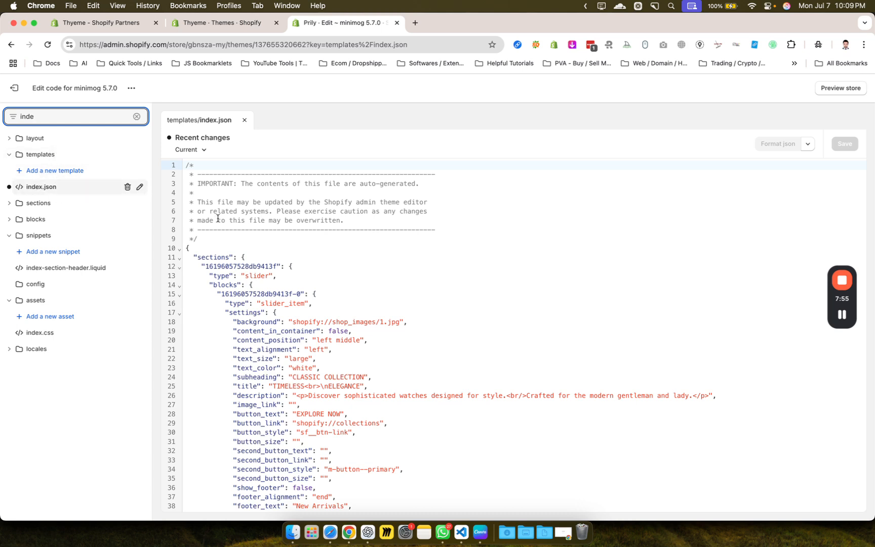
pyautogui.click(403, 275)
pyautogui.press('super+a')
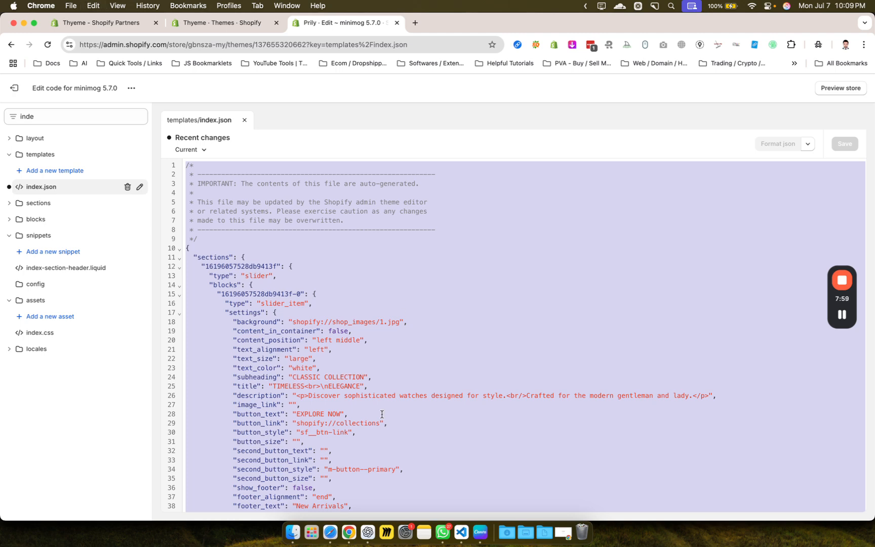
# - Switch to ChatGPT, start a new chat, paste the index.json code into the message, and look through it
pyautogui.click(367, 531)
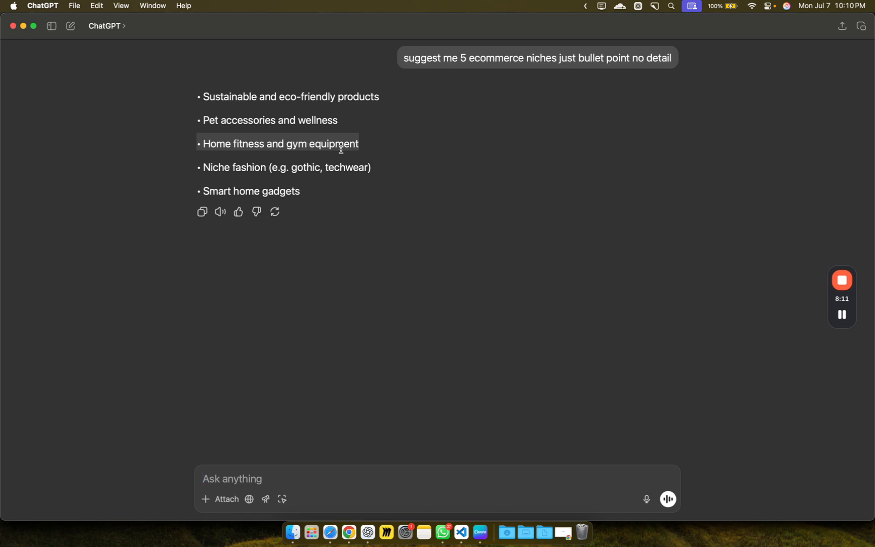
pyautogui.click(71, 26)
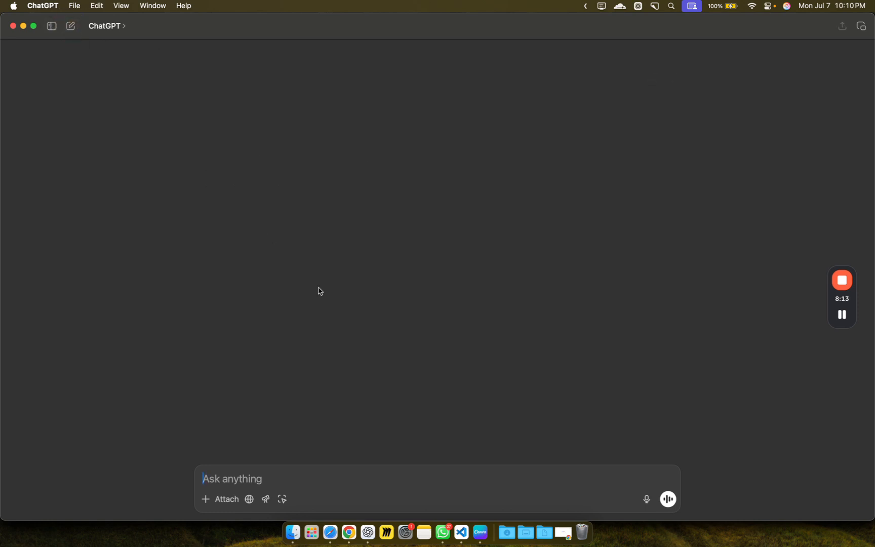
pyautogui.press('super+v')
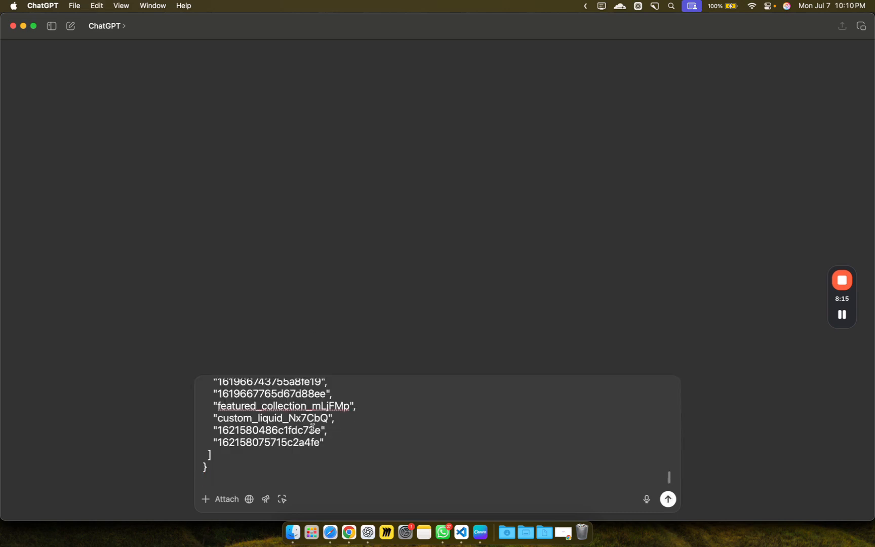
pyautogui.scroll(10, 312, 428)
pyautogui.scroll(-2, 312, 428)
pyautogui.scroll(15, 312, 428)
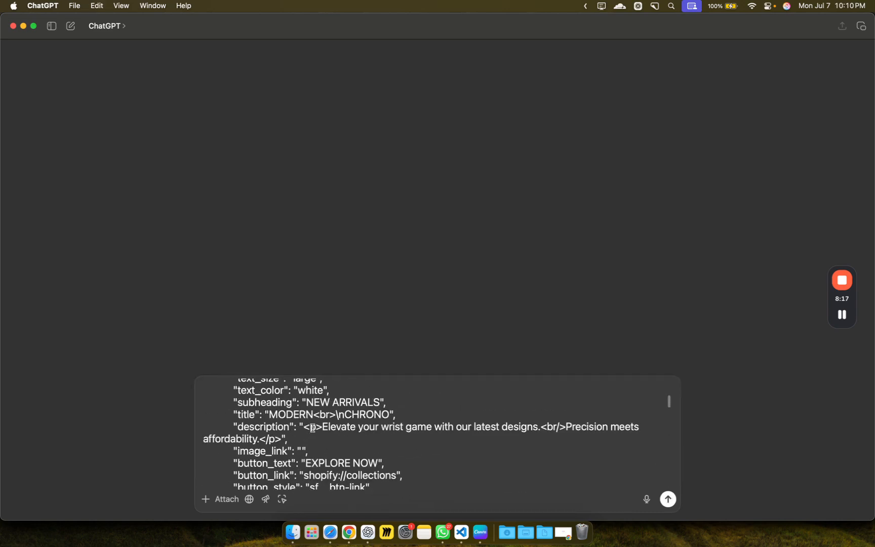
pyautogui.scroll(-20, 312, 428)
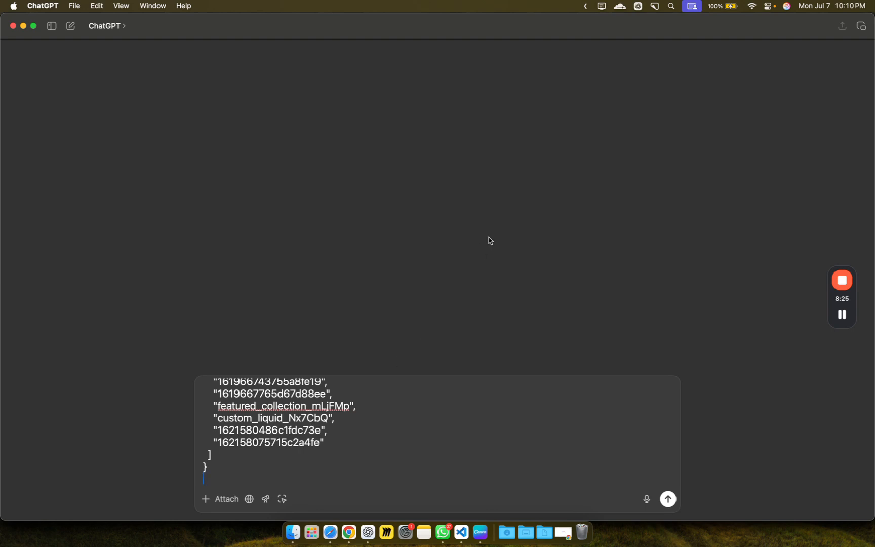
# - Paste the niche-transition prompt two lines below the JSON code and review it up to the {{old_niche}} and {{new_niche}} lines
pyautogui.hotkey('shift', 'Return')
pyautogui.hotkey('shift', 'Return')
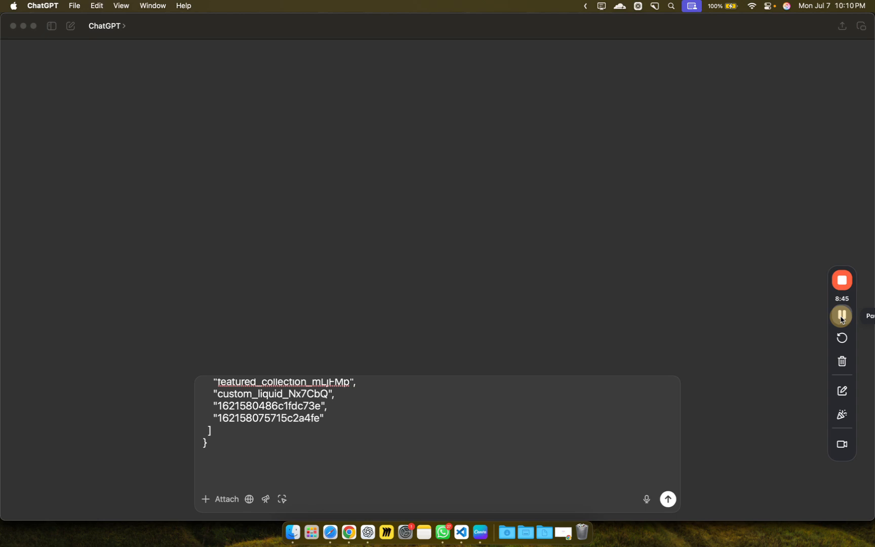
pyautogui.click(222, 478)
pyautogui.press('super+v')
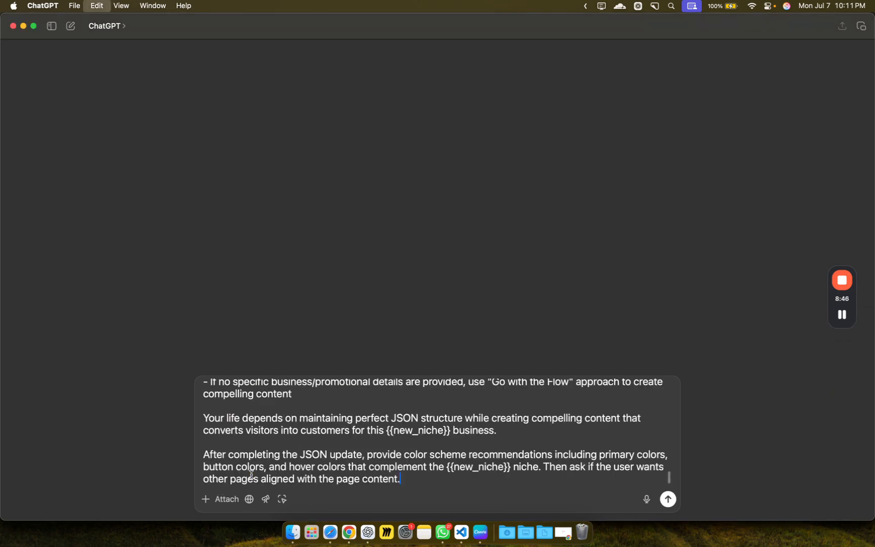
pyautogui.scroll(15, 351, 427)
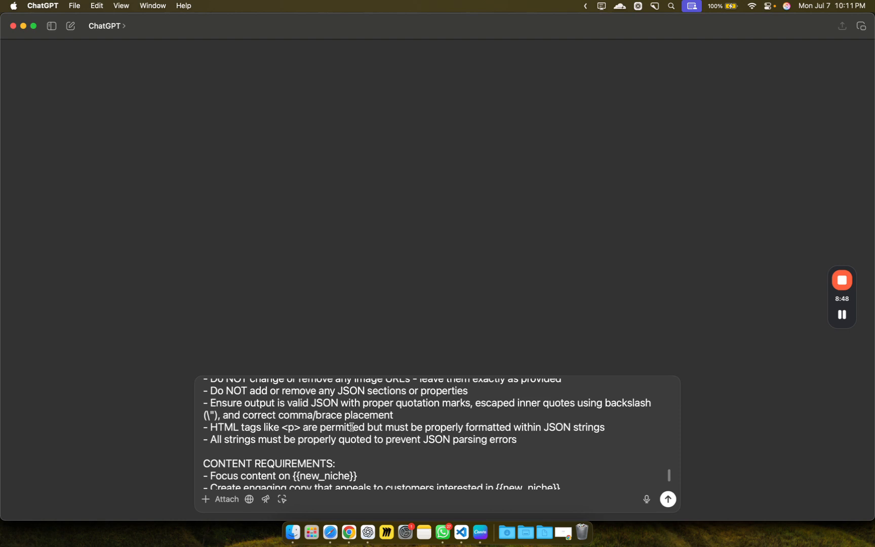
pyautogui.scroll(10, 352, 427)
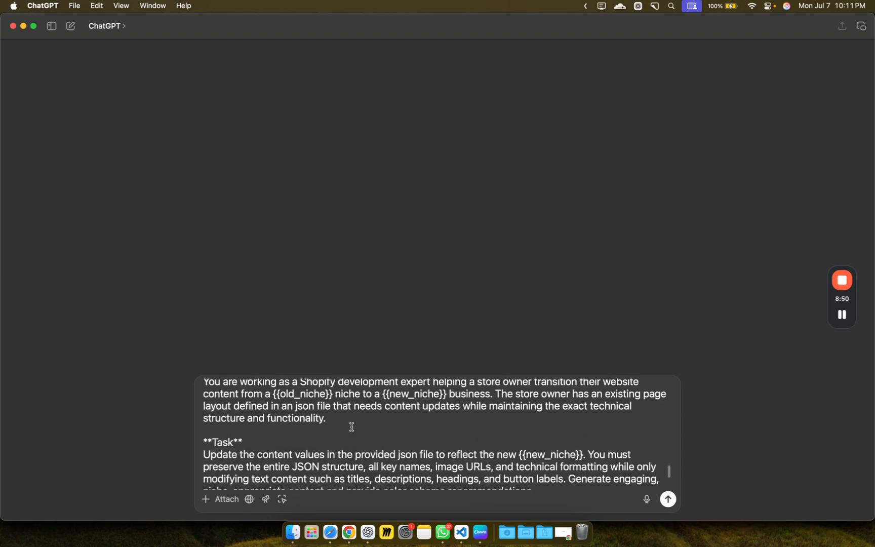
pyautogui.scroll(1, 352, 426)
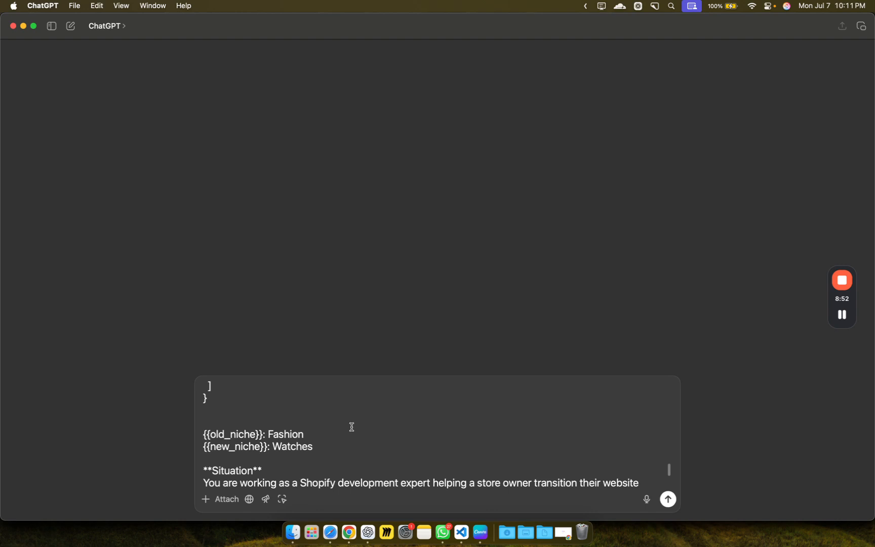
pyautogui.scroll(1, 352, 426)
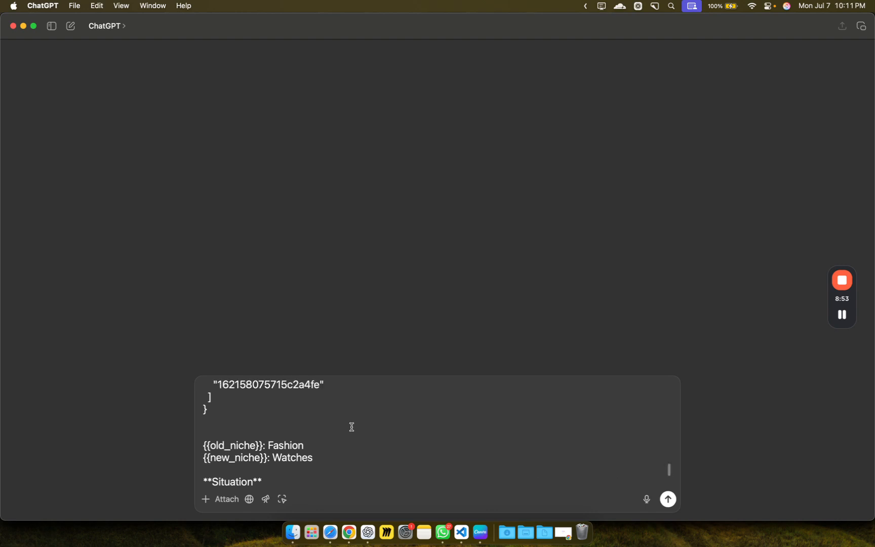
# - Set {{old_niche}} to "Watches" and {{new_niche}} to "Home Fitness / Gym Equipments" in the prompt
pyautogui.moveTo(319, 458); pyautogui.dragTo(197, 447)
pyautogui.click(316, 449)
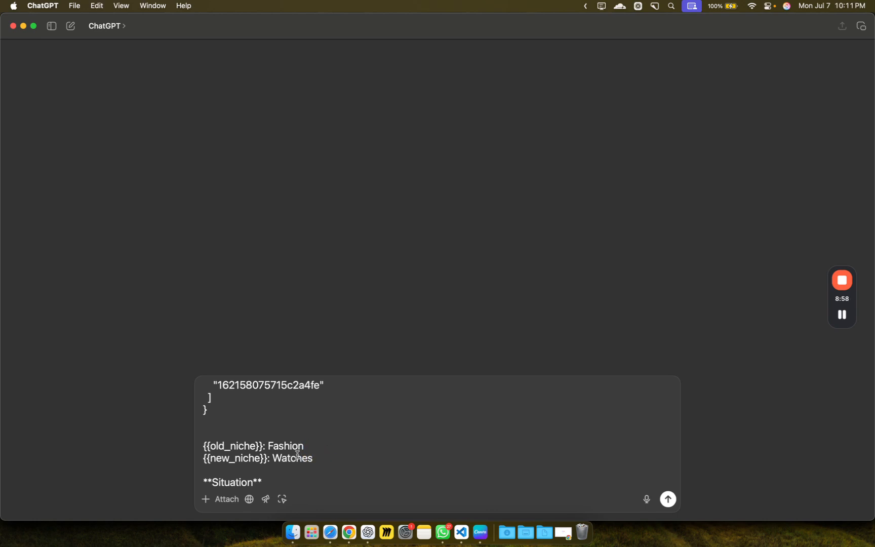
pyautogui.doubleClick(293, 448)
pyautogui.write('Watches')
pyautogui.doubleClick(303, 458)
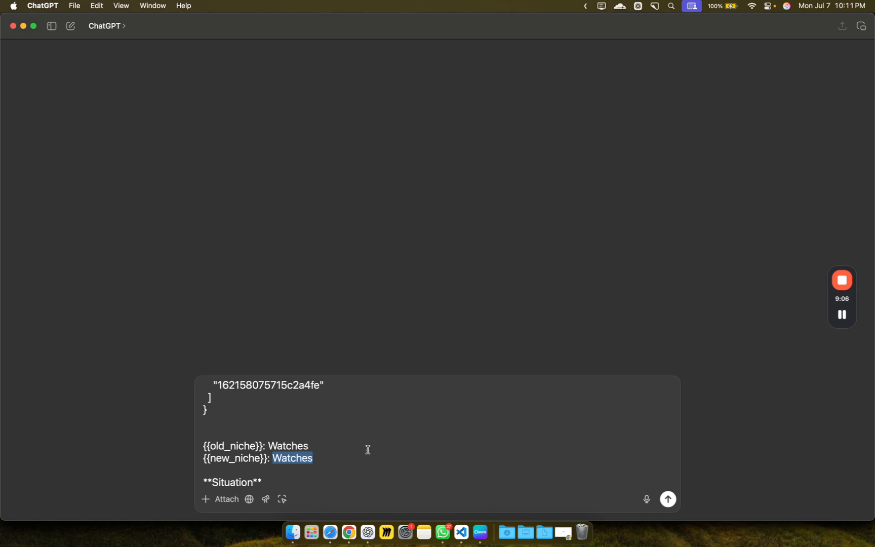
pyautogui.write('Home')
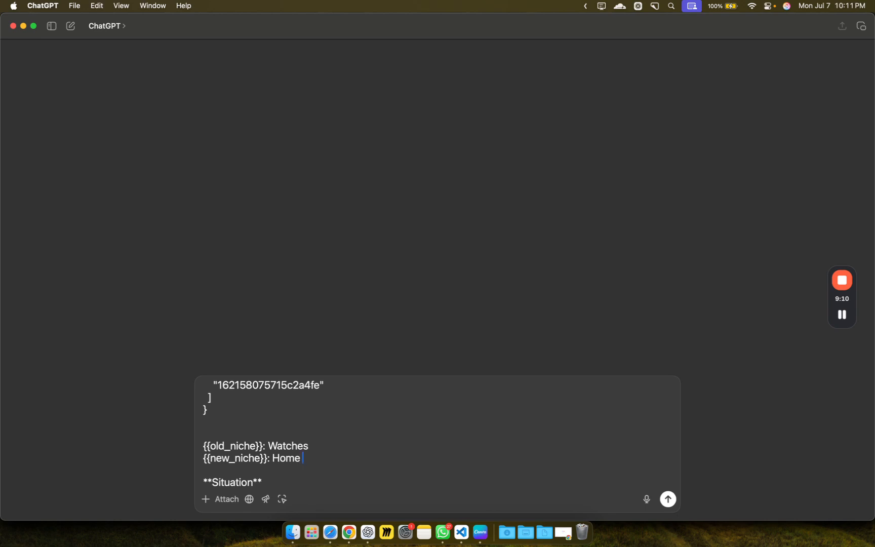
pyautogui.write(' Fitness / Gym Equip')
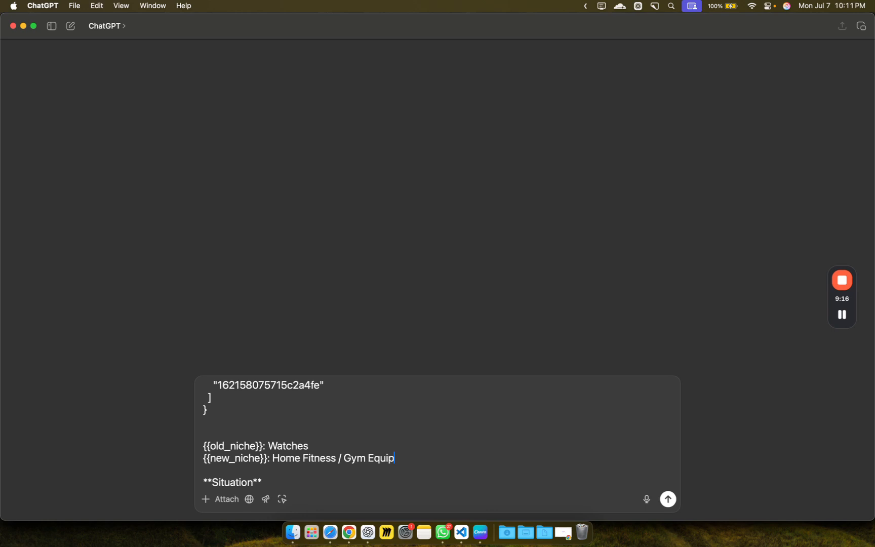
pyautogui.write('ments')
# - Copy the complete prompt with the JSON code and send it to ChatGPT
pyautogui.doubleClick(289, 445)
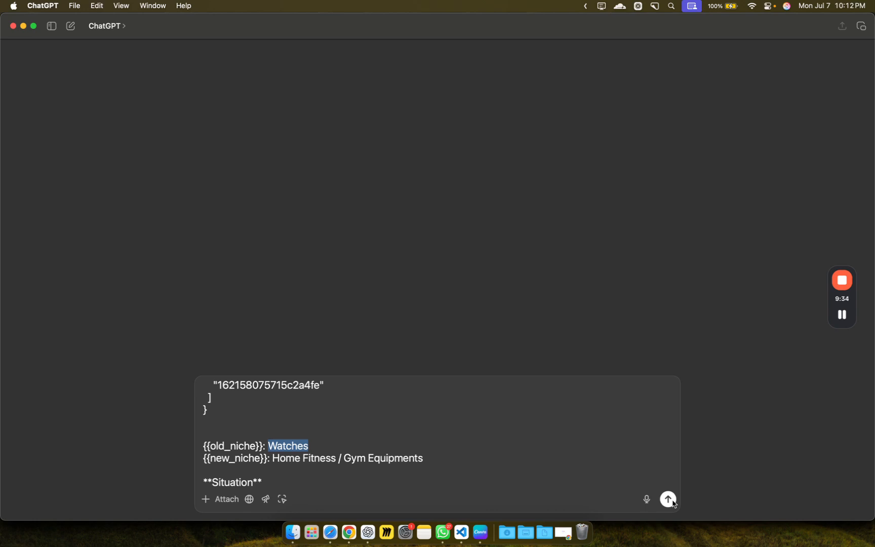
pyautogui.press('super+a')
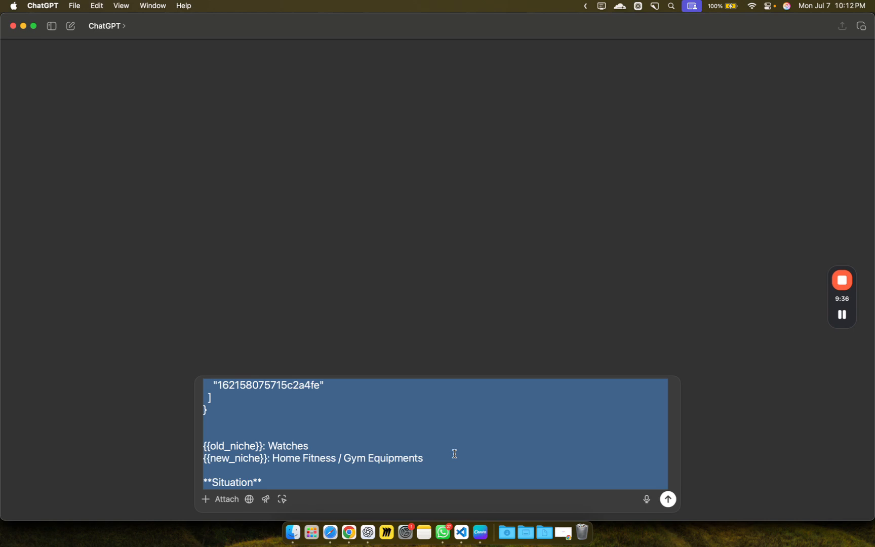
pyautogui.click(670, 500)
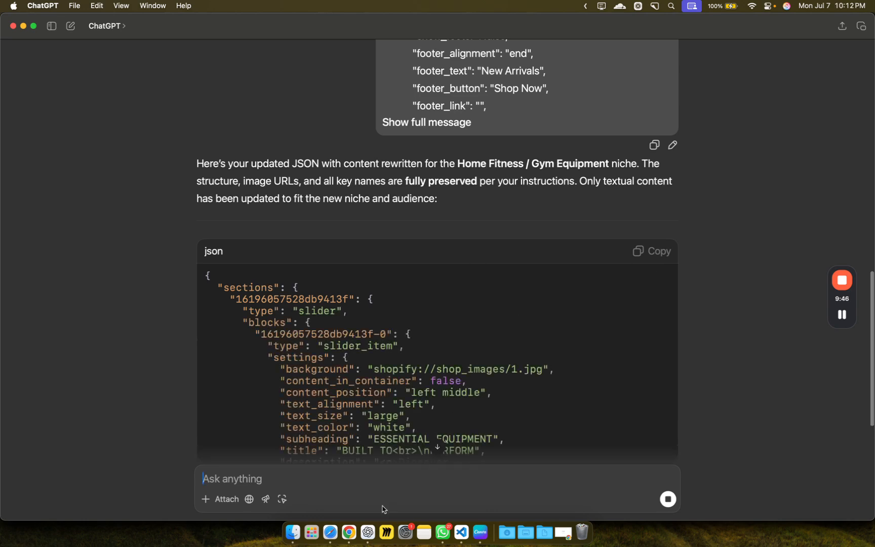
# - Switch to Chrome and open grok.com in a new tab
pyautogui.click(347, 541)
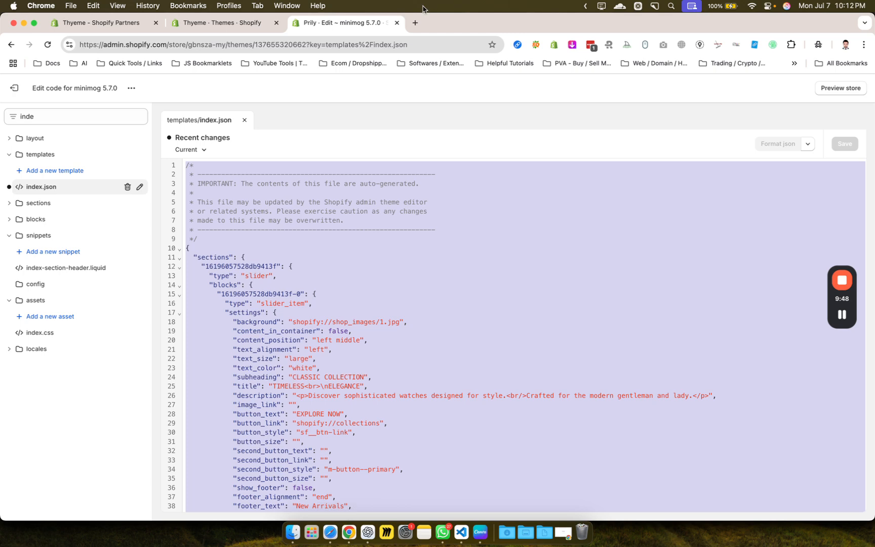
pyautogui.click(415, 22)
pyautogui.write('google.com')
pyautogui.press('Return')
pyautogui.click(358, 45)
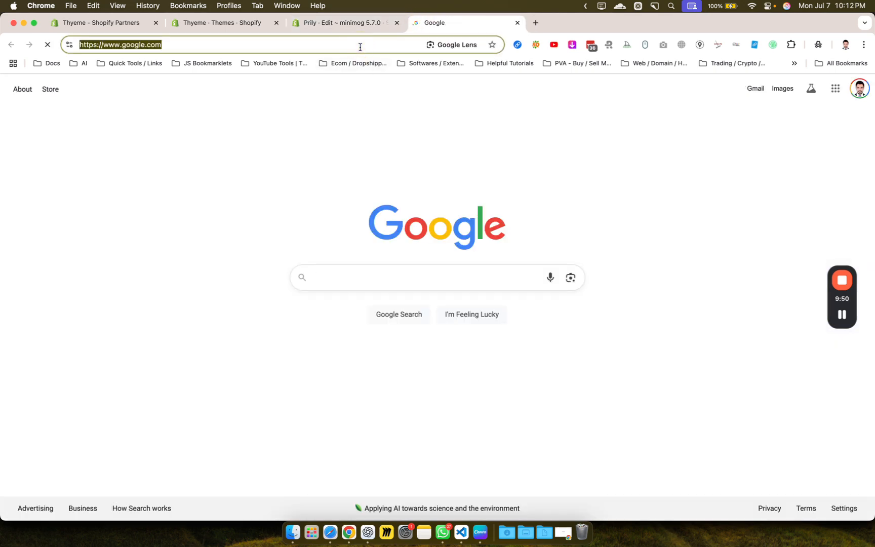
pyautogui.write('grok')
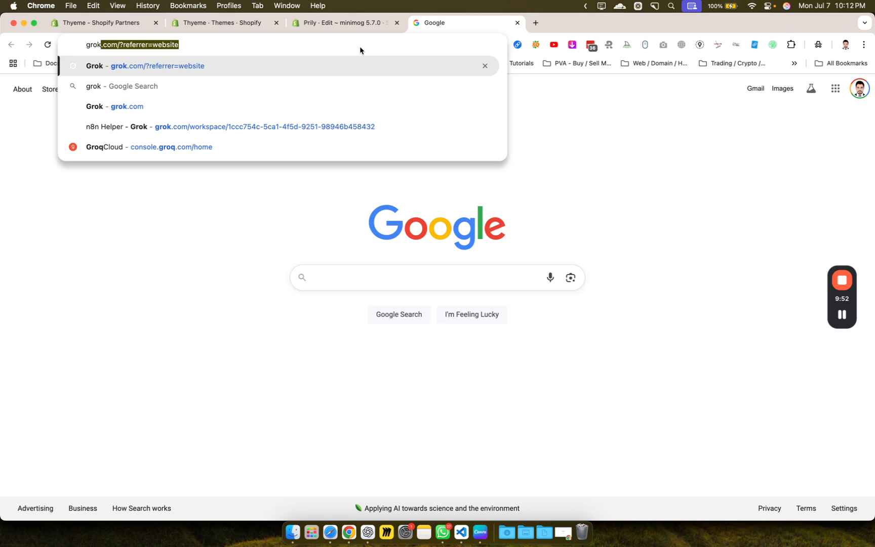
pyautogui.press('Return')
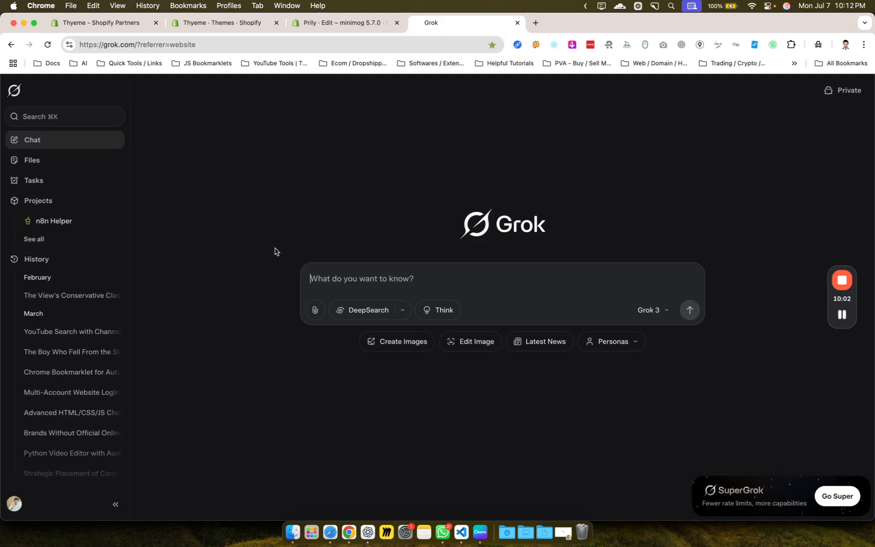
# - Paste the complete JSON and niche-transition prompt into Grok's message box and look through it
pyautogui.click(370, 284)
pyautogui.press('super+v')
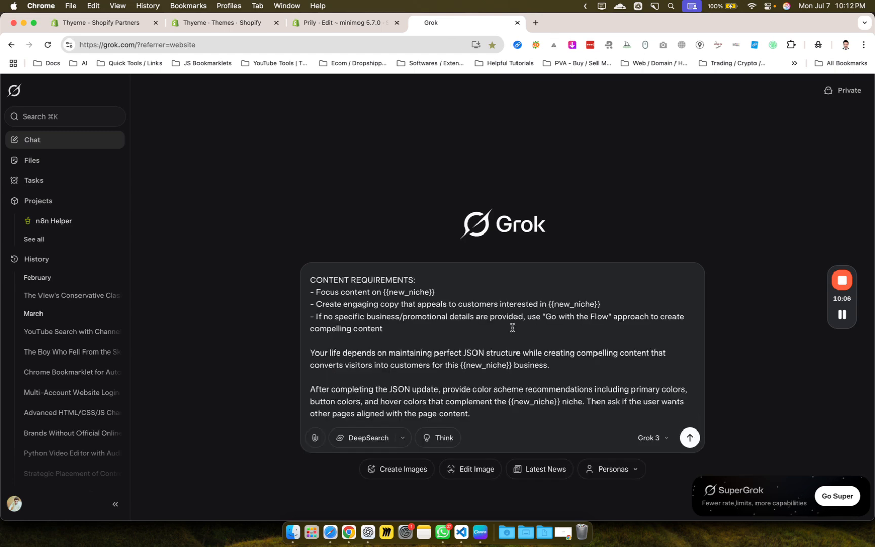
pyautogui.scroll(15, 513, 328)
pyautogui.scroll(-10, 513, 328)
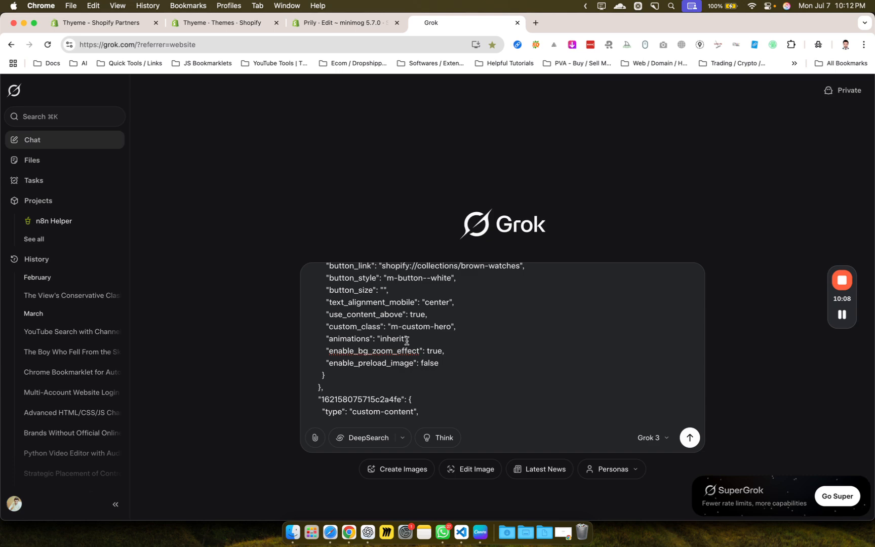
pyautogui.scroll(-10, 406, 340)
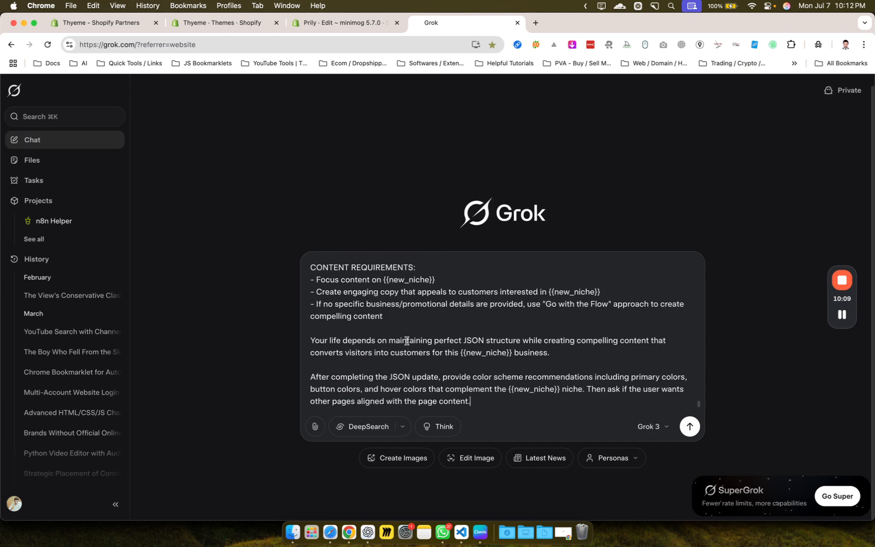
# - Send the niche-transition prompt with the JSON code to Grok
pyautogui.click(690, 427)
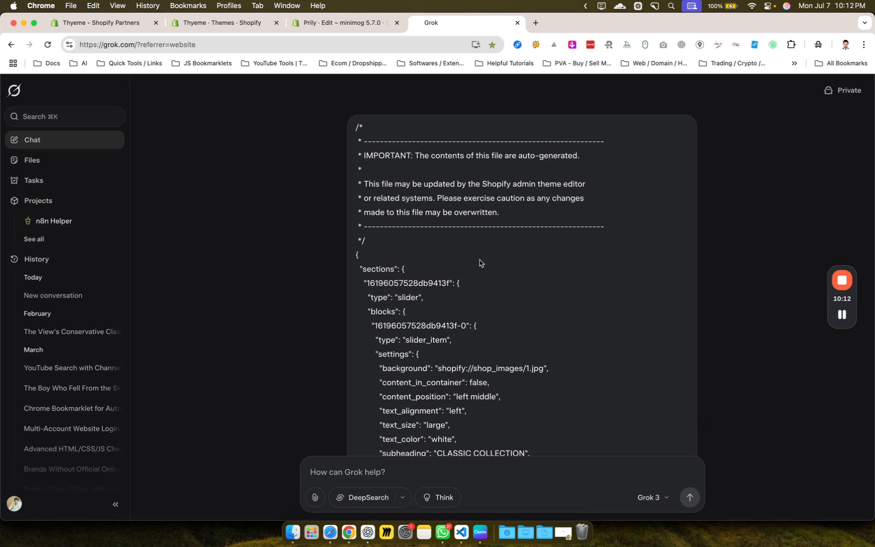
pyautogui.scroll(-10, 477, 263)
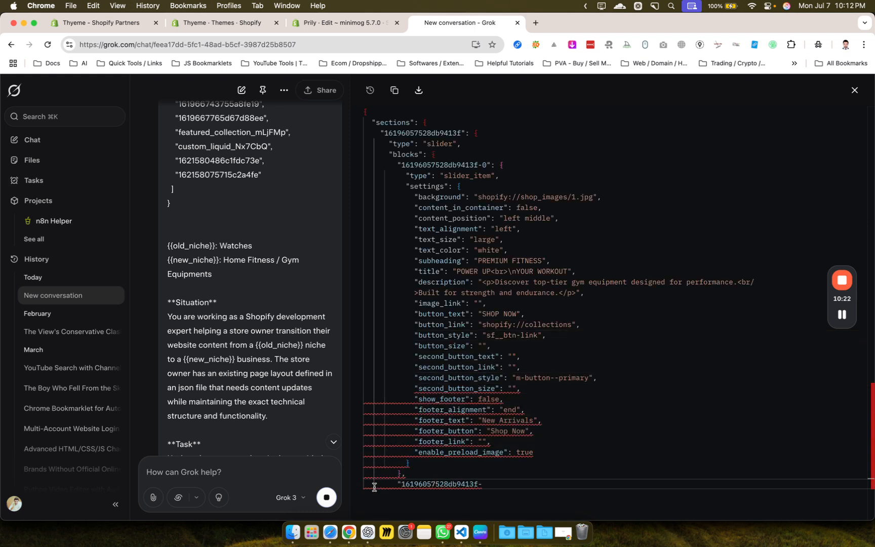
# - Switch to ChatGPT and examine its rewritten JSON through to the closing order list and the color scheme recommendations
pyautogui.click(368, 532)
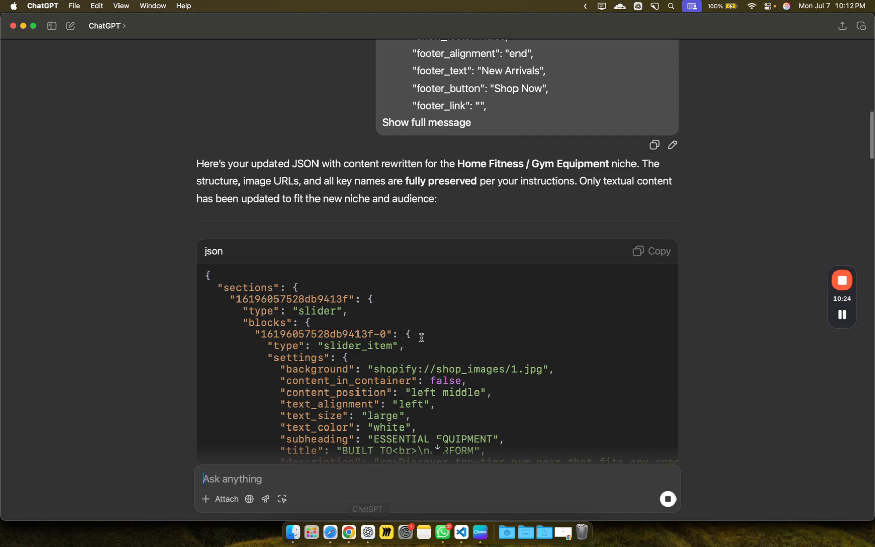
pyautogui.scroll(-20, 422, 338)
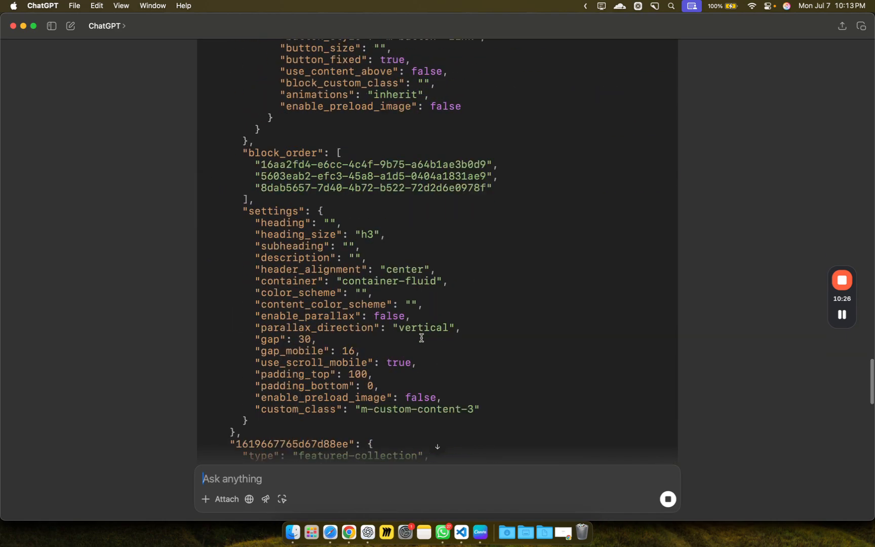
pyautogui.scroll(-10, 421, 338)
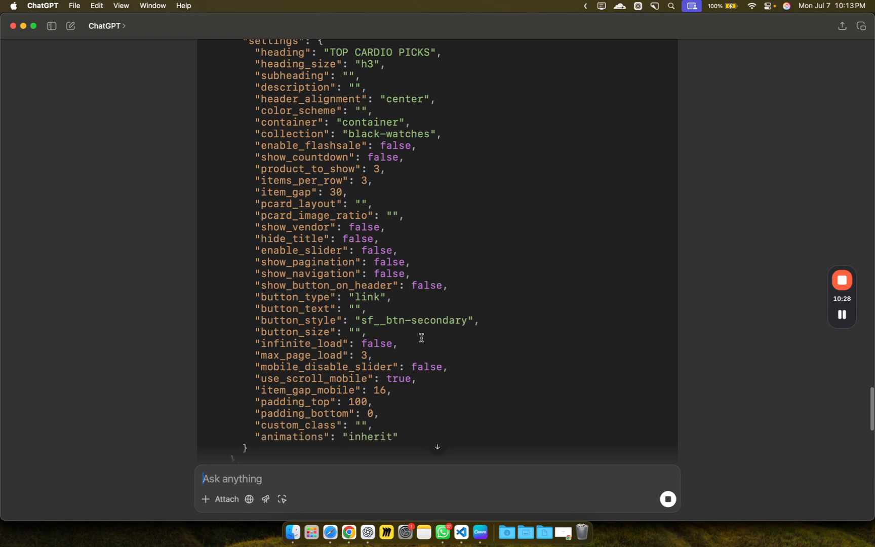
pyautogui.scroll(-10, 421, 338)
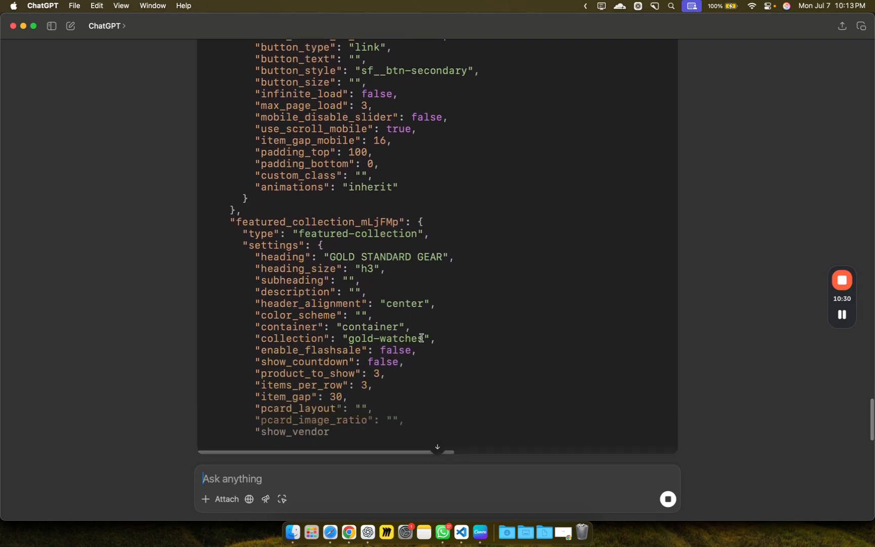
pyautogui.scroll(-10, 422, 338)
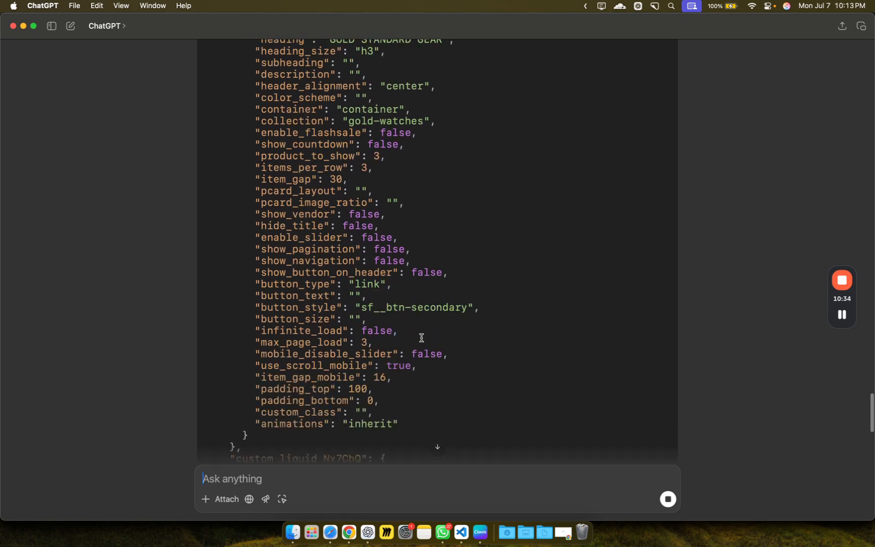
pyautogui.scroll(-8, 421, 338)
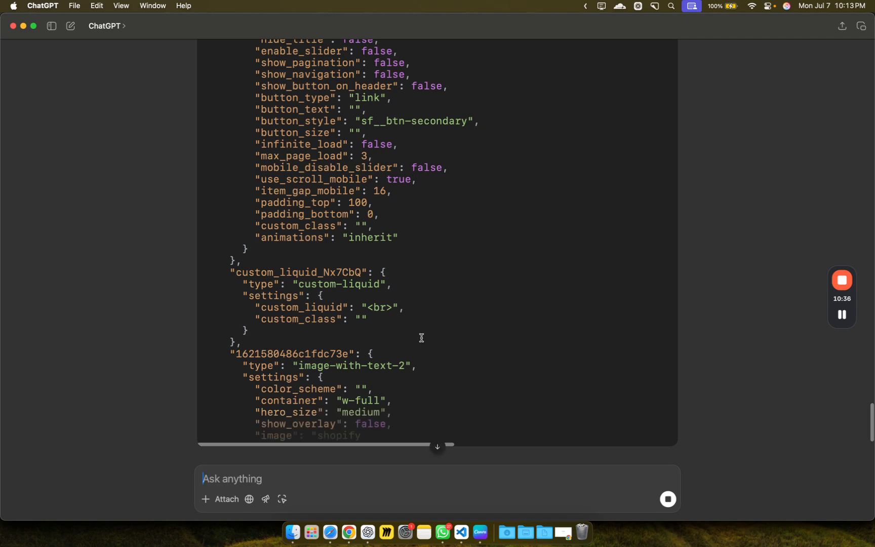
pyautogui.scroll(-8, 421, 337)
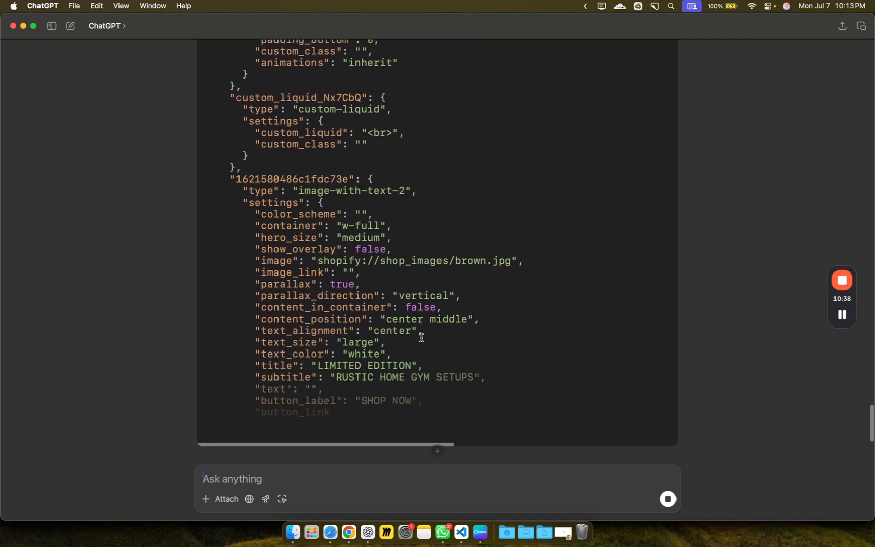
pyautogui.scroll(-8, 421, 338)
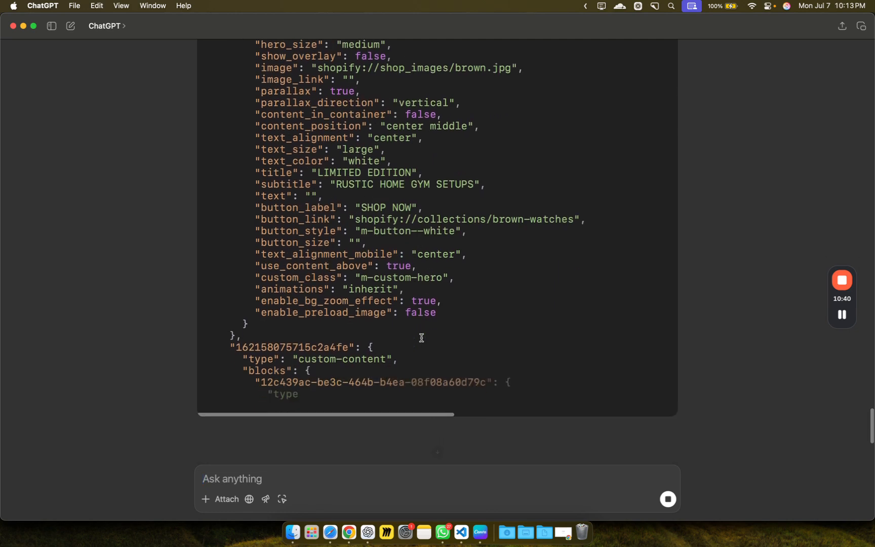
pyautogui.scroll(-2, 421, 338)
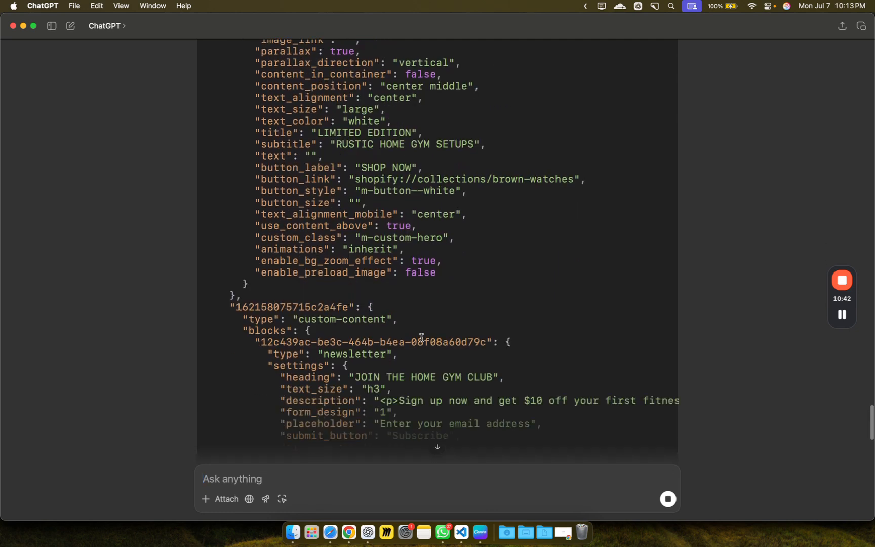
pyautogui.scroll(-6, 422, 338)
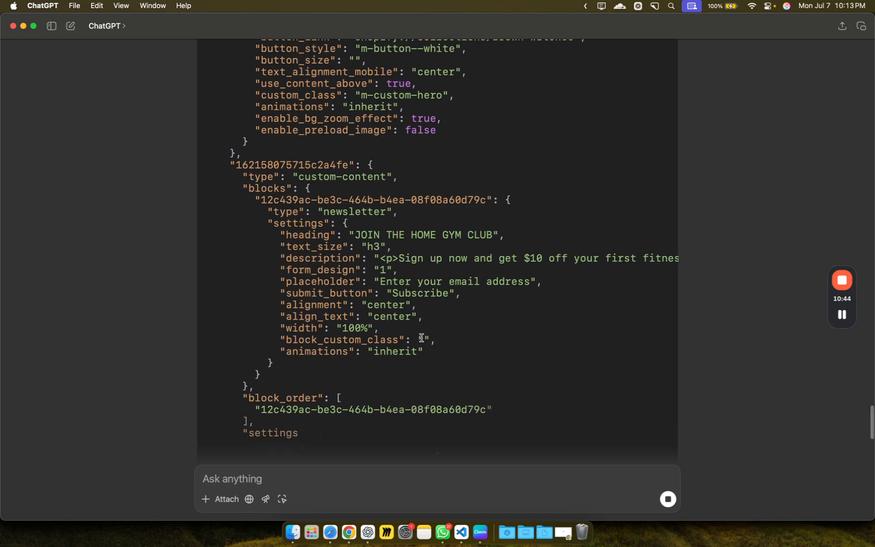
pyautogui.scroll(-2, 422, 337)
pyautogui.scroll(-5, 421, 338)
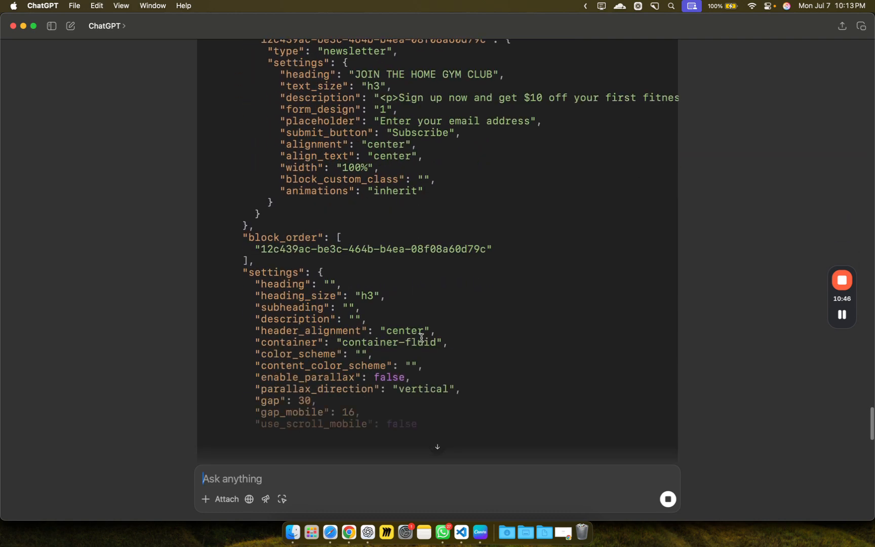
pyautogui.scroll(-3, 421, 337)
pyautogui.scroll(-10, 421, 338)
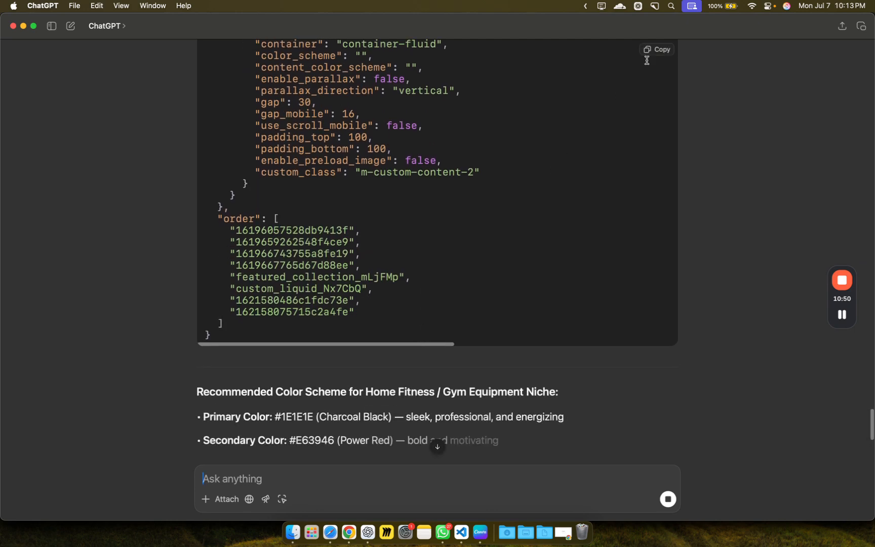
pyautogui.scroll(3, 564, 183)
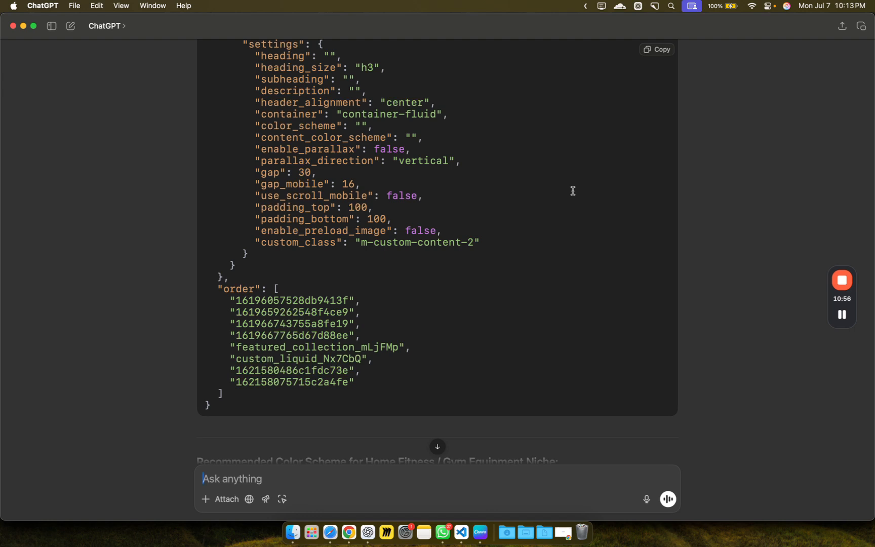
pyautogui.click(842, 315)
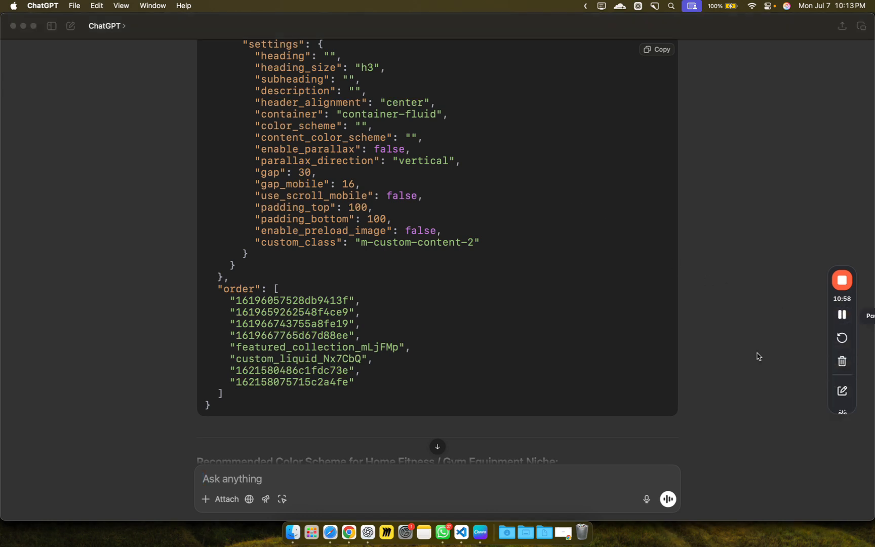
# - Switch to Visual Studio Code and create a new untitled text file with the Explorer hidden
pyautogui.click(462, 531)
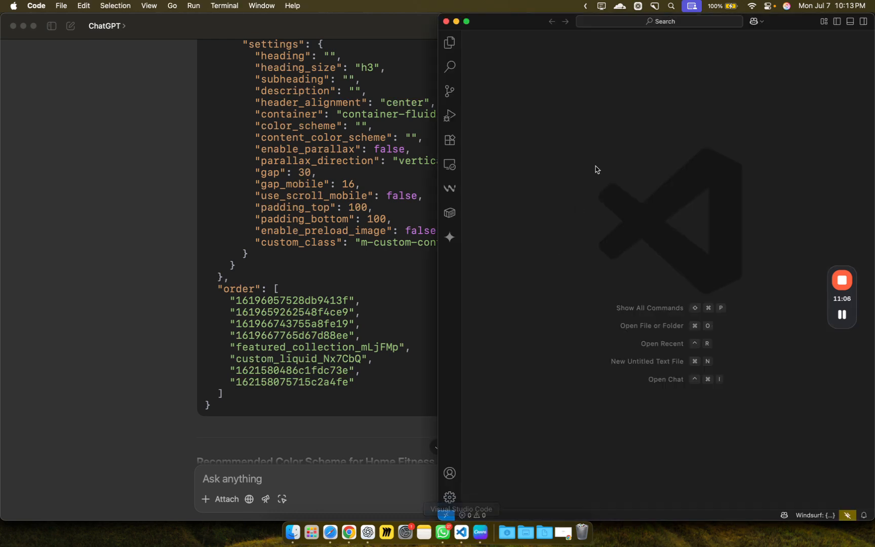
pyautogui.click(447, 44)
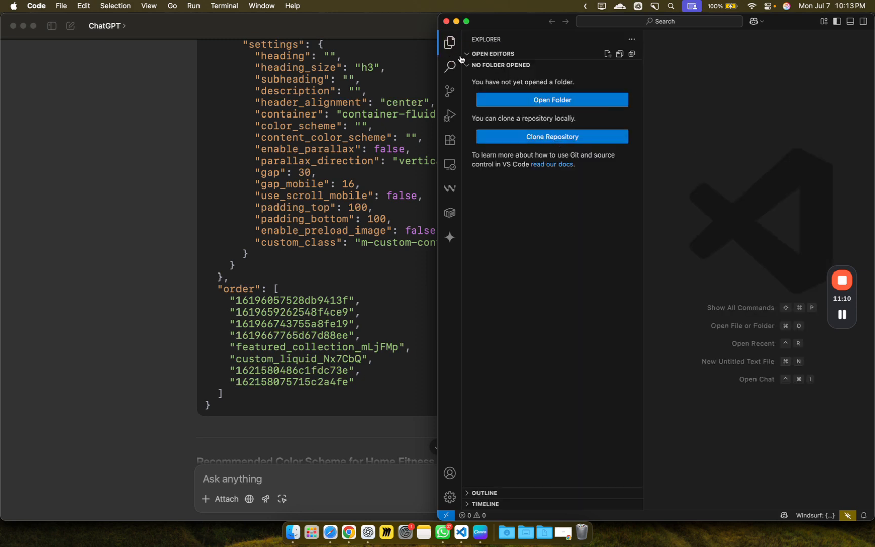
pyautogui.click(682, 77)
pyautogui.doubleClick(752, 221)
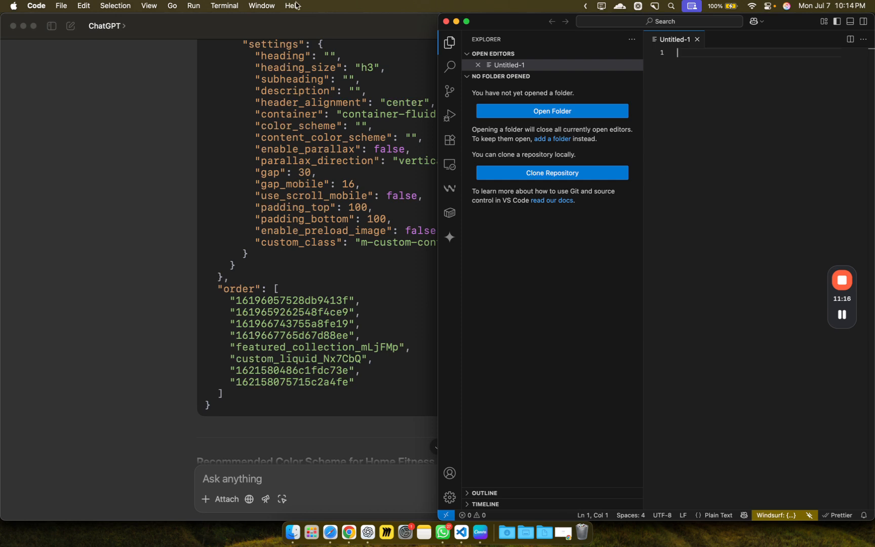
pyautogui.click(70, 5)
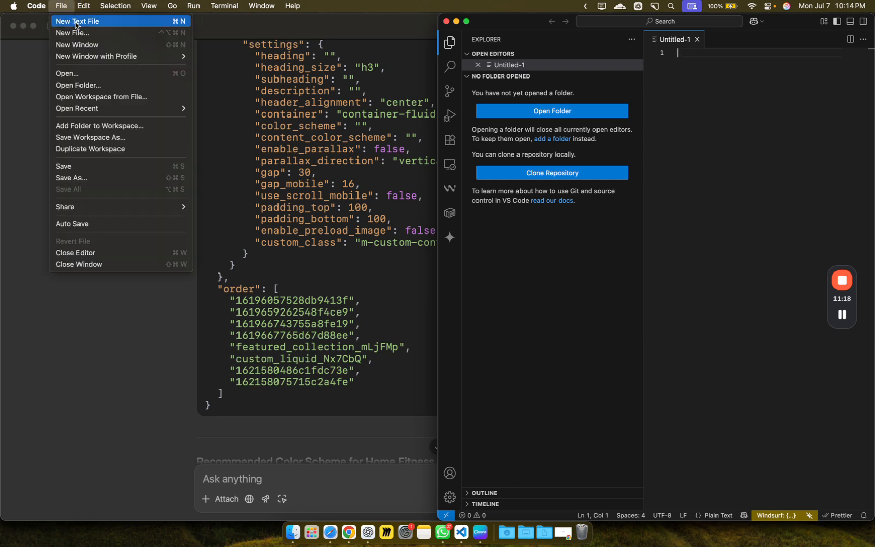
pyautogui.click(736, 142)
pyautogui.click(449, 44)
pyautogui.click(628, 195)
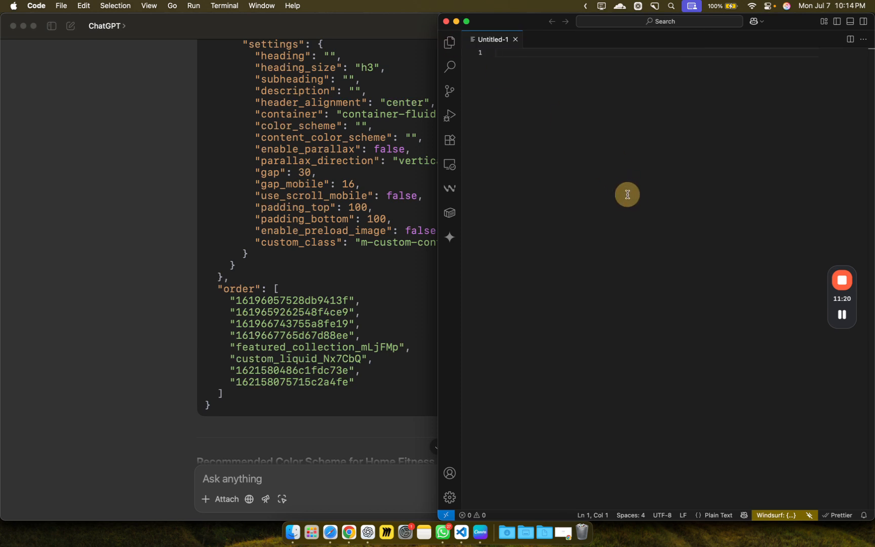
# - Paste the copied JSON and prompt into the untitled file, set its language mode to JSON, and review the pasted text
pyautogui.press('super+v')
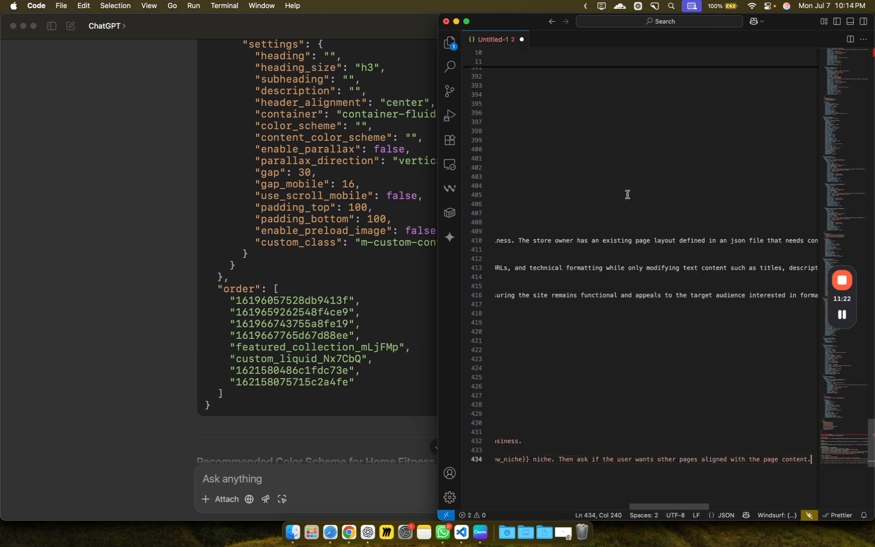
pyautogui.click(723, 515)
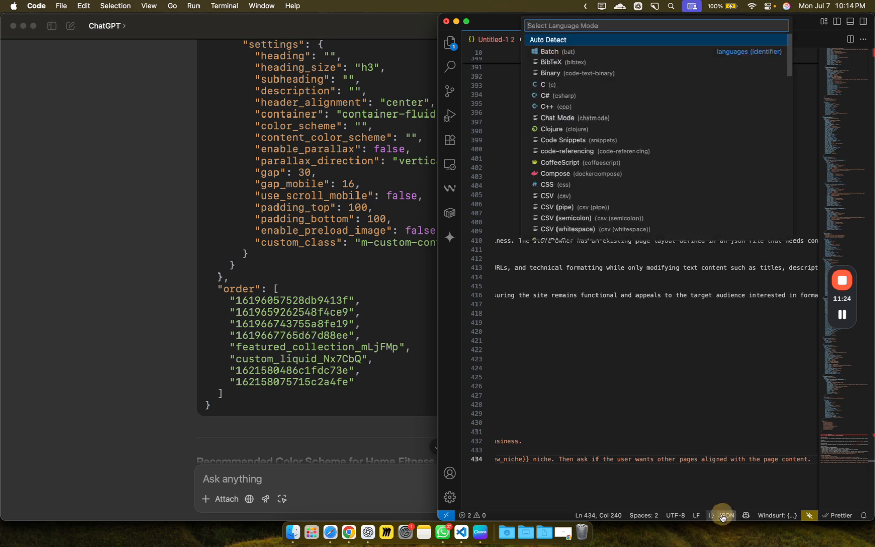
pyautogui.write('json')
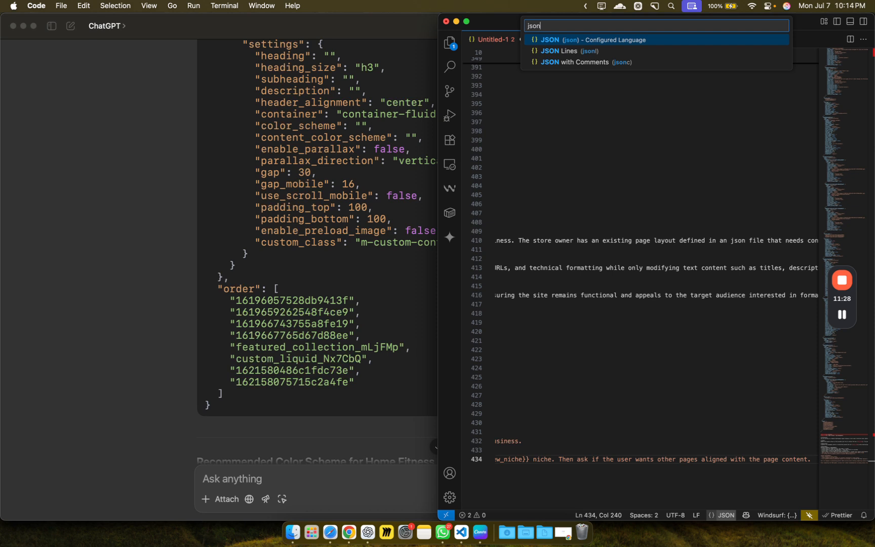
pyautogui.press('Return')
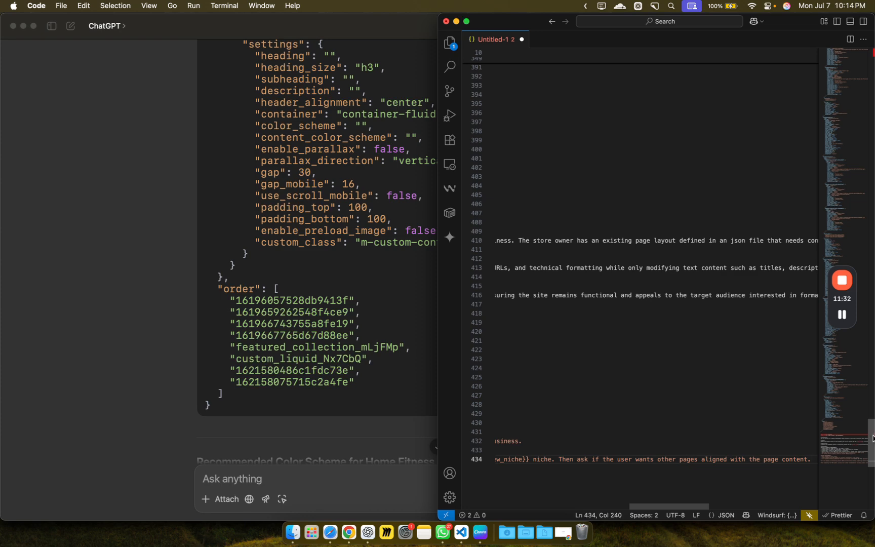
pyautogui.hscroll(-5, 676, 437)
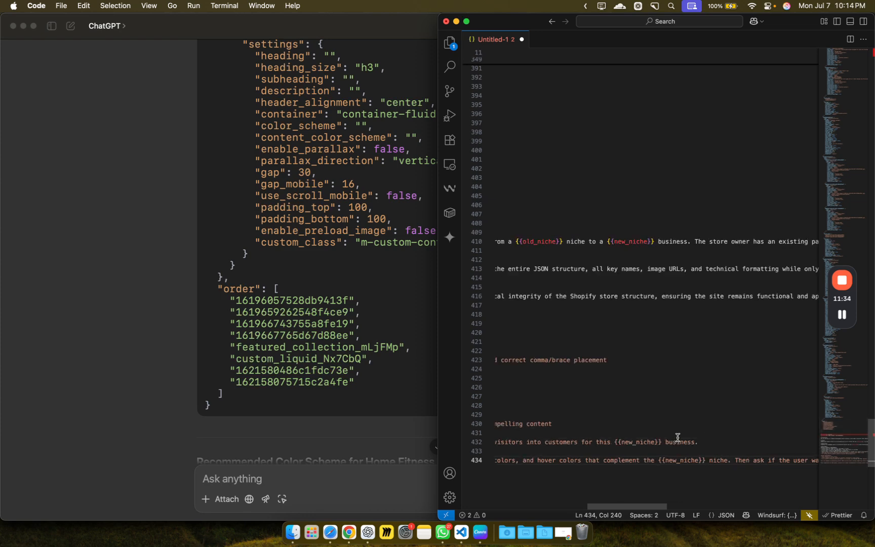
pyautogui.scroll(1, 677, 437)
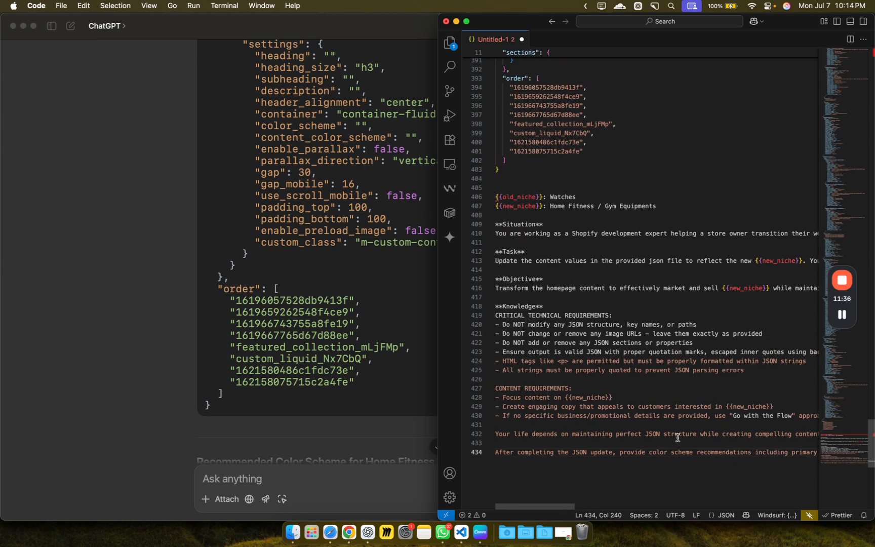
pyautogui.scroll(-5, 677, 437)
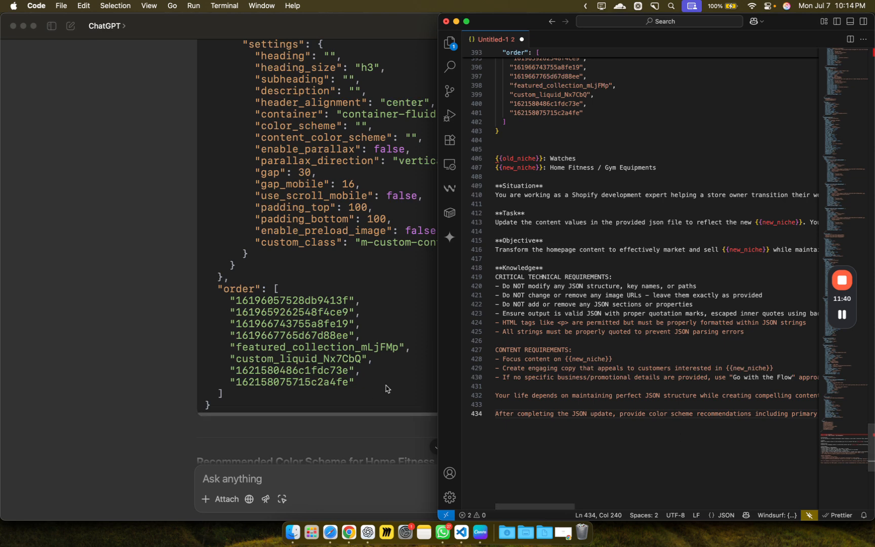
pyautogui.scroll(1, 534, 168)
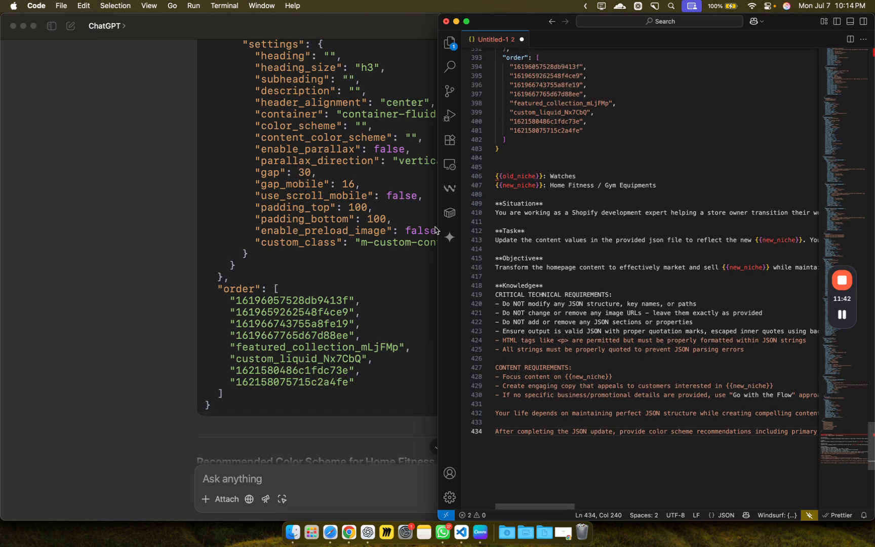
# - Copy the rewritten JSON code block from ChatGPT and replace the untitled file's entire content in Visual Studio Code with it
pyautogui.click(336, 286)
pyautogui.scroll(-3, 481, 297)
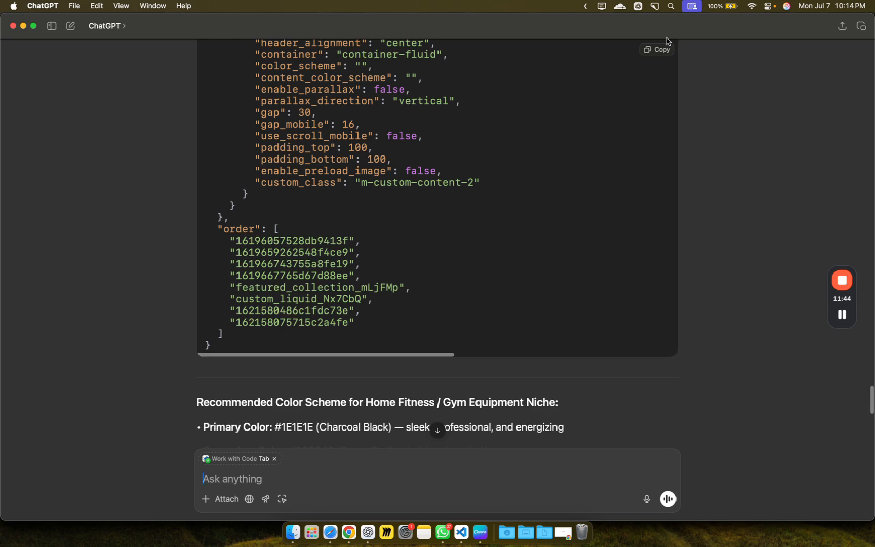
pyautogui.click(656, 49)
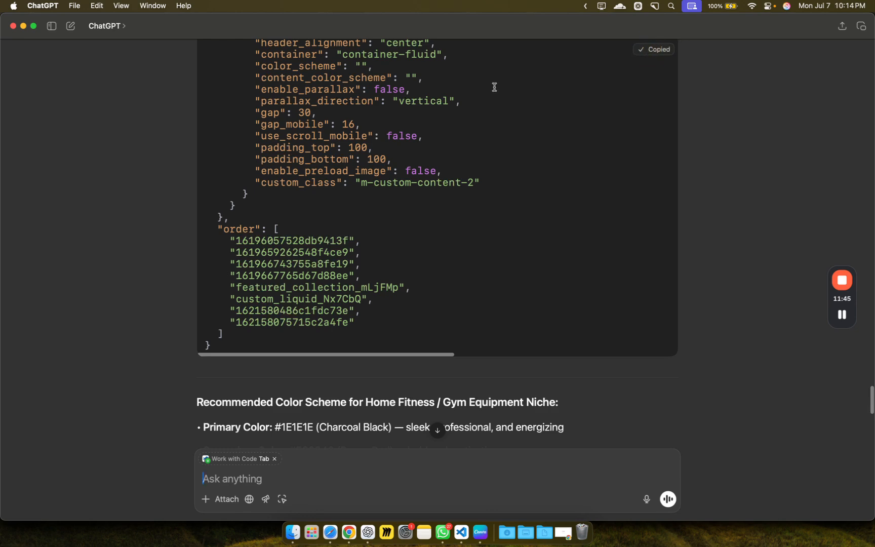
pyautogui.click(460, 539)
pyautogui.press('super+a')
pyautogui.press('BackSpace')
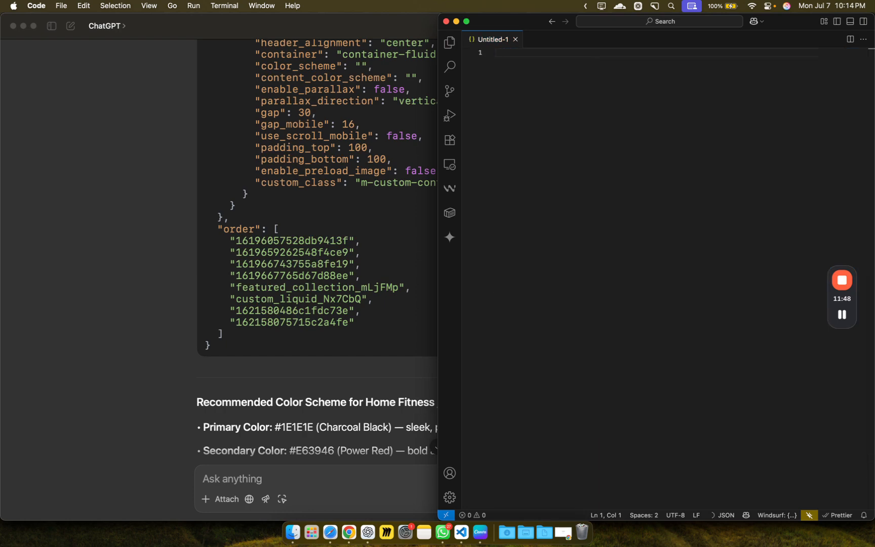
pyautogui.press('super+v')
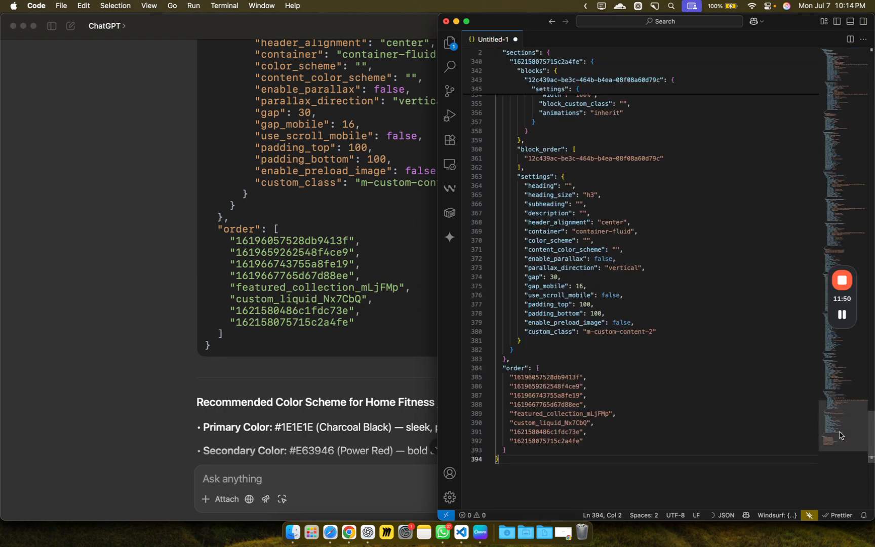
# - Copy the entire JSON from the untitled file, replace all content of templates/index.json in Chrome's Shopify code editor with it, and save
pyautogui.moveTo(839, 426); pyautogui.dragTo(854, 443)
pyautogui.click(578, 457)
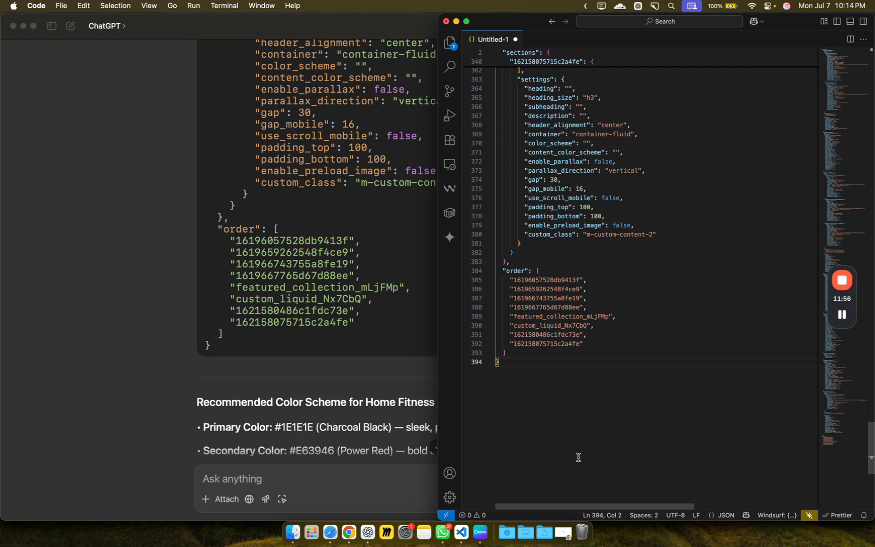
pyautogui.press('super+a')
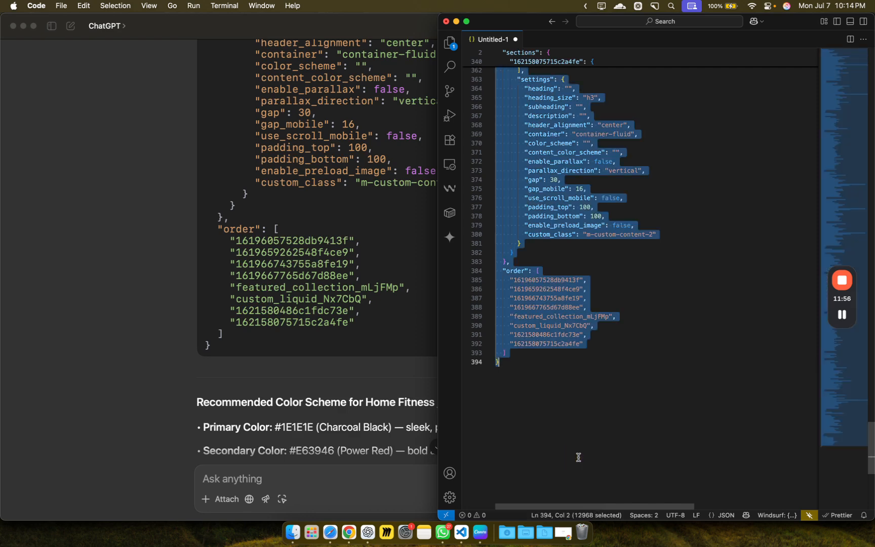
pyautogui.click(350, 532)
pyautogui.click(328, 27)
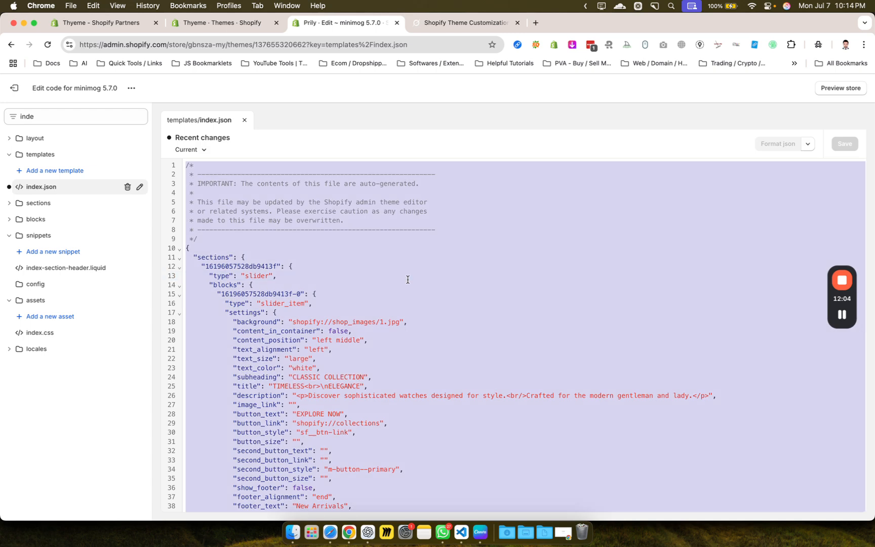
pyautogui.press('BackSpace')
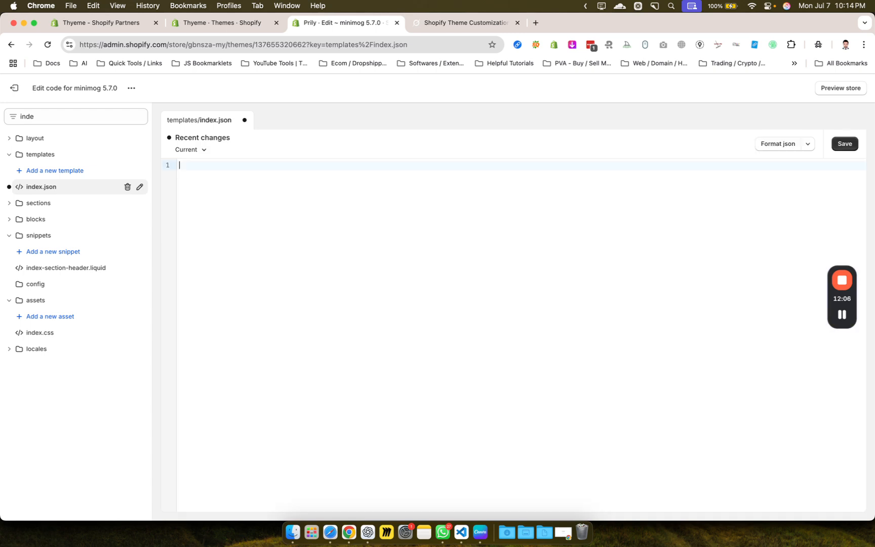
pyautogui.press('super+v')
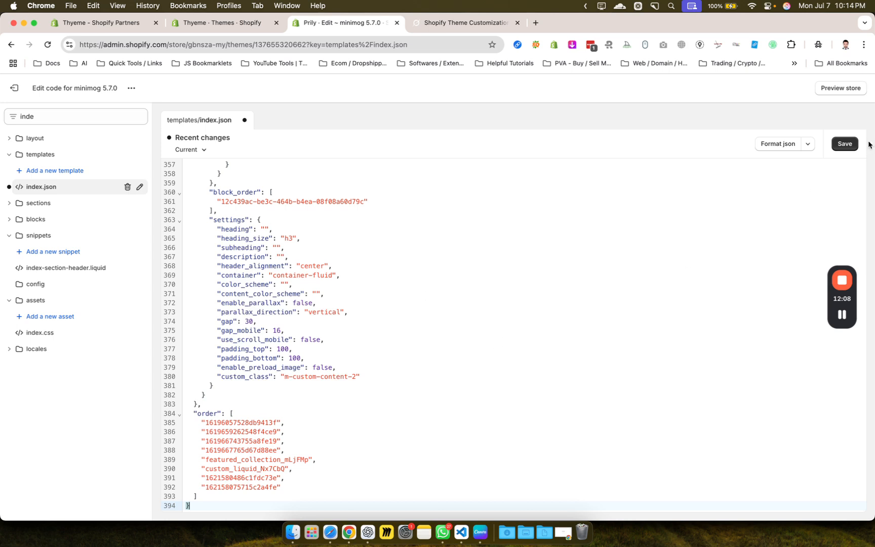
pyautogui.click(844, 144)
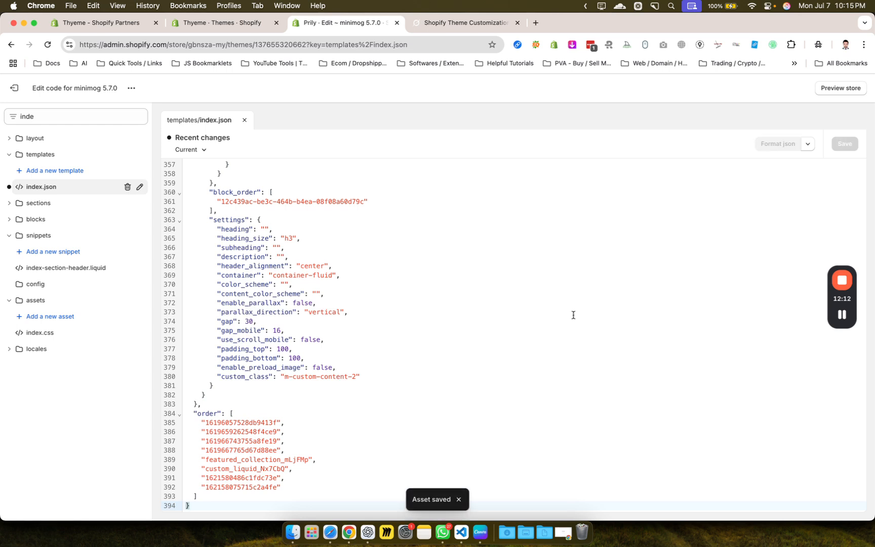
pyautogui.tripleClick(428, 502)
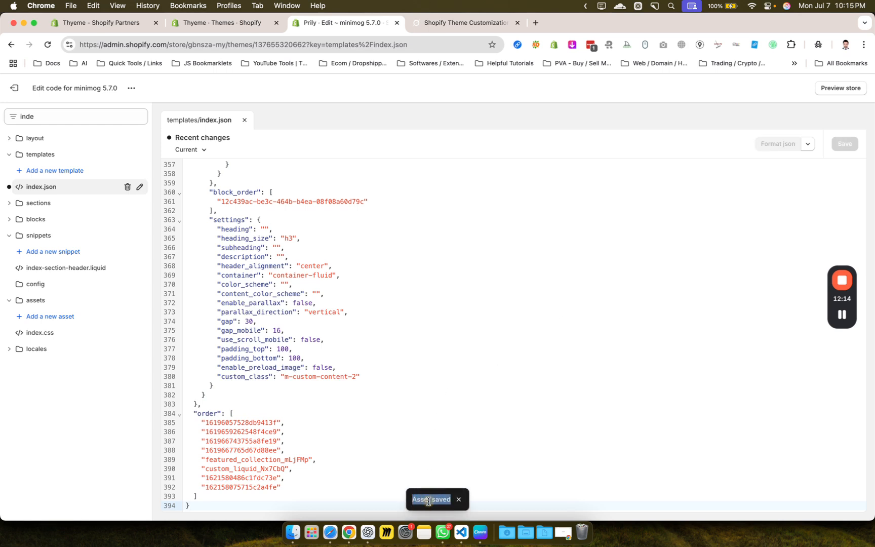
# - Switch to Safari, reload the Prily storefront, and check the text on both slideshow slides
pyautogui.click(331, 532)
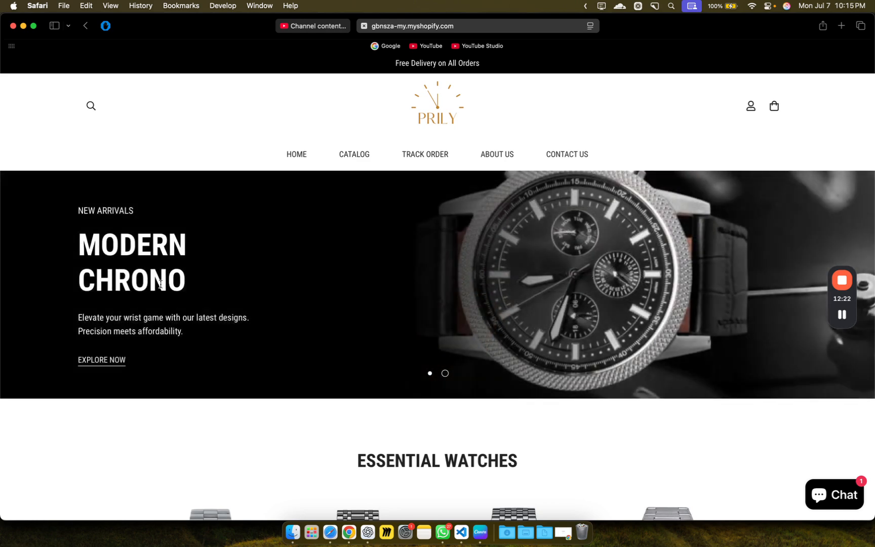
pyautogui.scroll(-1, 160, 284)
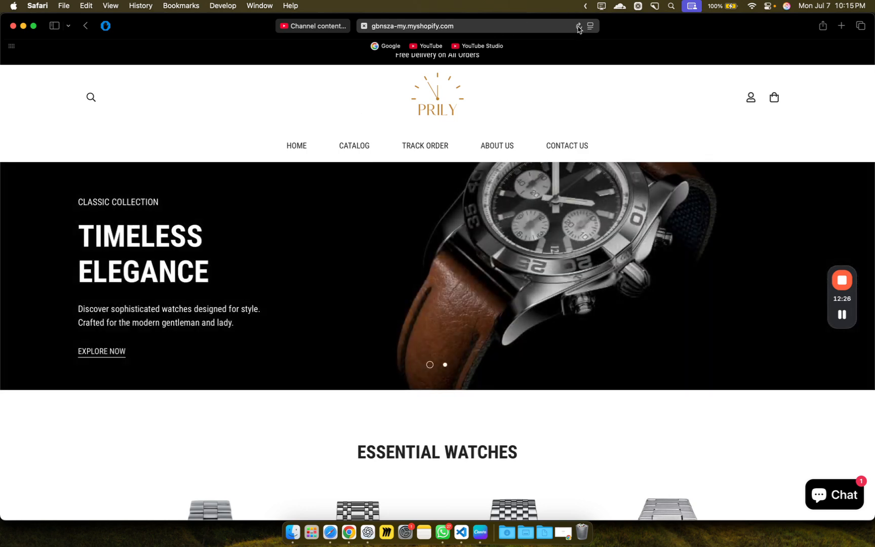
pyautogui.click(578, 27)
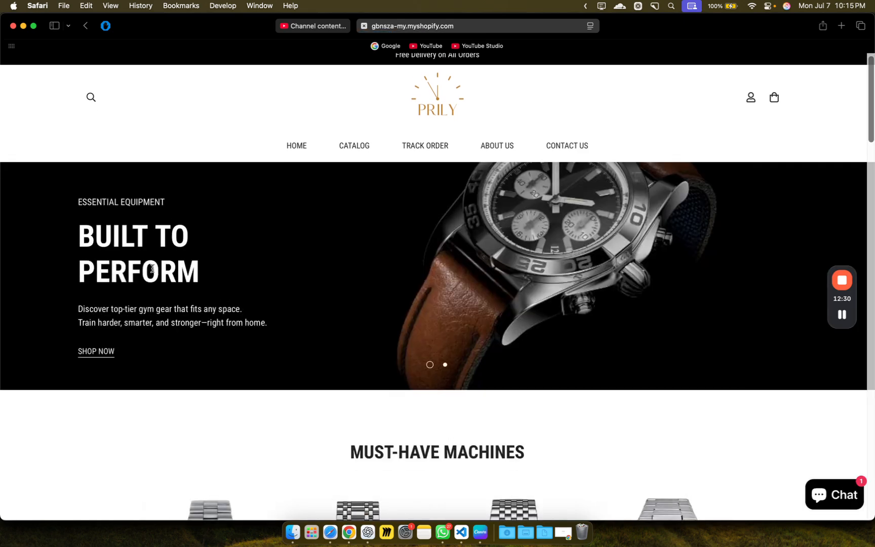
pyautogui.click(444, 365)
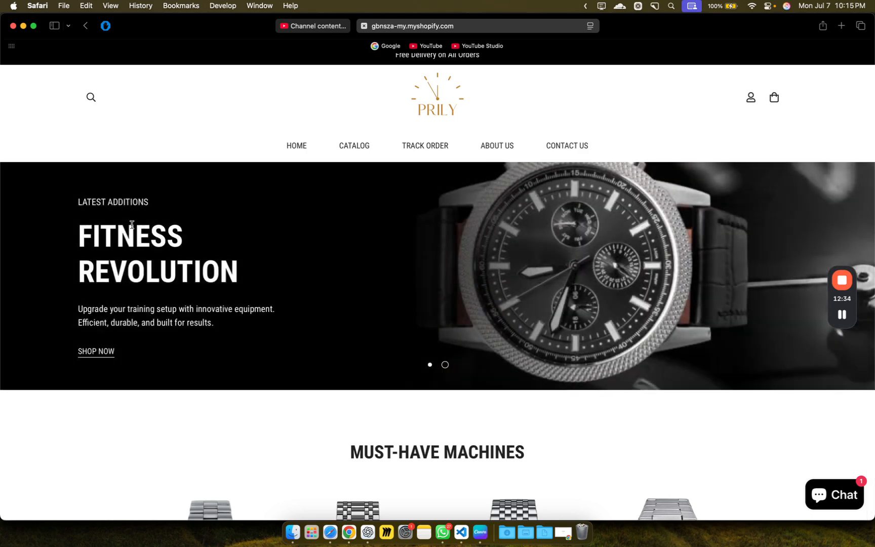
# - Examine the reloaded home page's section headings and promotional texts from the first featured collection down to the newsletter sign-up and footer
pyautogui.scroll(-5, 187, 287)
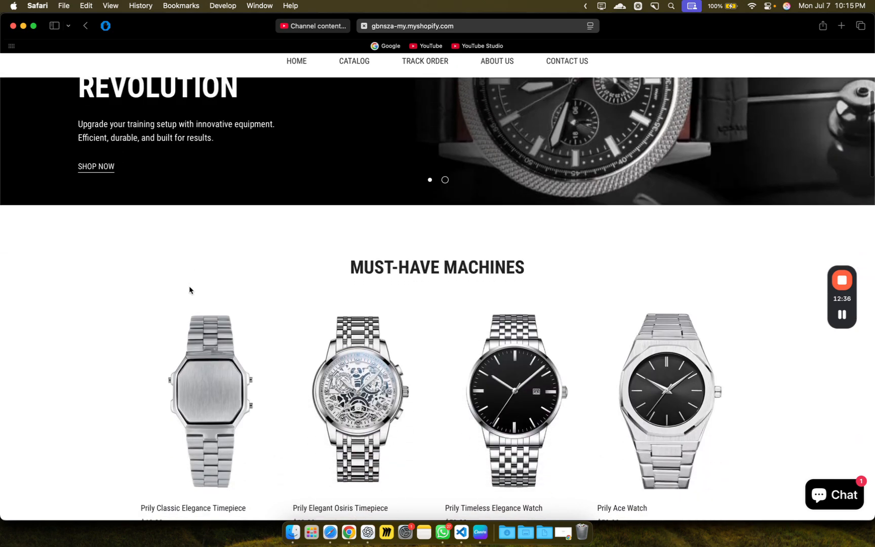
pyautogui.scroll(-2, 501, 301)
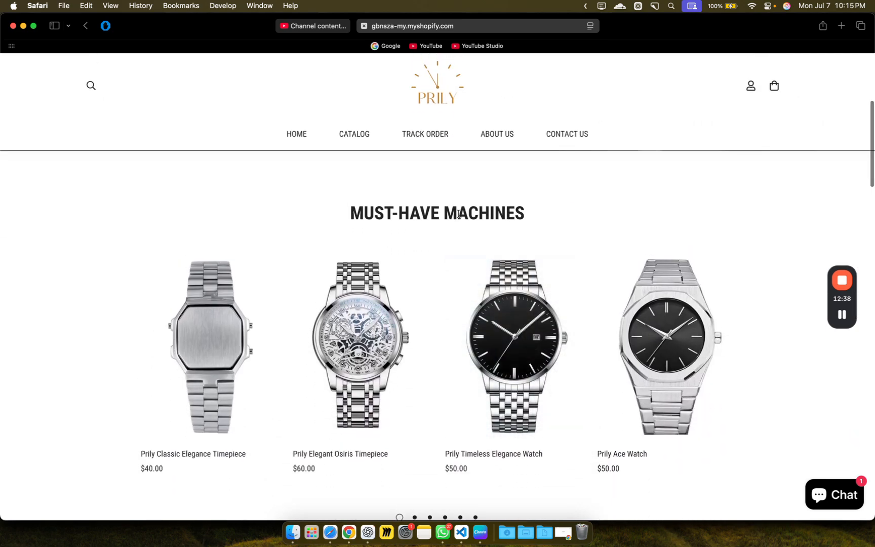
pyautogui.scroll(-12, 502, 245)
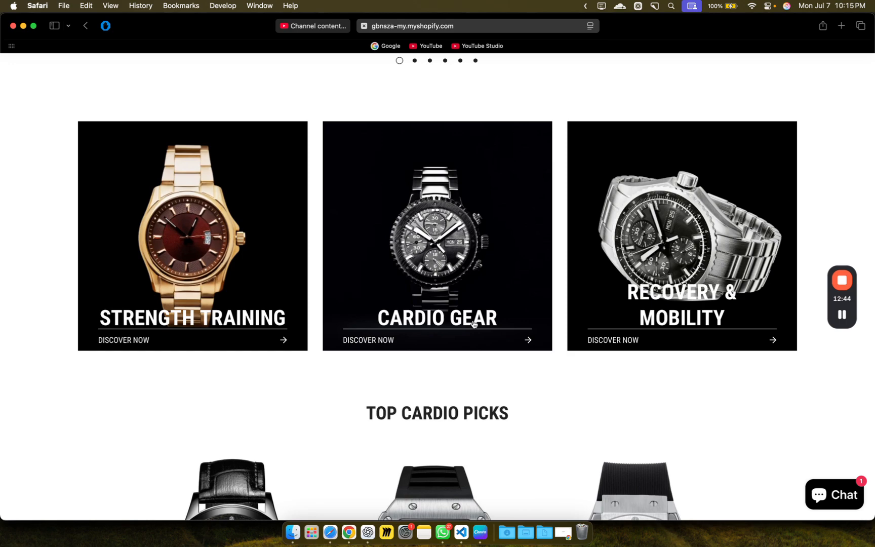
pyautogui.scroll(-10, 693, 322)
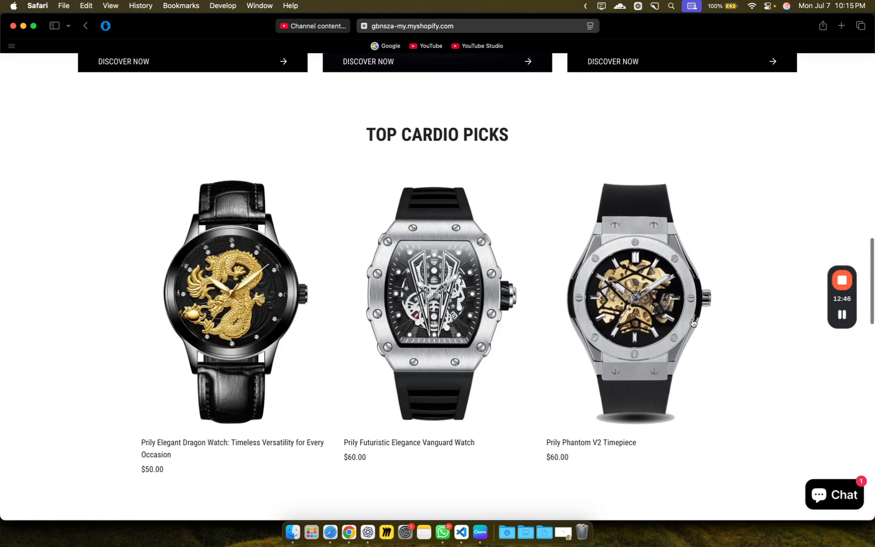
pyautogui.scroll(2, 714, 431)
pyautogui.scroll(3, 714, 431)
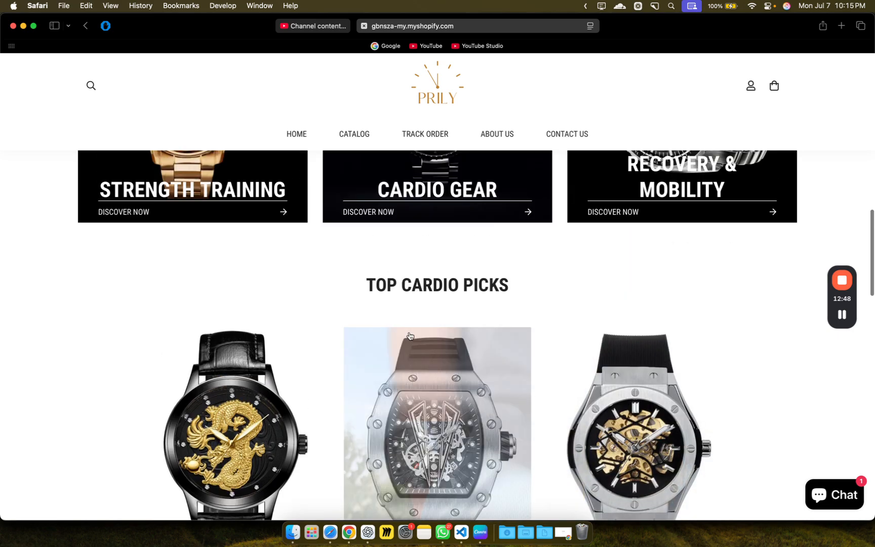
pyautogui.scroll(-5, 546, 295)
pyautogui.scroll(-3, 546, 294)
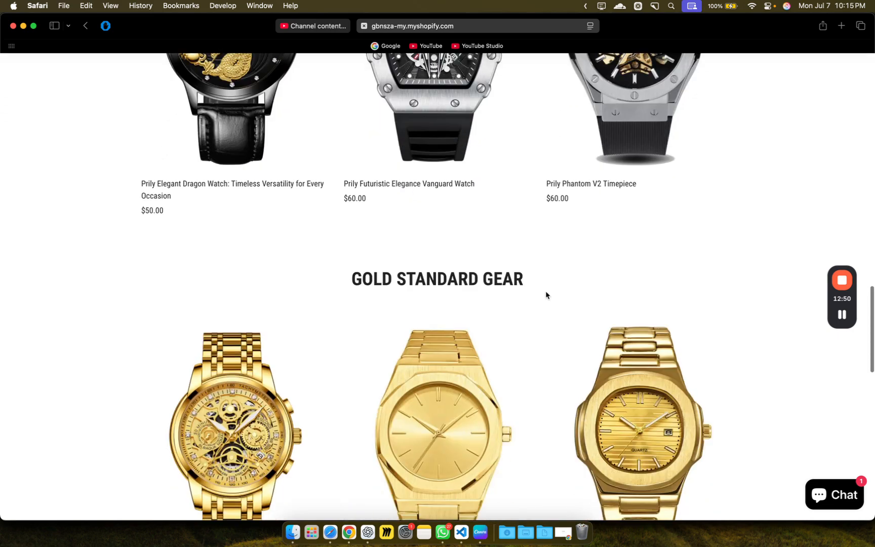
pyautogui.scroll(-1, 508, 295)
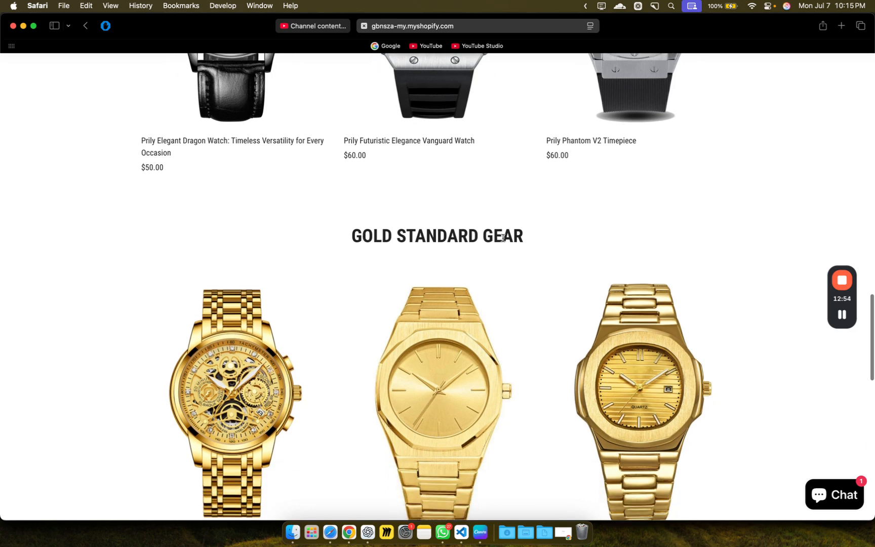
pyautogui.scroll(-3, 503, 238)
pyautogui.scroll(1, 400, 180)
pyautogui.scroll(-1, 439, 169)
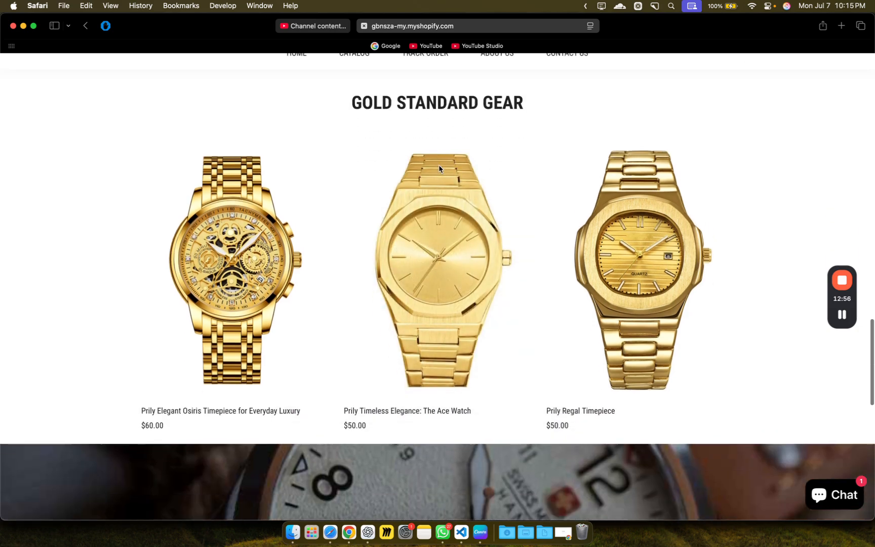
pyautogui.scroll(-5, 439, 169)
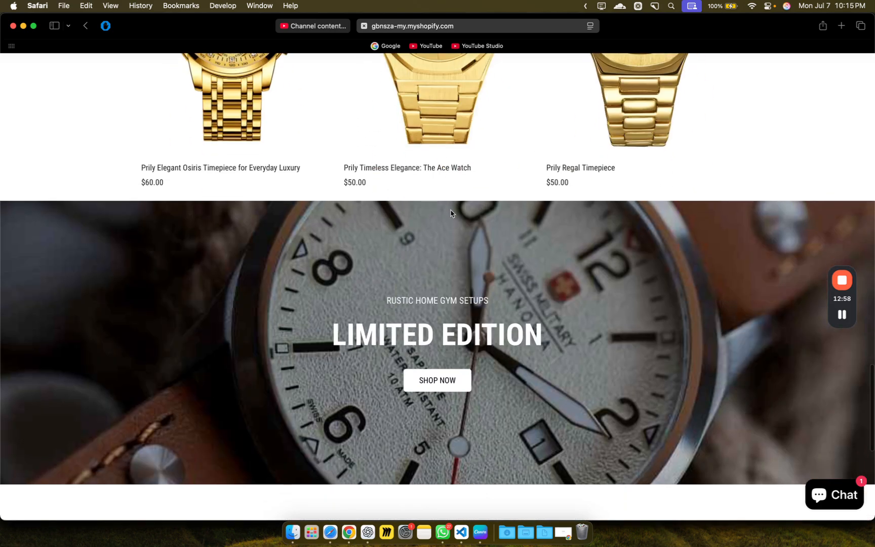
pyautogui.scroll(-1, 451, 213)
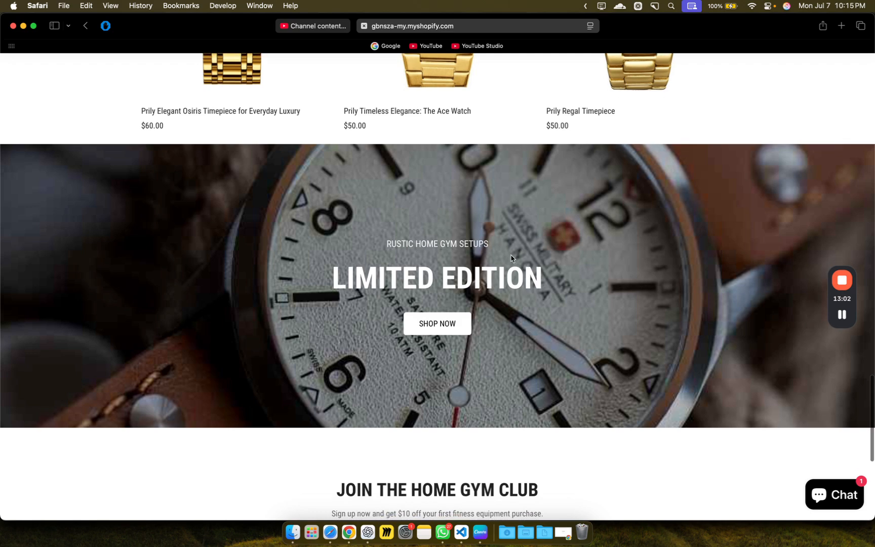
pyautogui.scroll(-2, 511, 258)
pyautogui.scroll(-4, 462, 354)
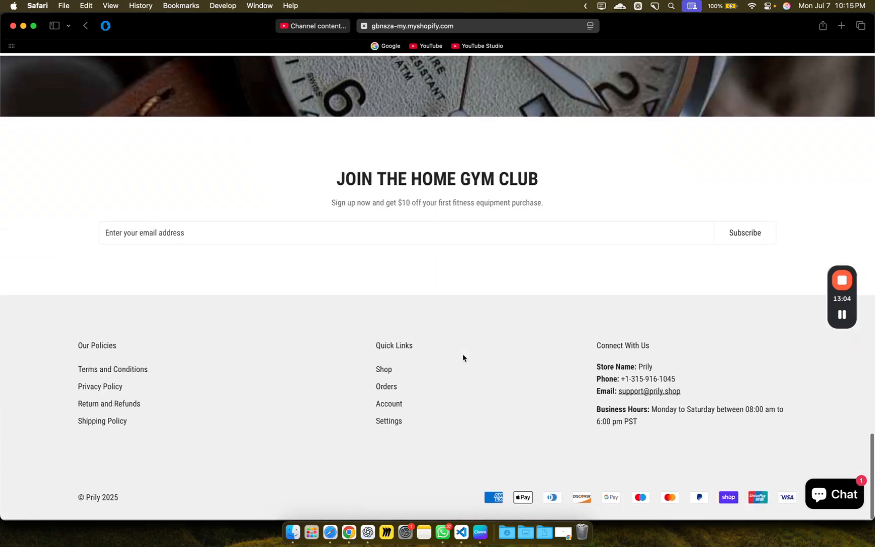
# - Look over the whole home page once more from the slideshow to the footer, comparing the new copy with the watch images
pyautogui.scroll(20, 462, 357)
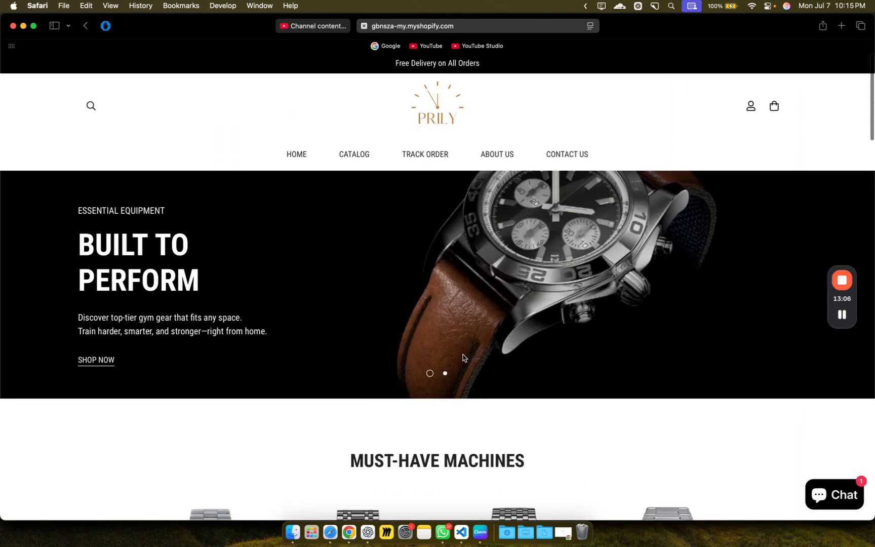
pyautogui.scroll(-3, 463, 357)
pyautogui.scroll(1, 462, 357)
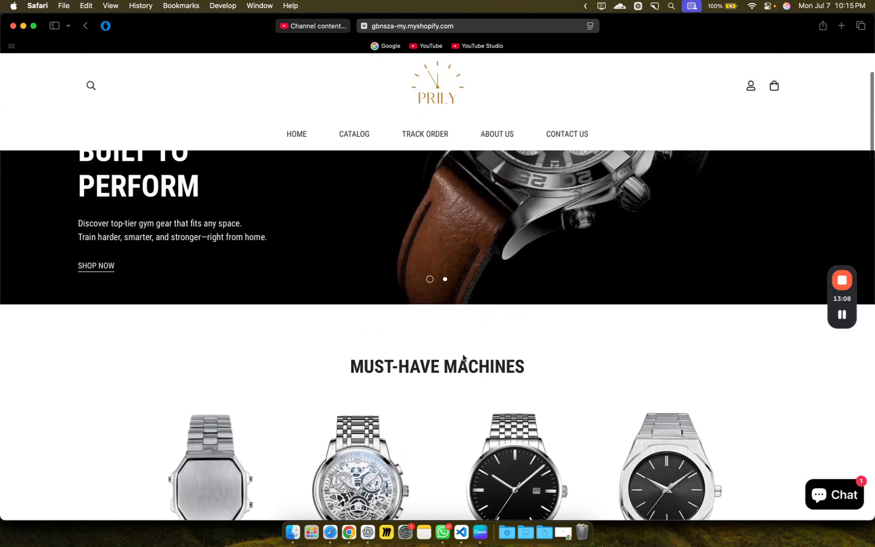
pyautogui.scroll(-8, 629, 237)
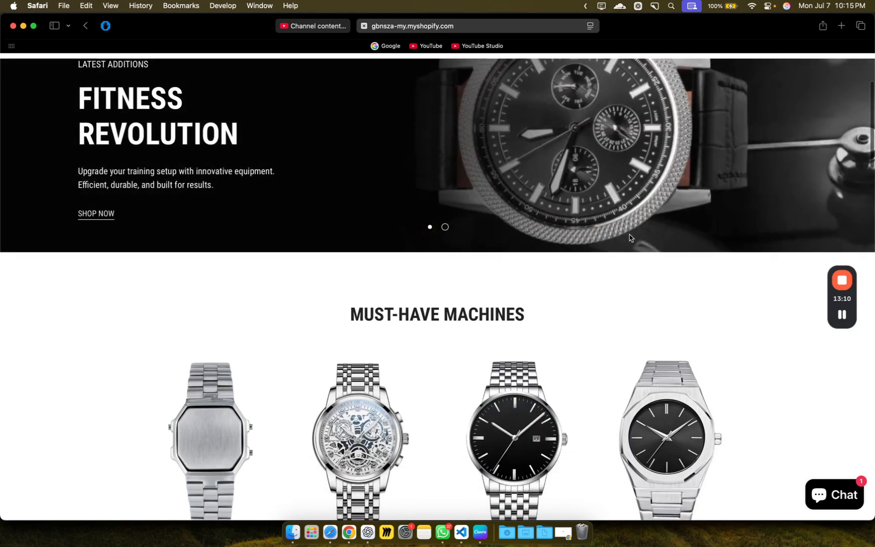
pyautogui.scroll(2, 658, 185)
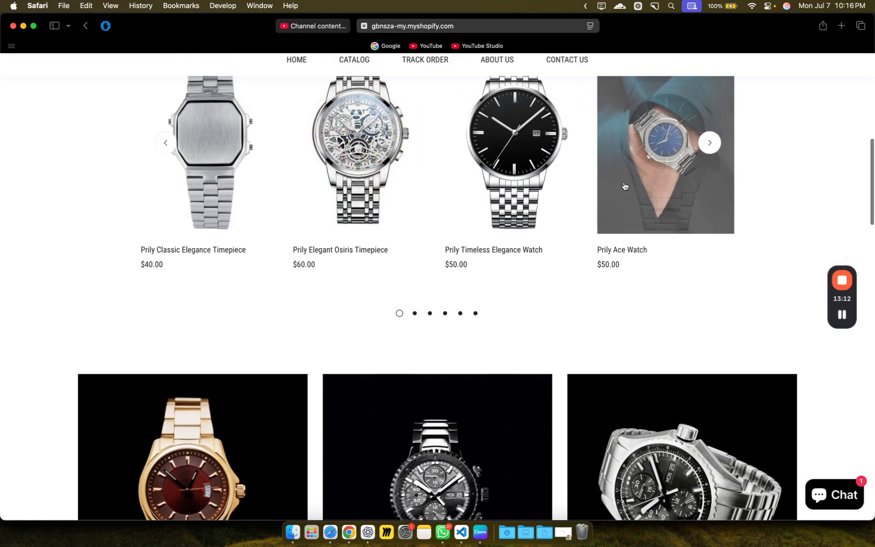
pyautogui.scroll(-12, 297, 253)
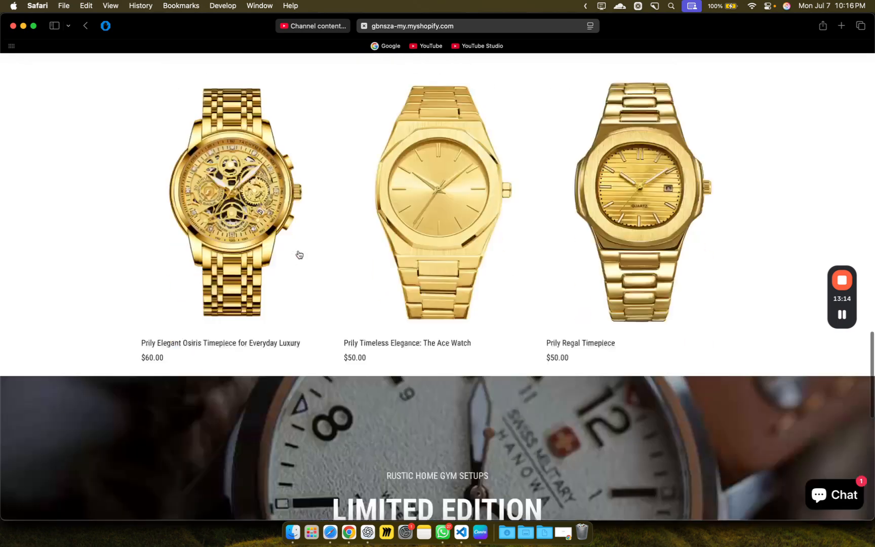
pyautogui.scroll(-8, 264, 380)
pyautogui.scroll(11, 264, 381)
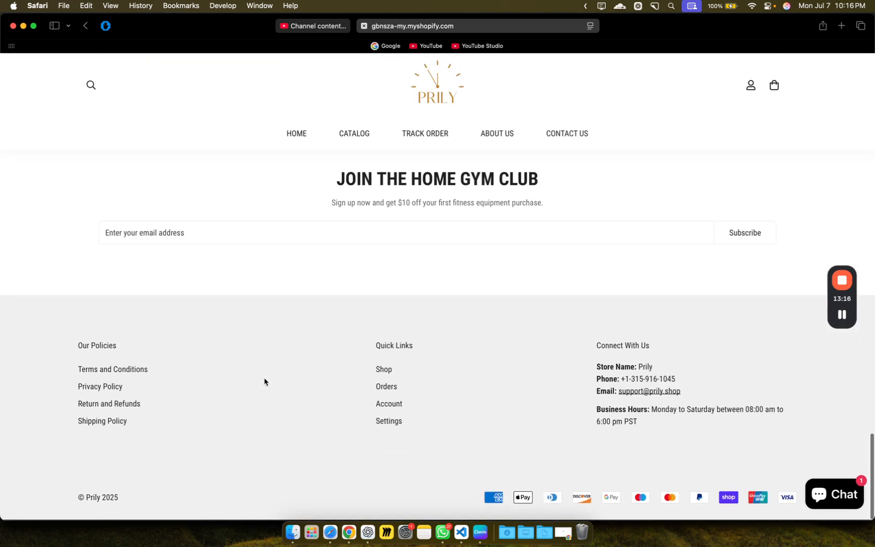
pyautogui.scroll(2, 264, 381)
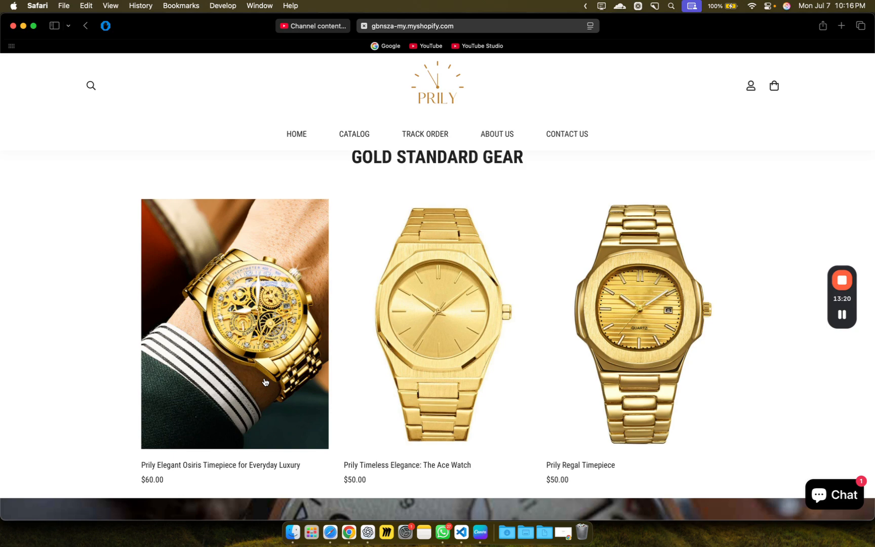
# - Switch to Chrome and leave the code editor for the minimog 5.7.0 theme customizer, viewing the home page
pyautogui.click(348, 532)
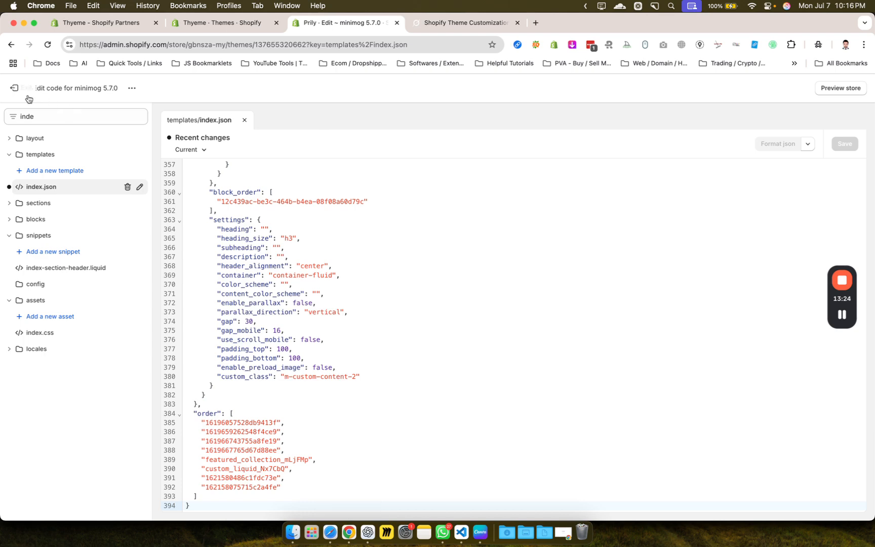
pyautogui.click(14, 88)
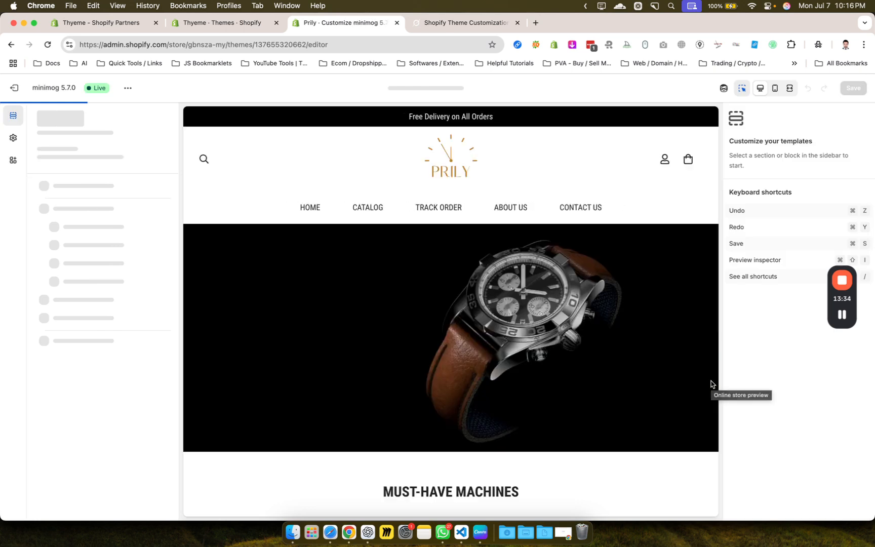
pyautogui.scroll(-5, 509, 391)
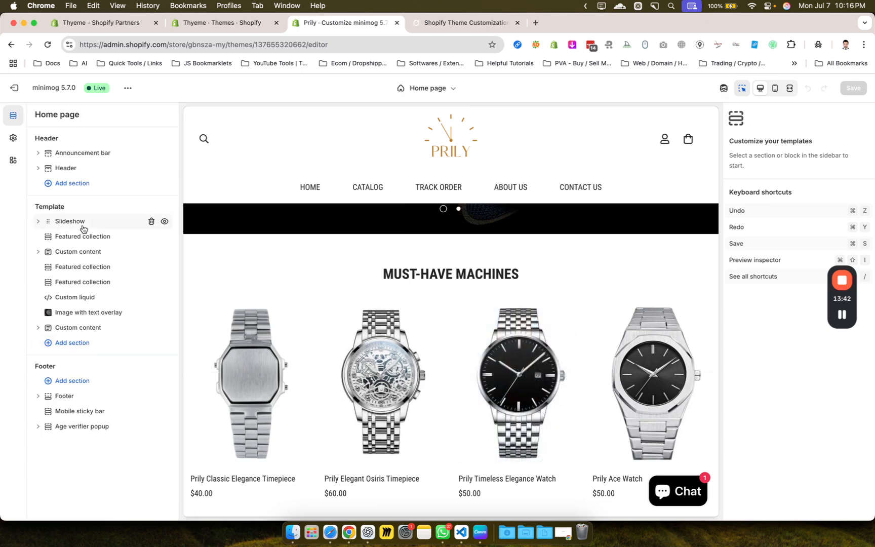
# - Add a Before/after image slider section below the slideshow and a Collage tabs section below the first featured collection
pyautogui.click(103, 228)
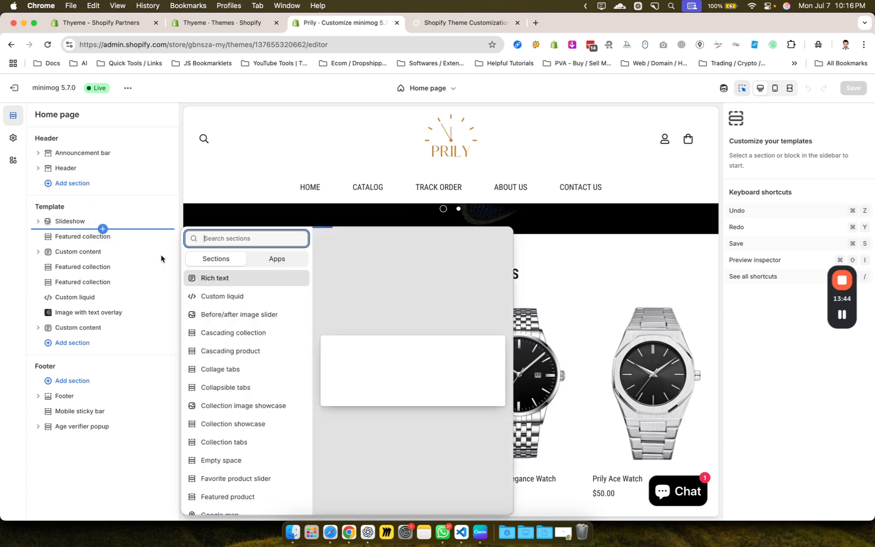
pyautogui.click(258, 316)
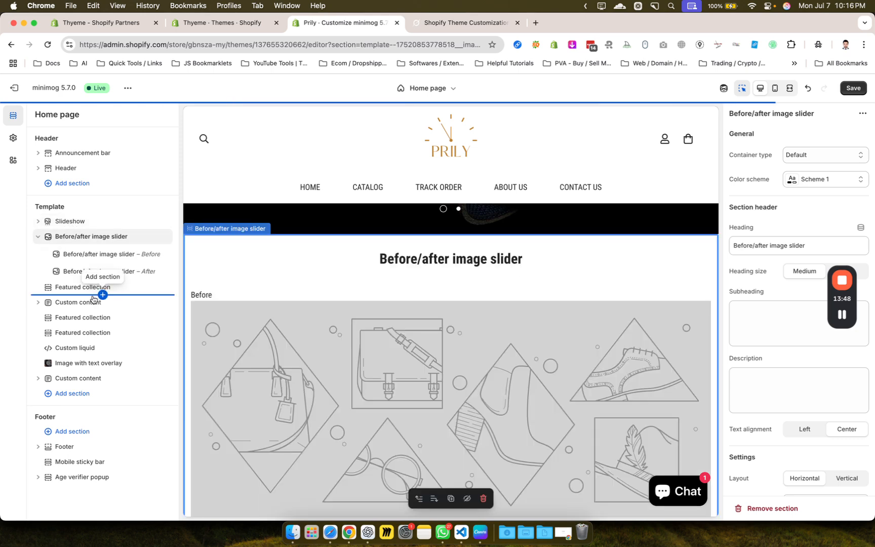
pyautogui.click(103, 295)
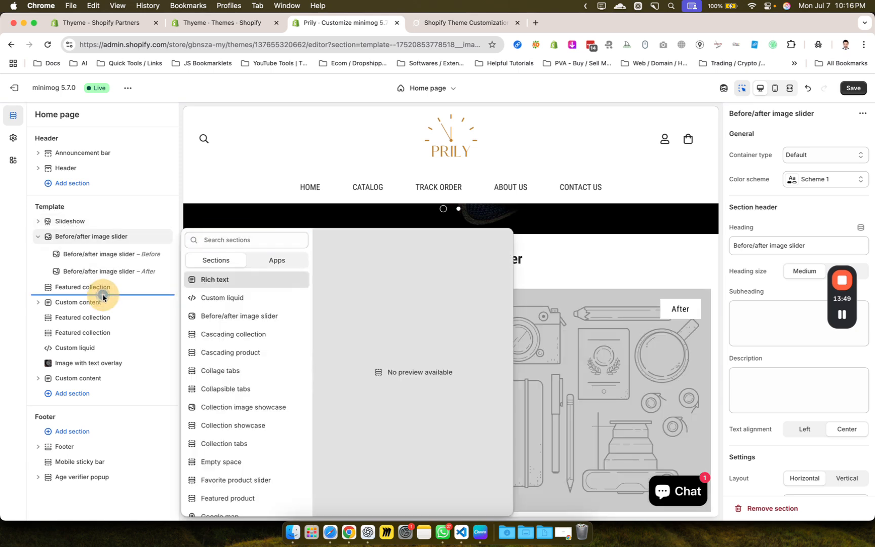
pyautogui.click(247, 372)
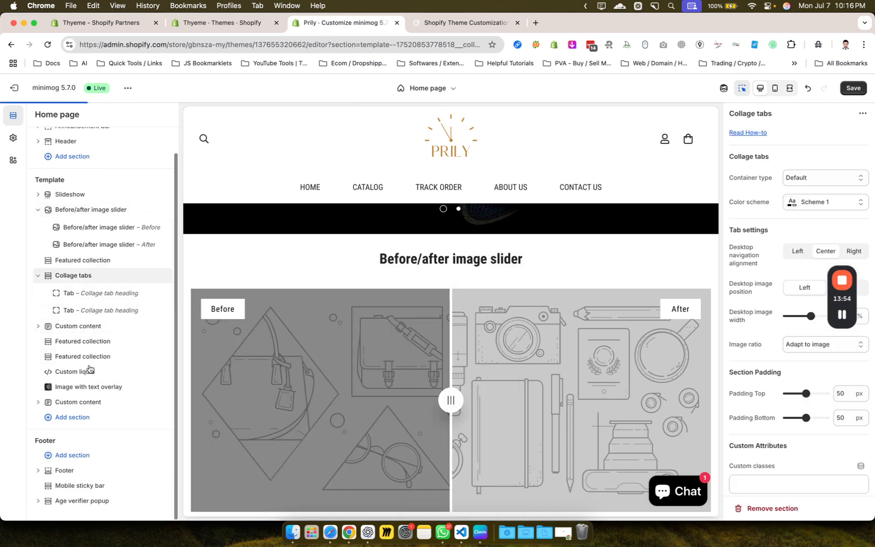
# - Add a Collection tabs section between the two consecutive featured collections below the custom content
pyautogui.click(101, 348)
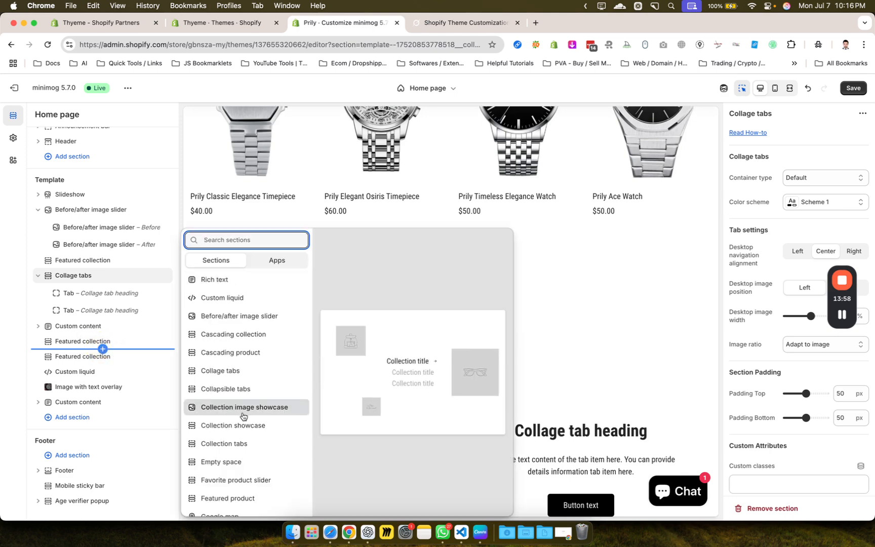
pyautogui.click(238, 443)
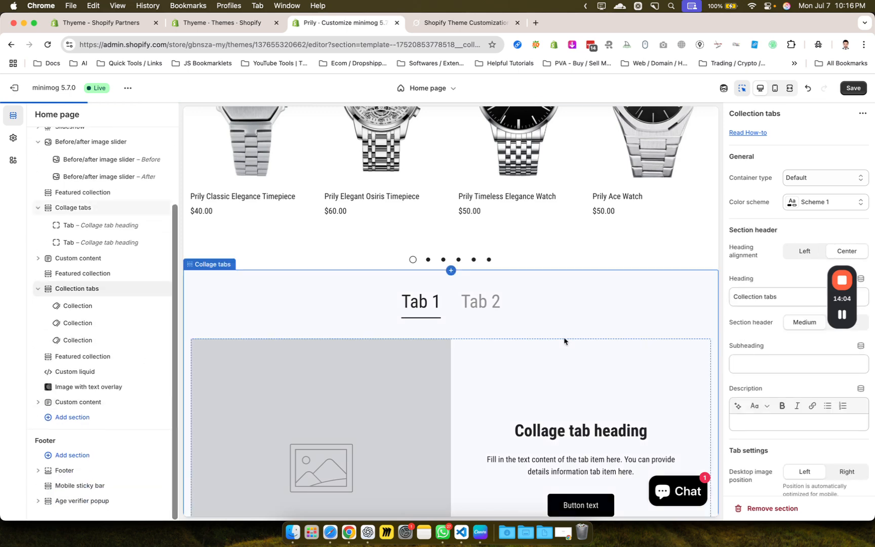
pyautogui.scroll(-10, 564, 341)
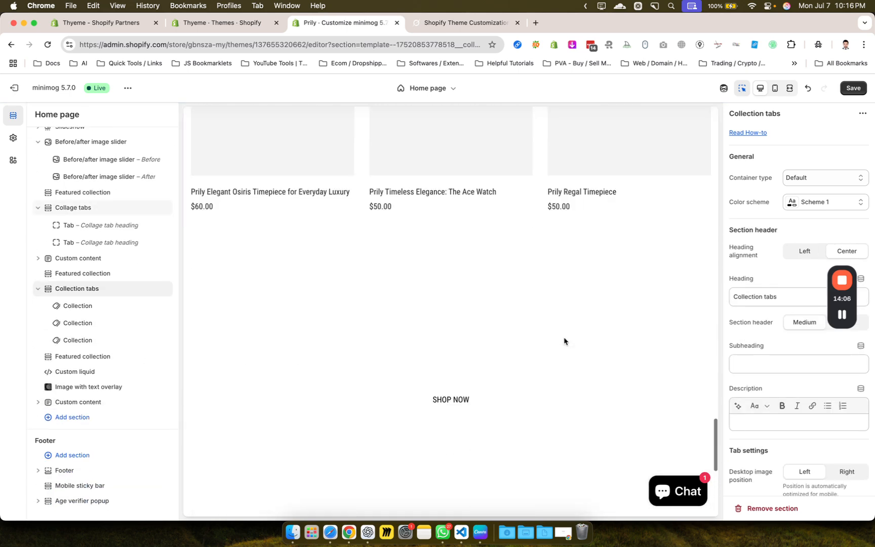
pyautogui.scroll(-3, 564, 341)
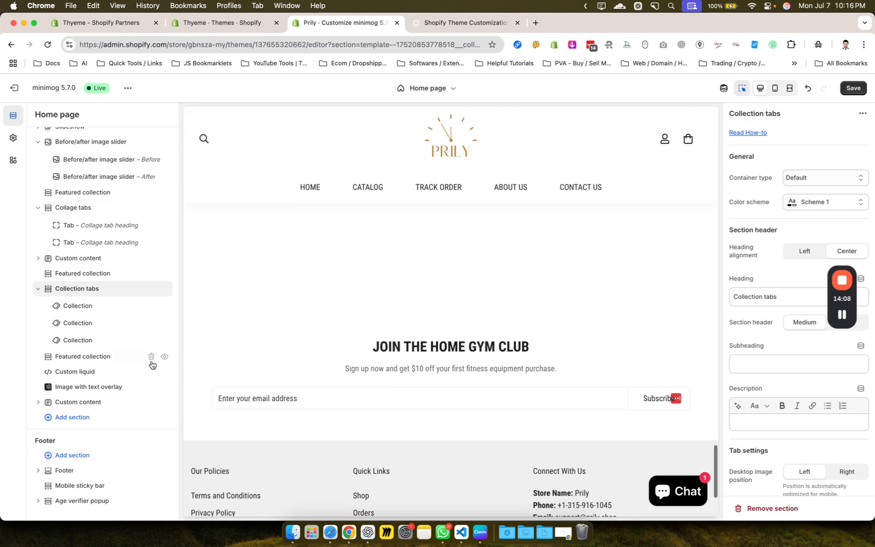
# - Add a Promotion banner section between the image with text overlay and the last custom content, and save the theme
pyautogui.click(102, 395)
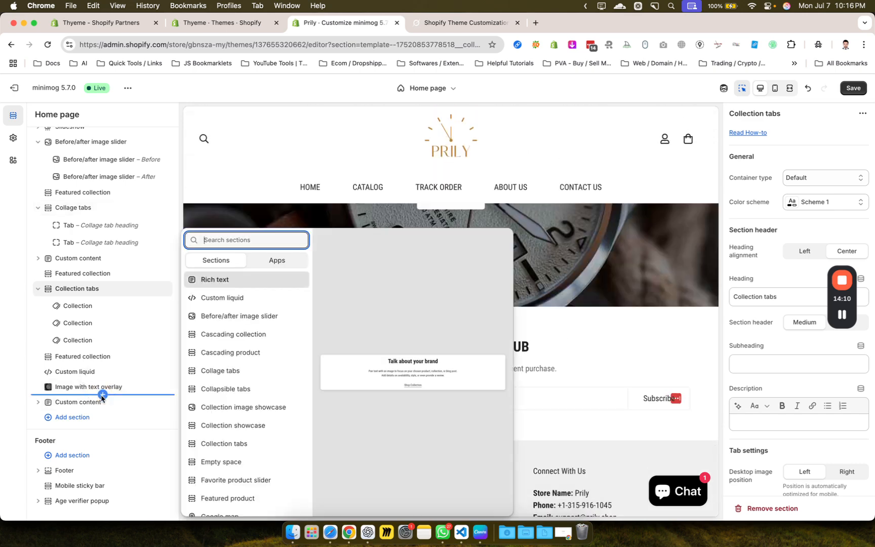
pyautogui.scroll(-3, 235, 469)
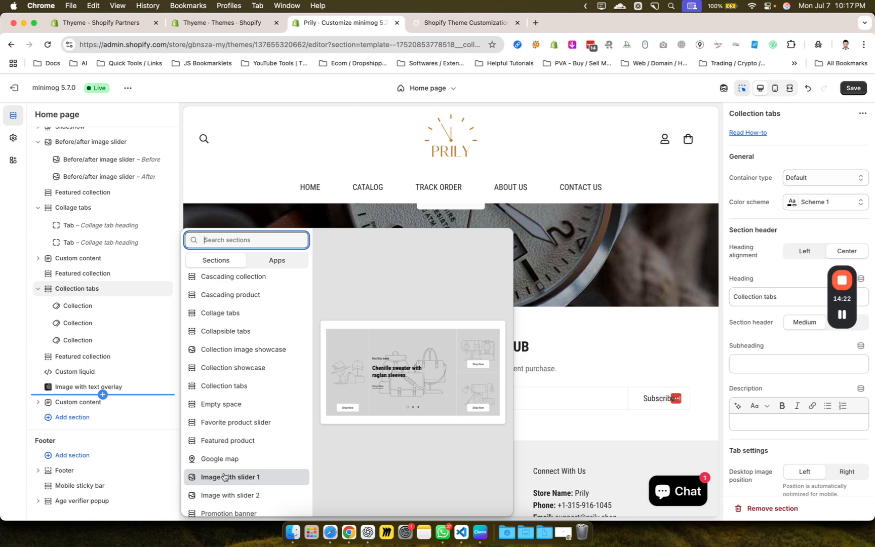
pyautogui.scroll(-2, 224, 476)
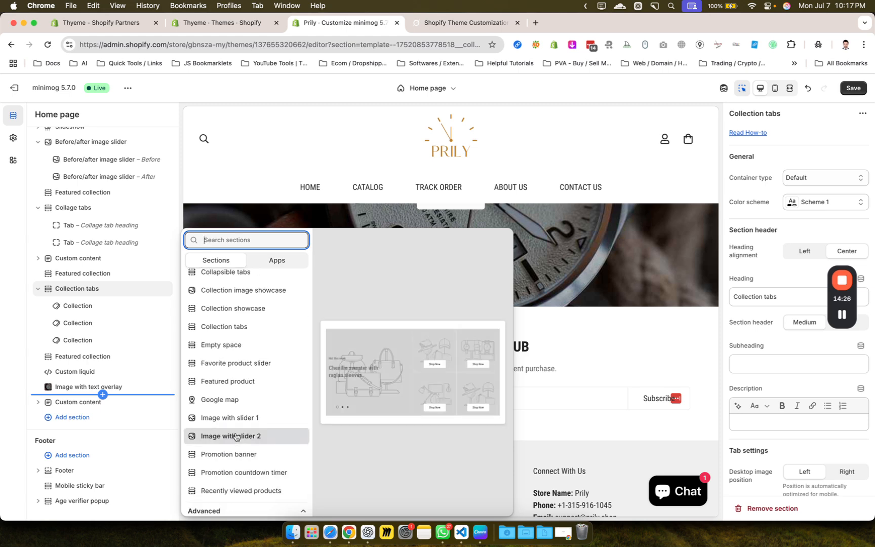
pyautogui.scroll(3, 235, 437)
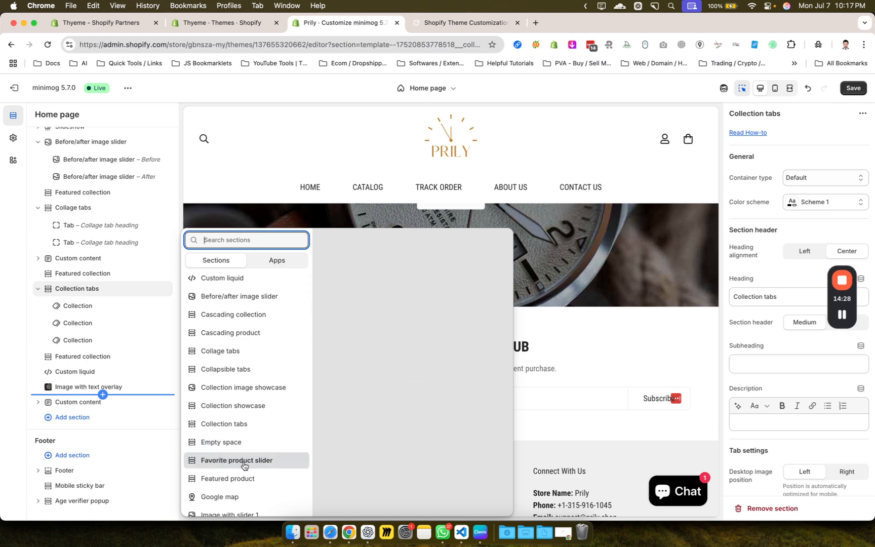
pyautogui.scroll(-2, 242, 463)
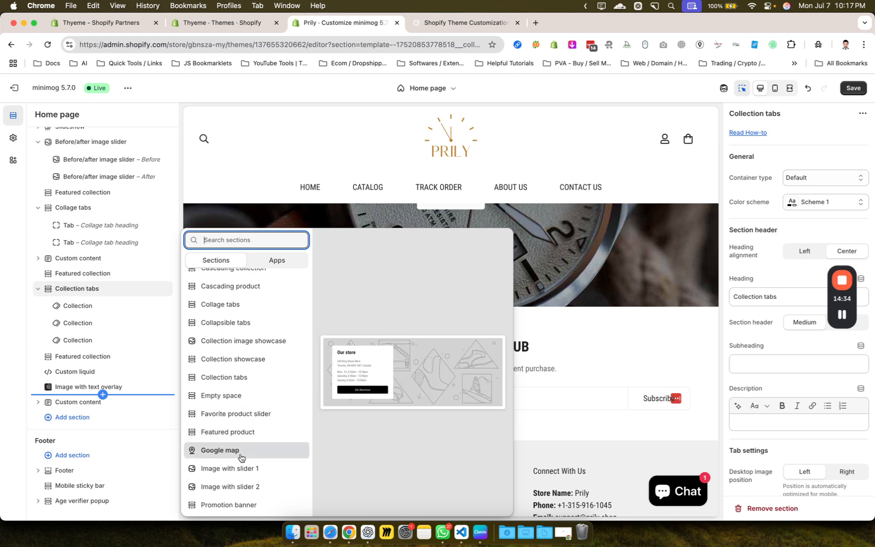
pyautogui.scroll(-2, 241, 459)
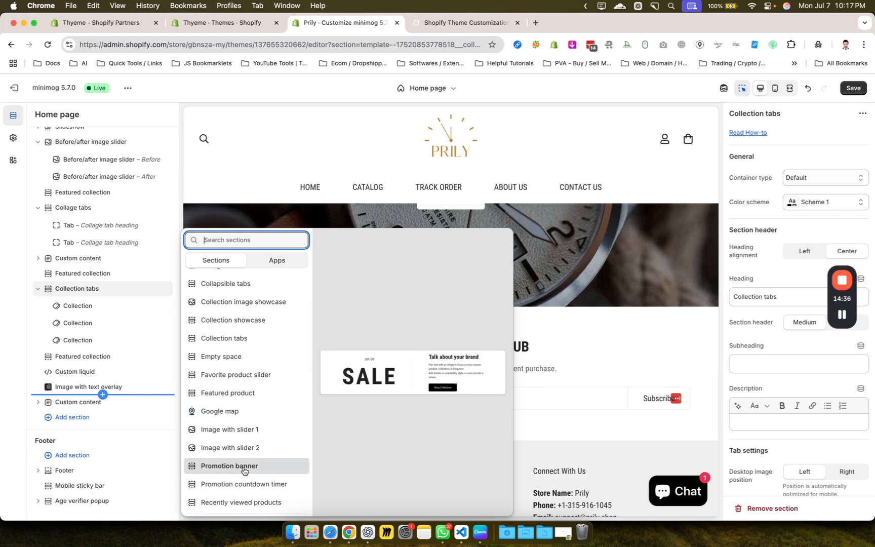
pyautogui.click(243, 467)
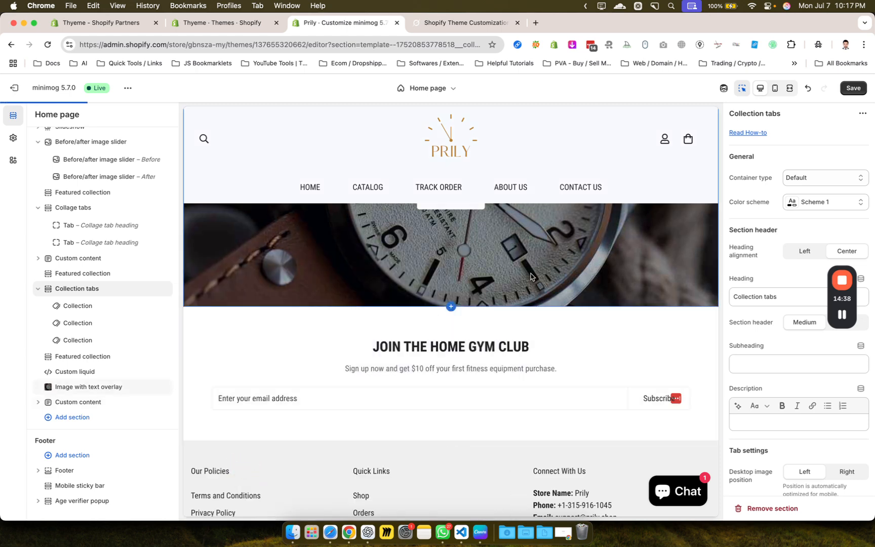
pyautogui.click(858, 89)
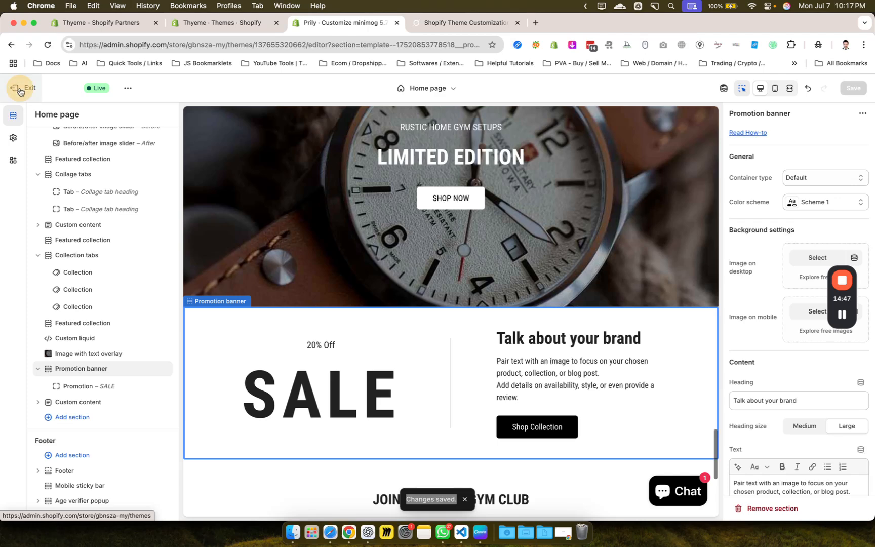
# - Exit the customizer, switch to Safari, and examine the newly added sections on the Prily home page down to the footer
pyautogui.click(20, 88)
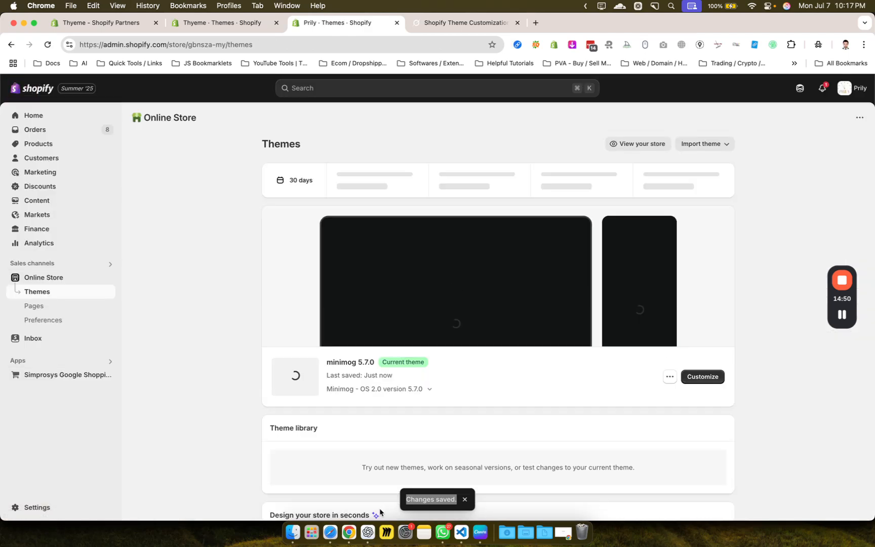
pyautogui.click(330, 532)
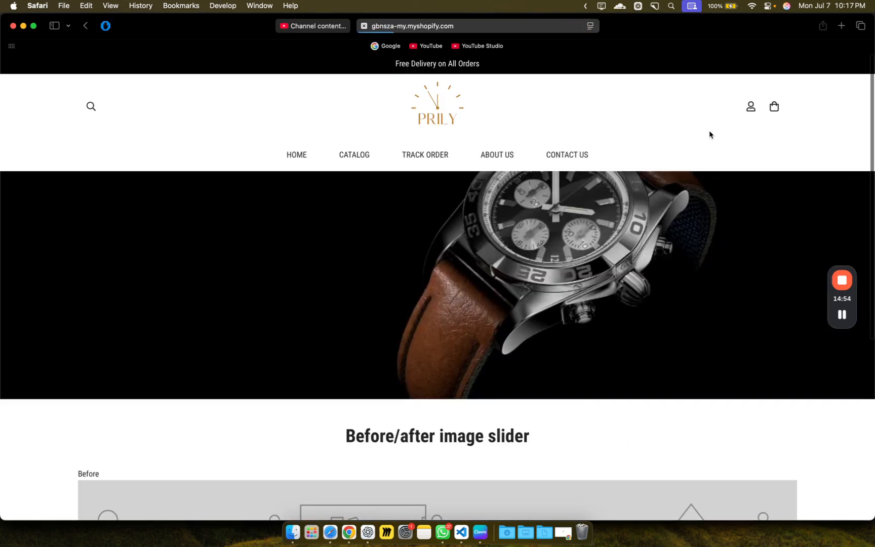
pyautogui.scroll(-5, 709, 135)
pyautogui.scroll(-5, 532, 284)
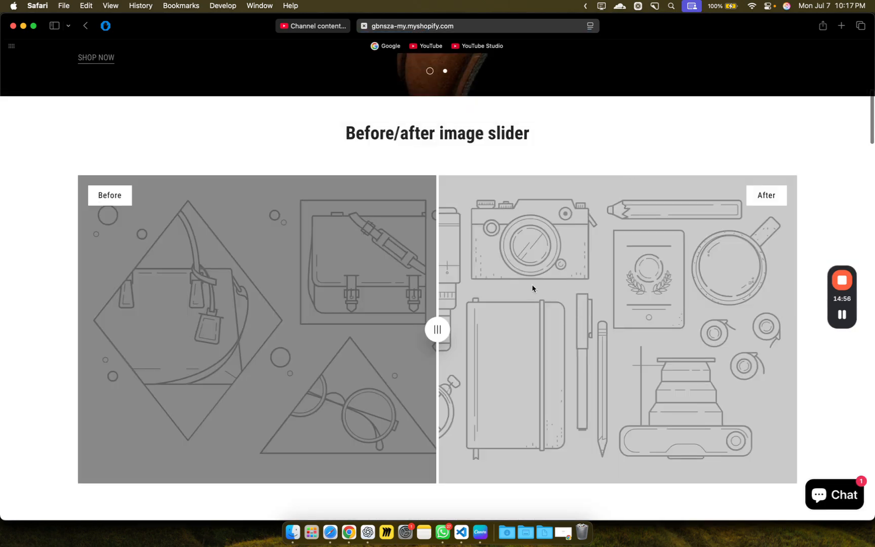
pyautogui.scroll(10, 532, 289)
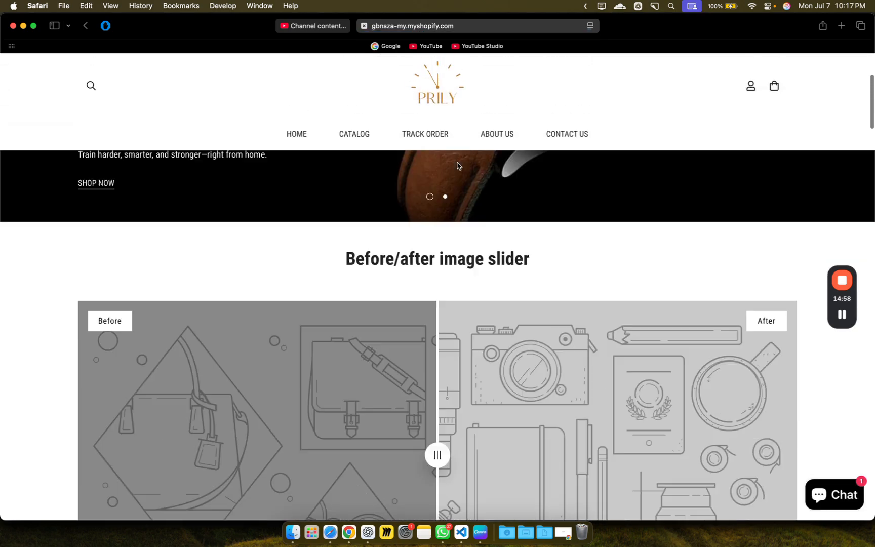
pyautogui.scroll(-10, 464, 438)
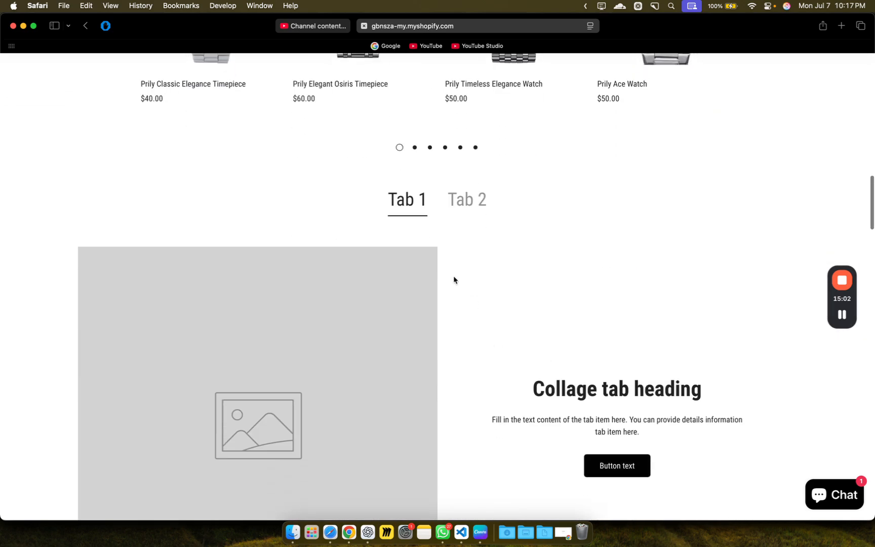
pyautogui.scroll(-10, 615, 408)
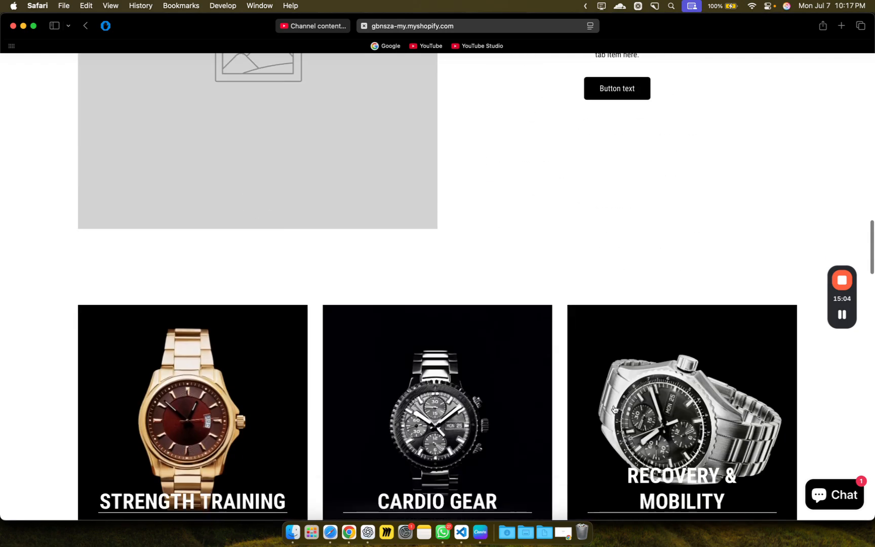
pyautogui.scroll(-5, 614, 409)
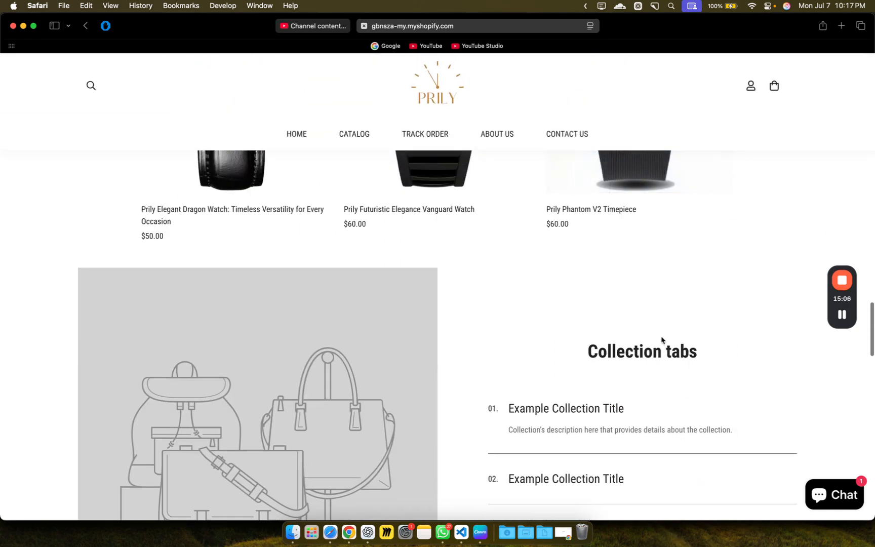
pyautogui.scroll(-10, 576, 419)
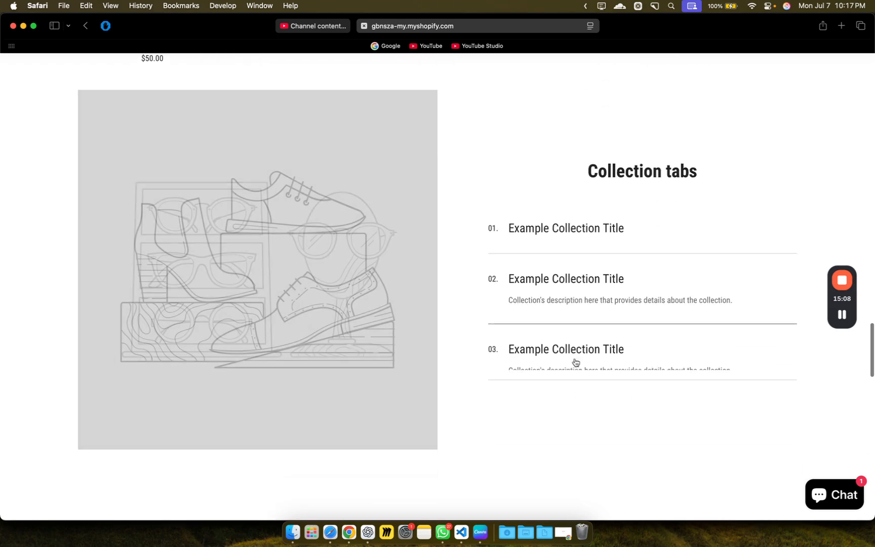
pyautogui.scroll(-10, 575, 367)
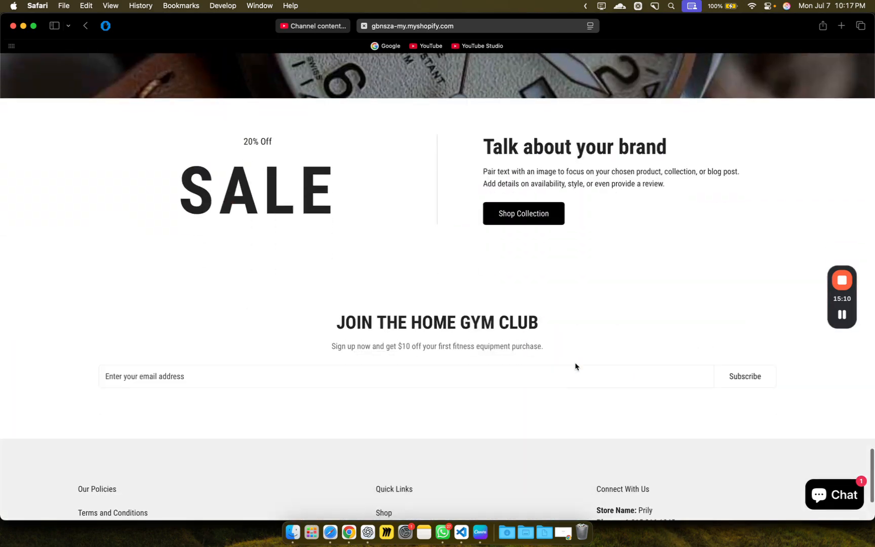
pyautogui.scroll(-3, 618, 308)
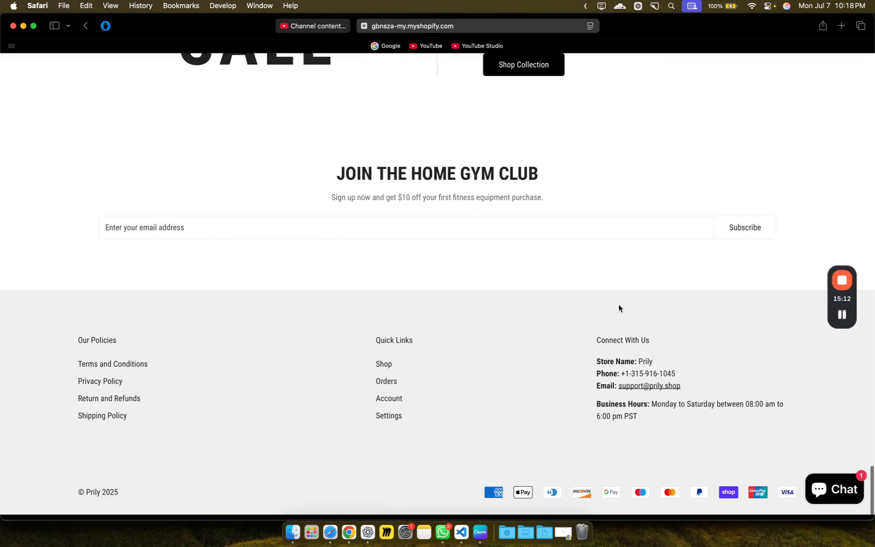
# - Review the home page again, comparing the added sections' placeholder content with the rewritten slideshow and collection texts
pyautogui.scroll(15, 619, 308)
pyautogui.scroll(-5, 618, 308)
pyautogui.scroll(-5, 619, 308)
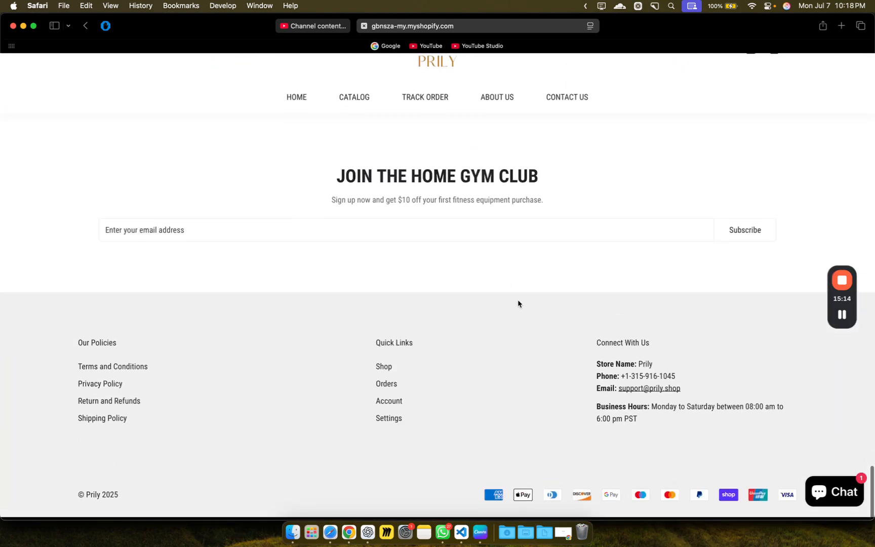
pyautogui.scroll(15, 518, 302)
pyautogui.scroll(15, 504, 280)
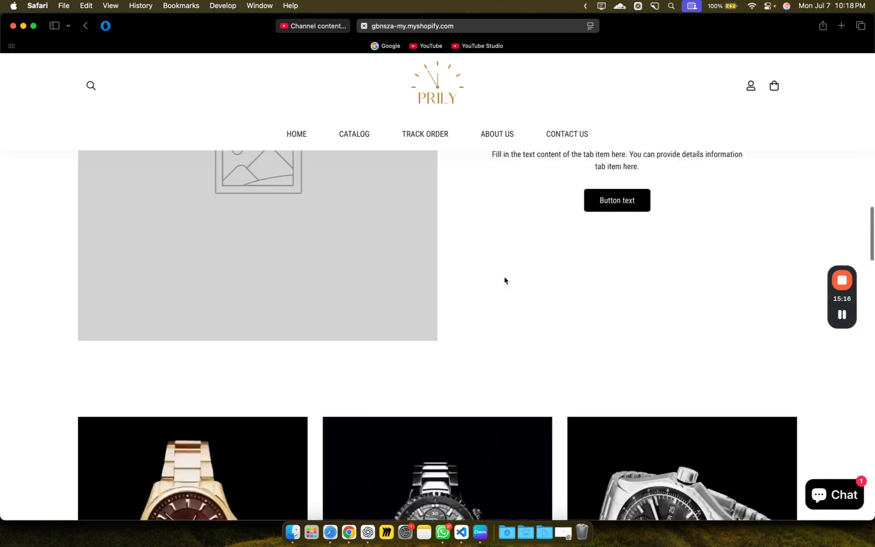
pyautogui.scroll(-8, 505, 280)
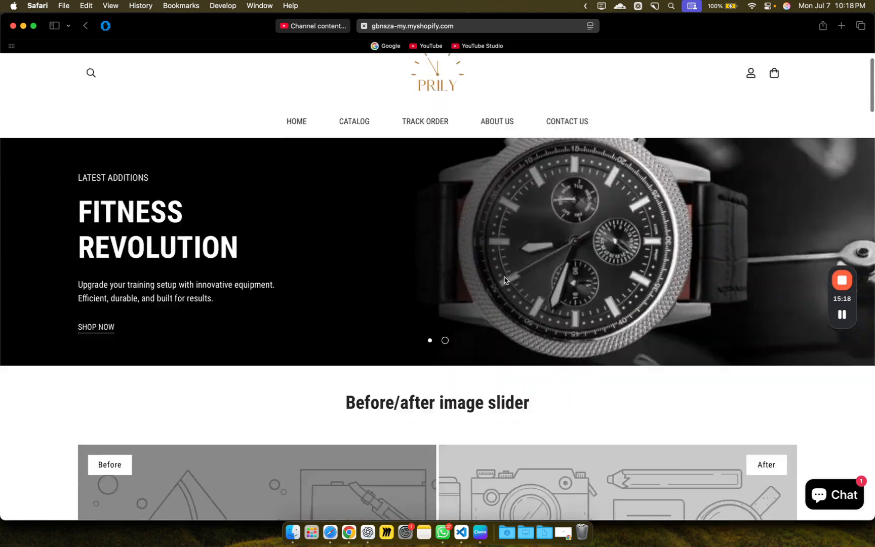
pyautogui.scroll(3, 504, 280)
pyautogui.scroll(-3, 504, 280)
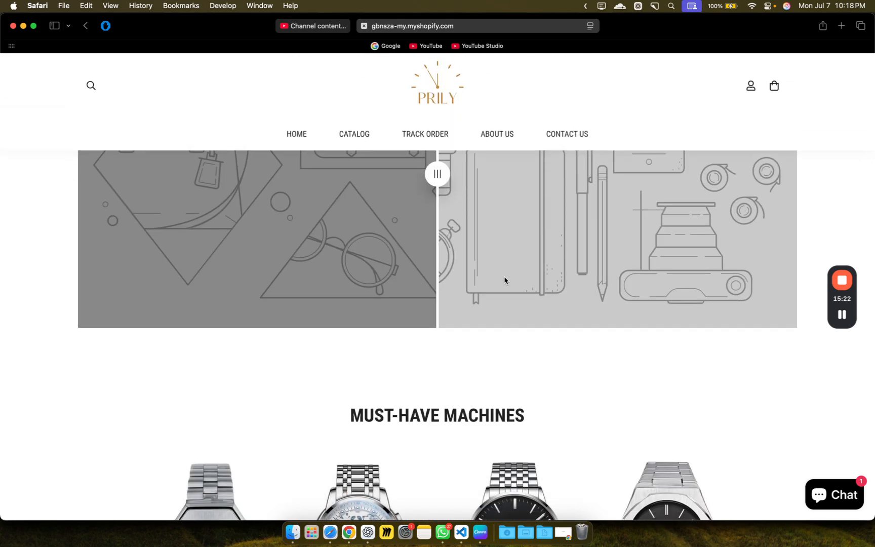
pyautogui.scroll(-12, 501, 283)
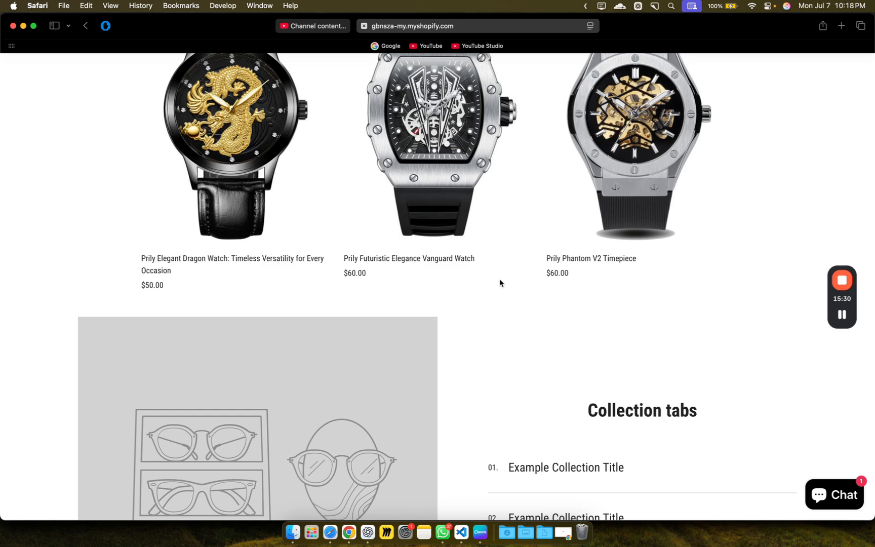
# - Switch to Chrome, open the minimog 5.7.0 theme customizer and load the Default product template
pyautogui.click(349, 531)
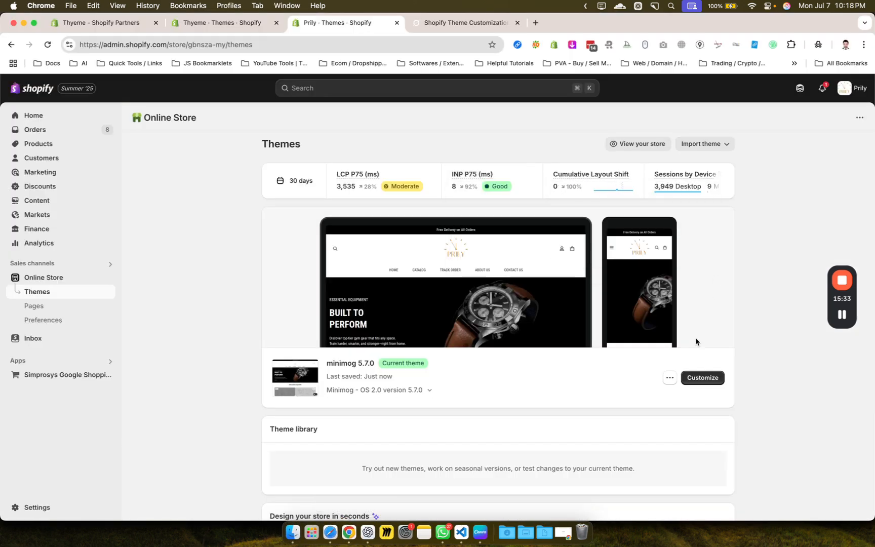
pyautogui.click(705, 381)
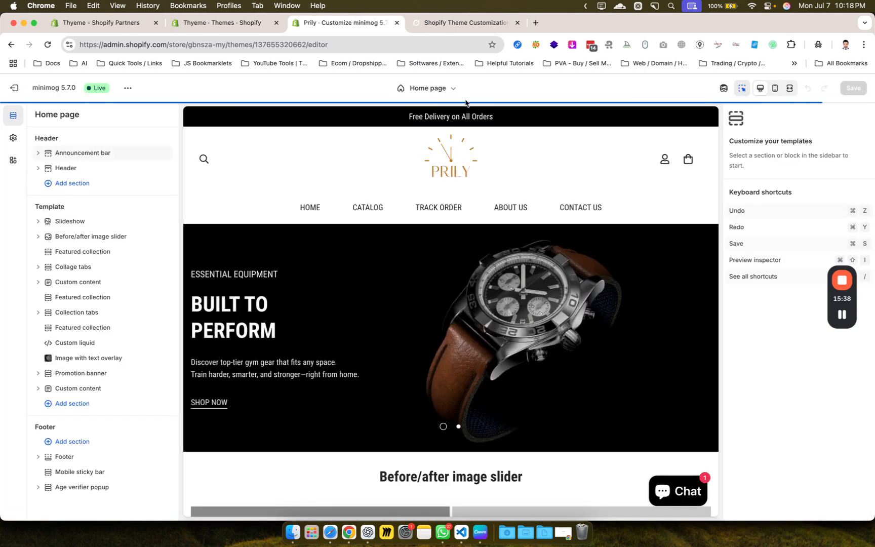
pyautogui.click(445, 89)
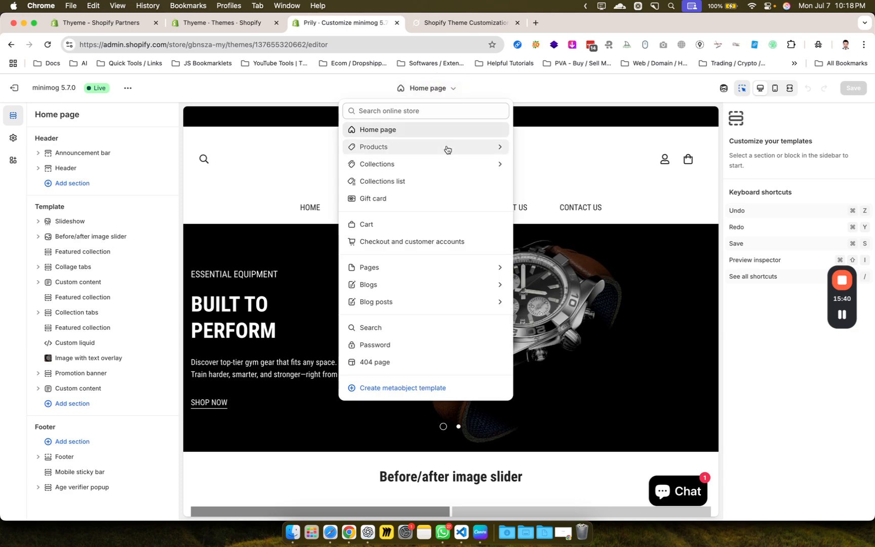
pyautogui.click(446, 146)
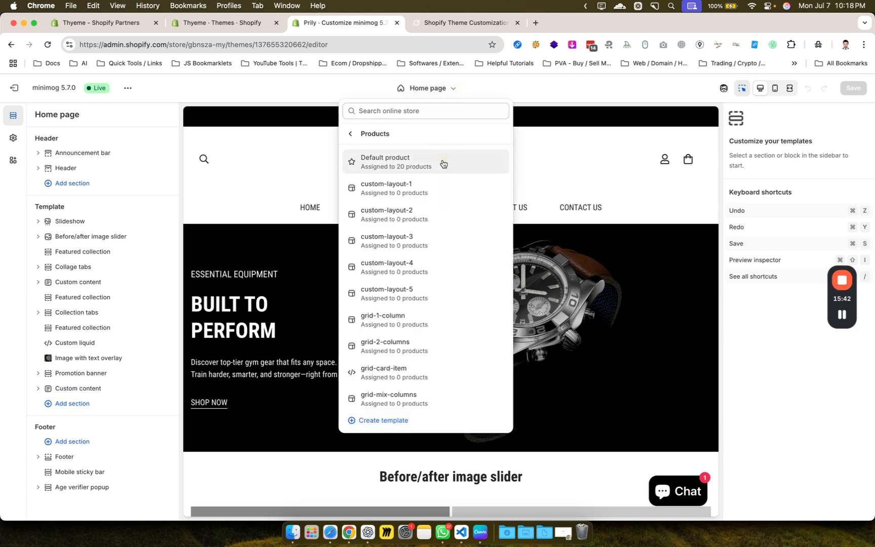
pyautogui.click(443, 163)
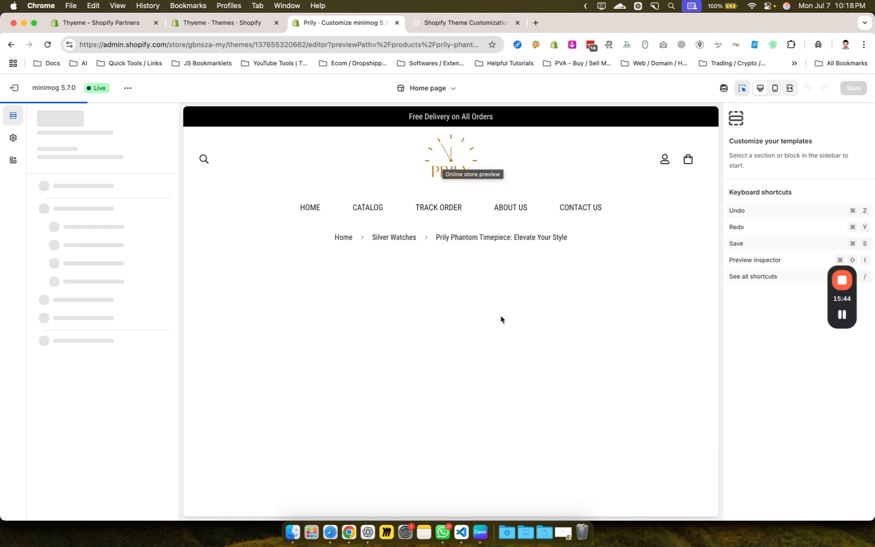
pyautogui.scroll(-10, 501, 319)
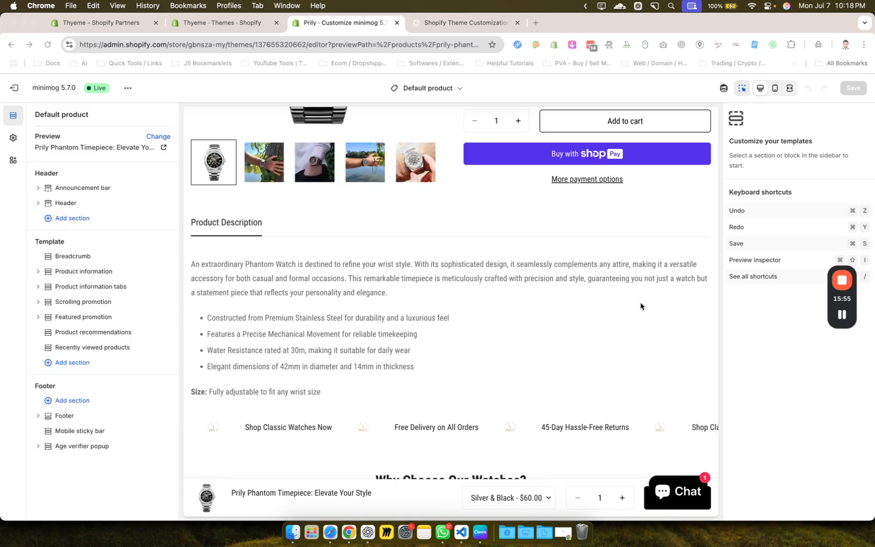
# - Add a Collage tabs section below Product information and a Collapsible tabs section below Product information tabs
pyautogui.click(69, 274)
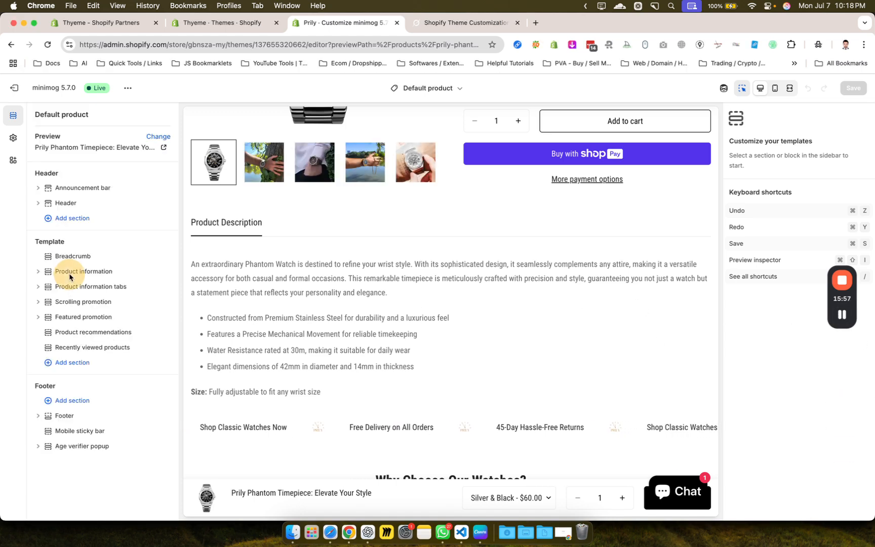
pyautogui.click(94, 280)
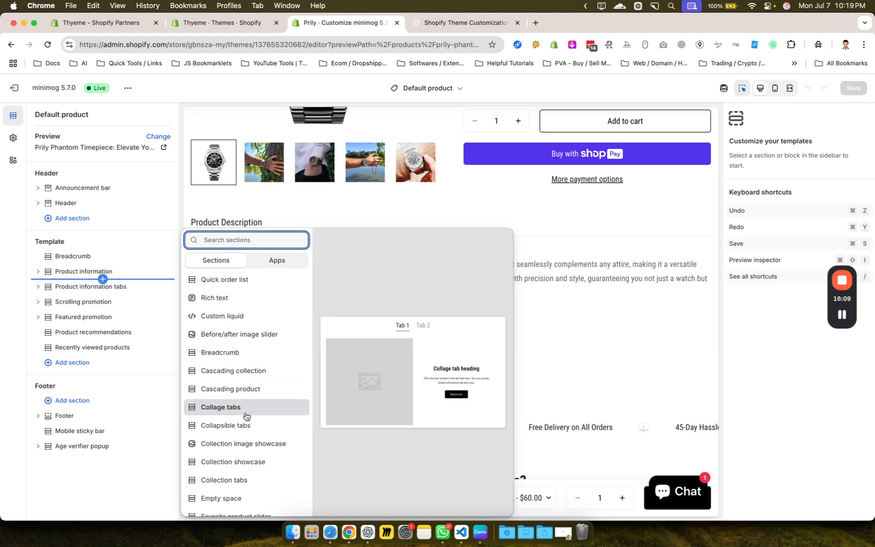
pyautogui.click(223, 407)
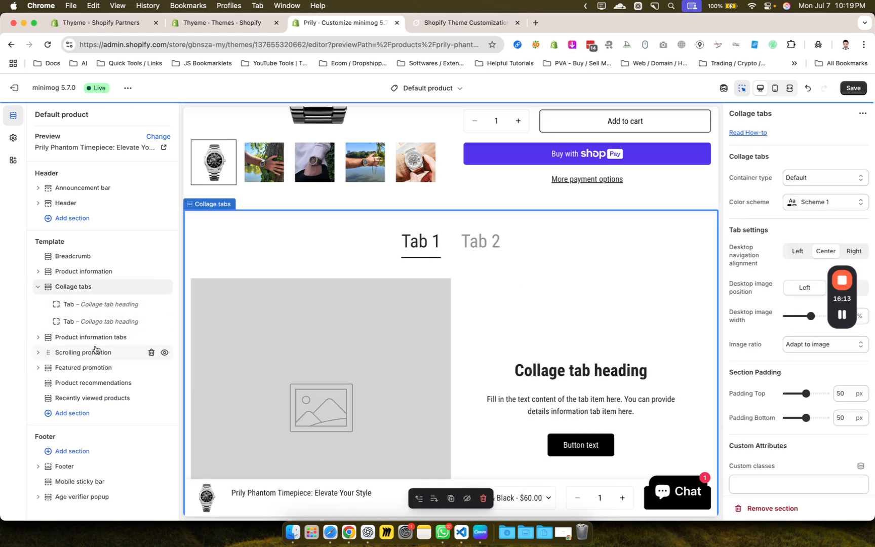
pyautogui.click(102, 345)
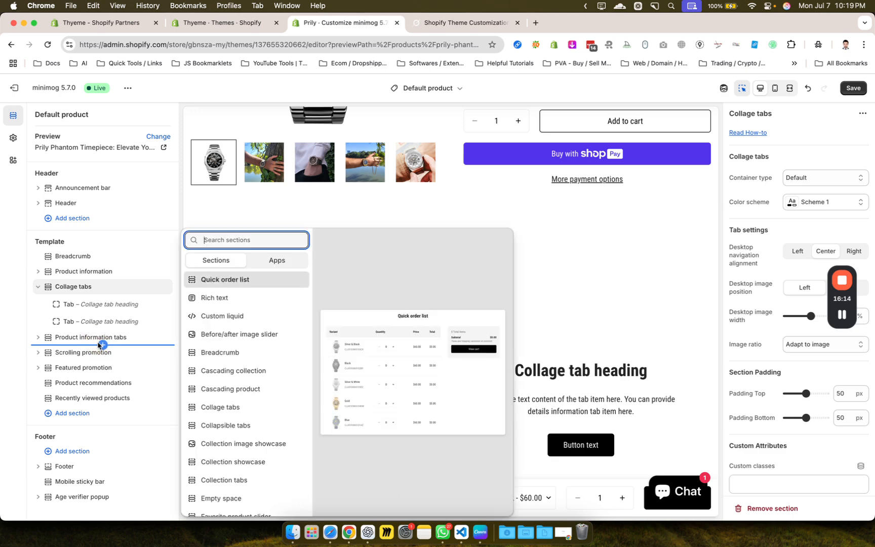
pyautogui.click(251, 431)
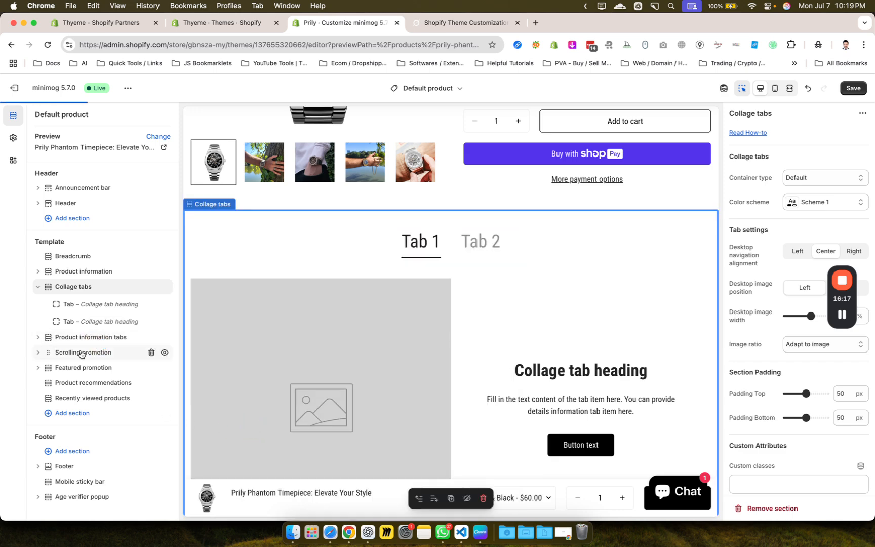
# - Add a Favorite product slider section between the Scrolling promotion and Featured promotion sections
pyautogui.click(91, 364)
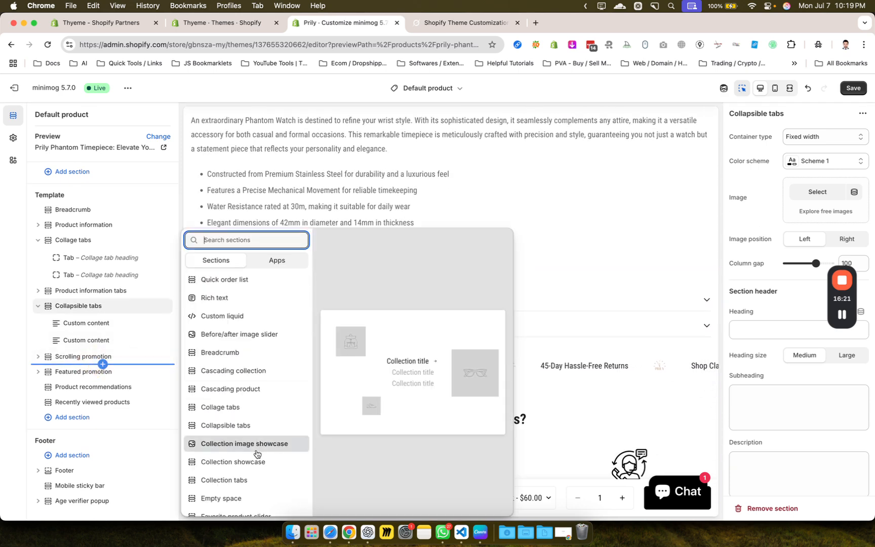
pyautogui.scroll(-1, 257, 454)
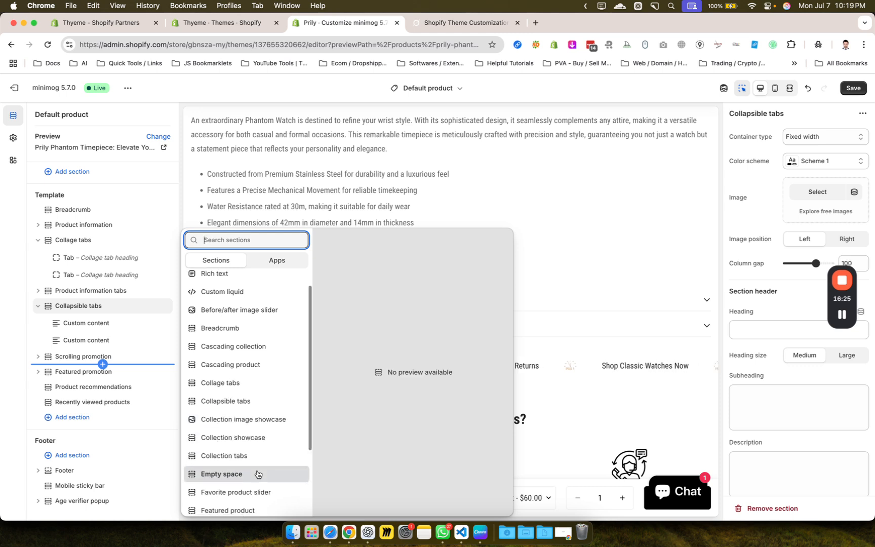
pyautogui.scroll(-2, 260, 469)
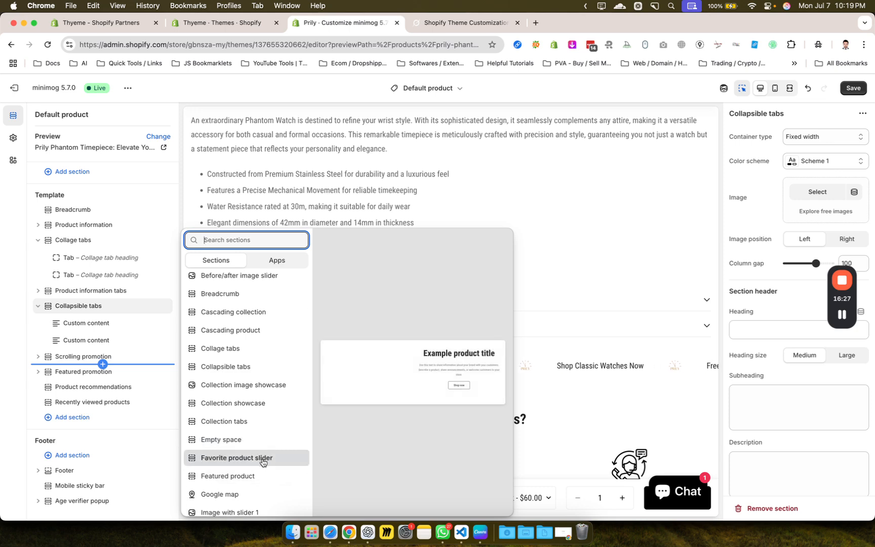
pyautogui.click(262, 459)
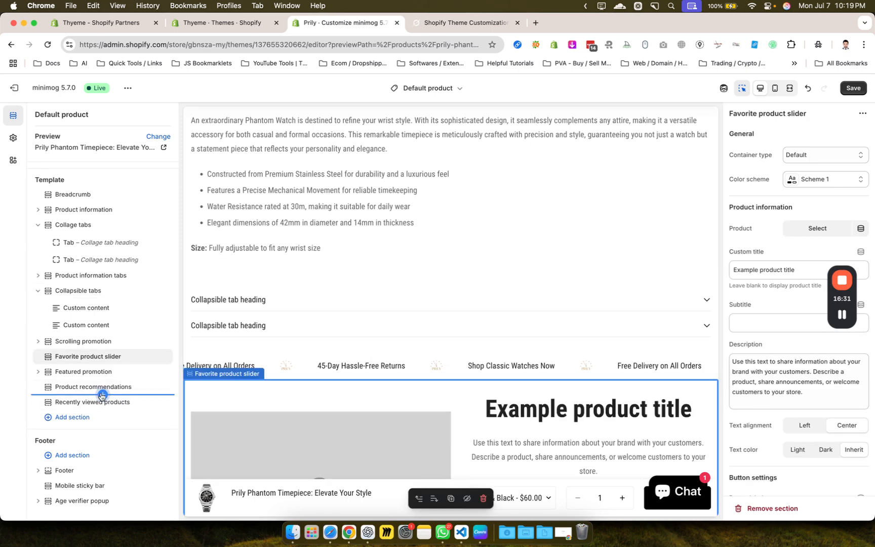
# - Add a Promotion countdown timer section between Product recommendations and Recently viewed products
pyautogui.click(102, 395)
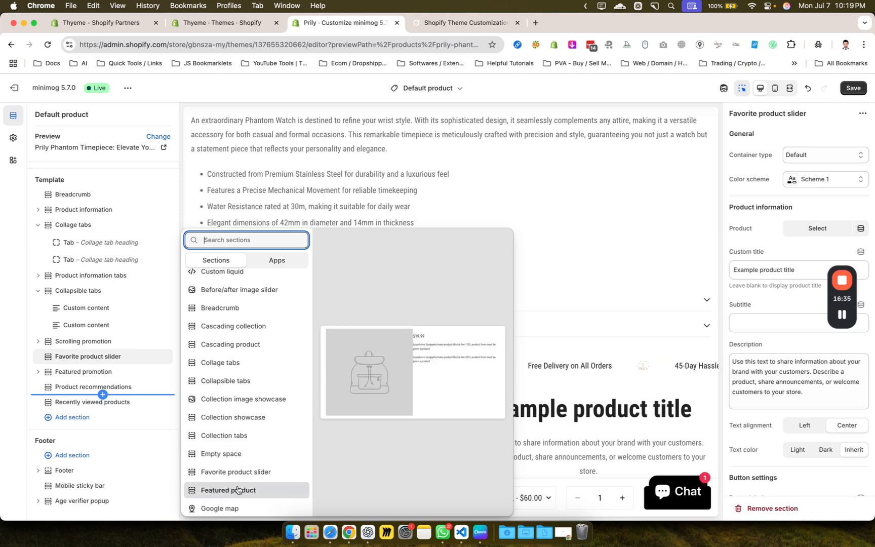
pyautogui.scroll(-1, 238, 486)
pyautogui.scroll(-2, 238, 486)
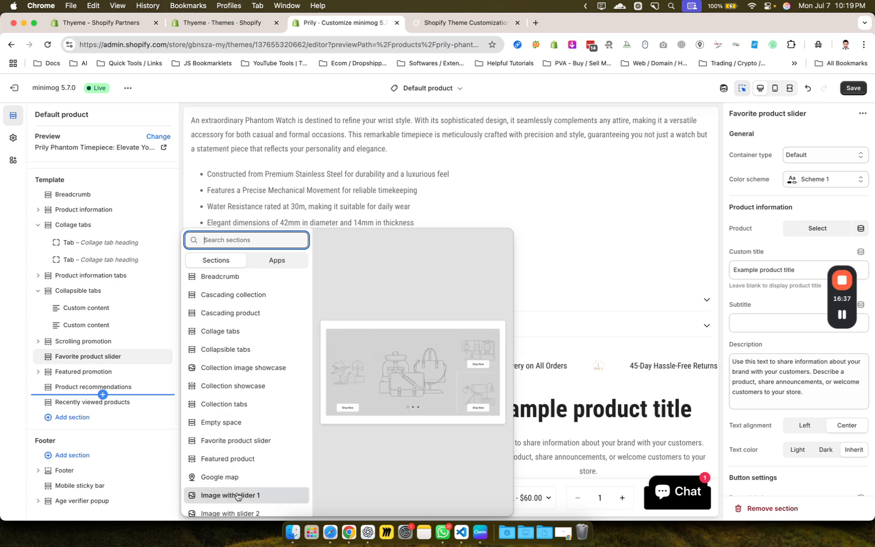
pyautogui.scroll(-3, 237, 496)
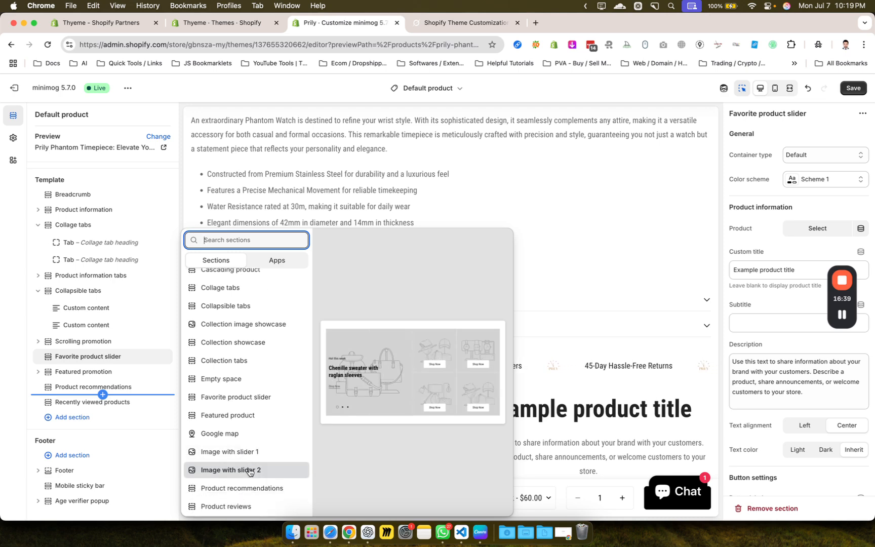
pyautogui.scroll(-2, 248, 493)
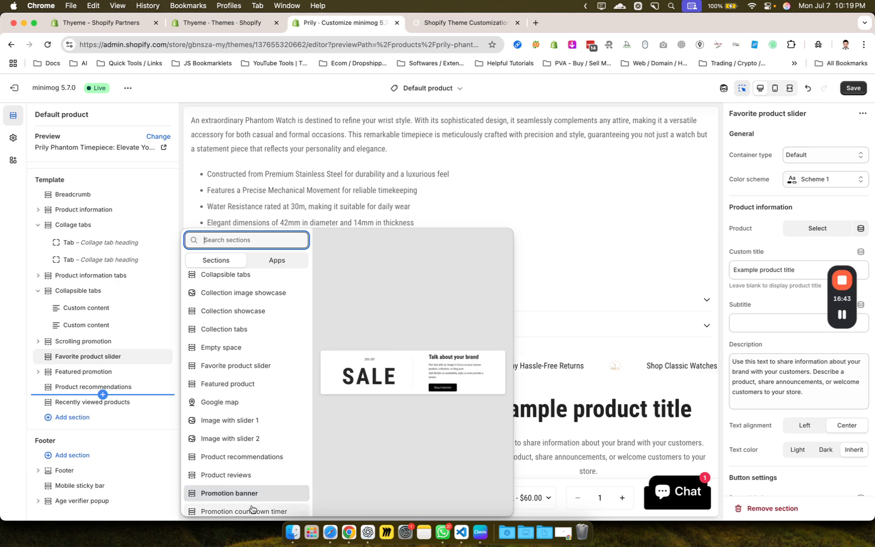
pyautogui.scroll(-1, 252, 509)
pyautogui.click(251, 509)
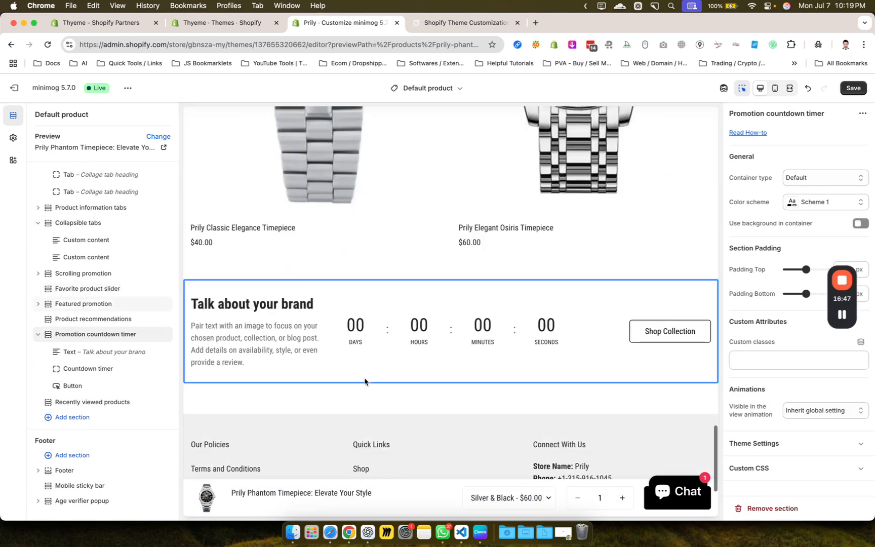
# - Review the added sections in the product page preview and save the template
pyautogui.scroll(4, 365, 381)
pyautogui.scroll(13, 365, 381)
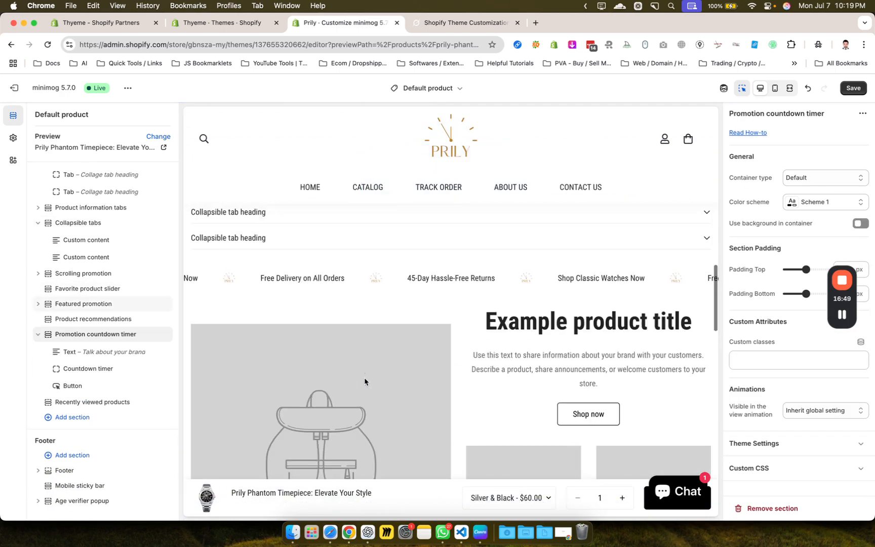
pyautogui.scroll(-7, 365, 382)
pyautogui.scroll(-15, 364, 381)
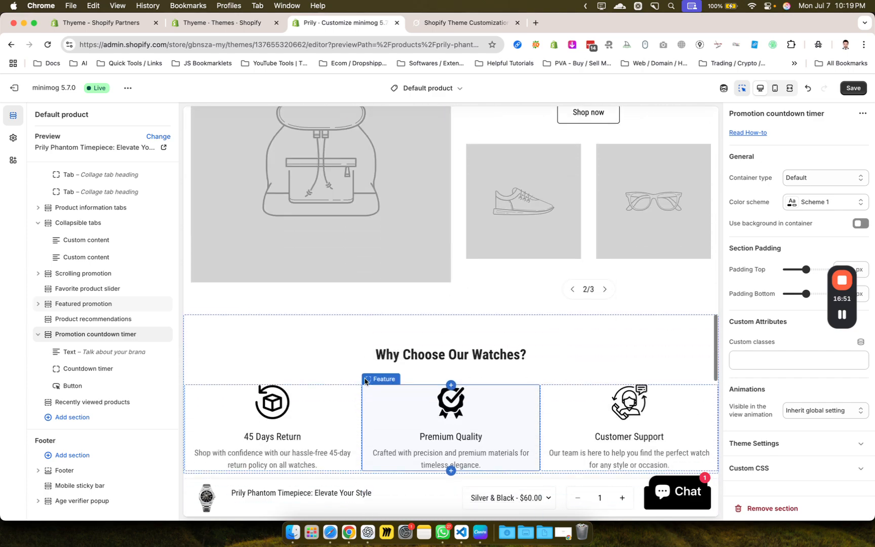
pyautogui.scroll(-2, 365, 381)
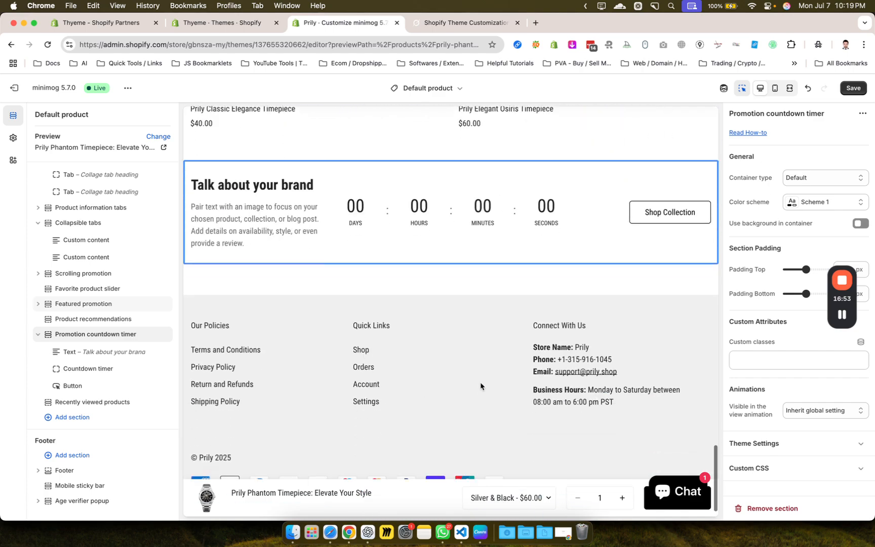
pyautogui.scroll(15, 346, 212)
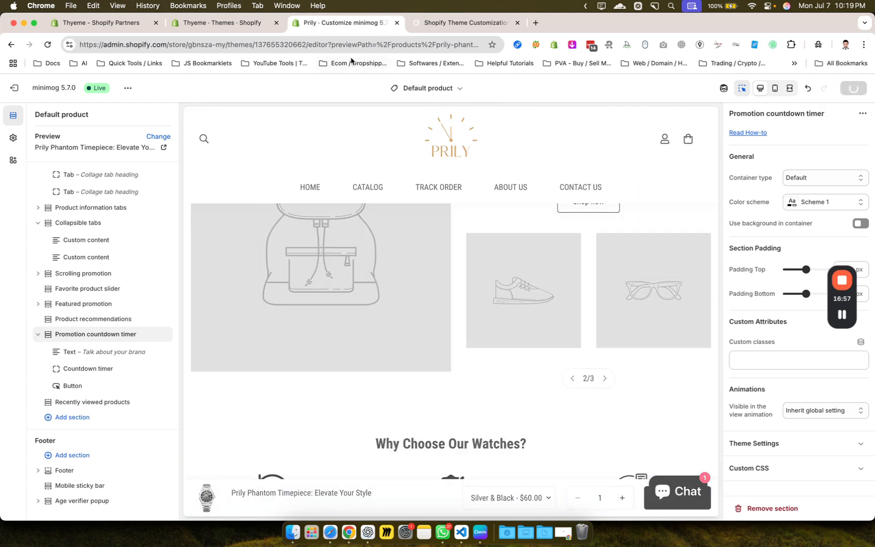
pyautogui.click(235, 25)
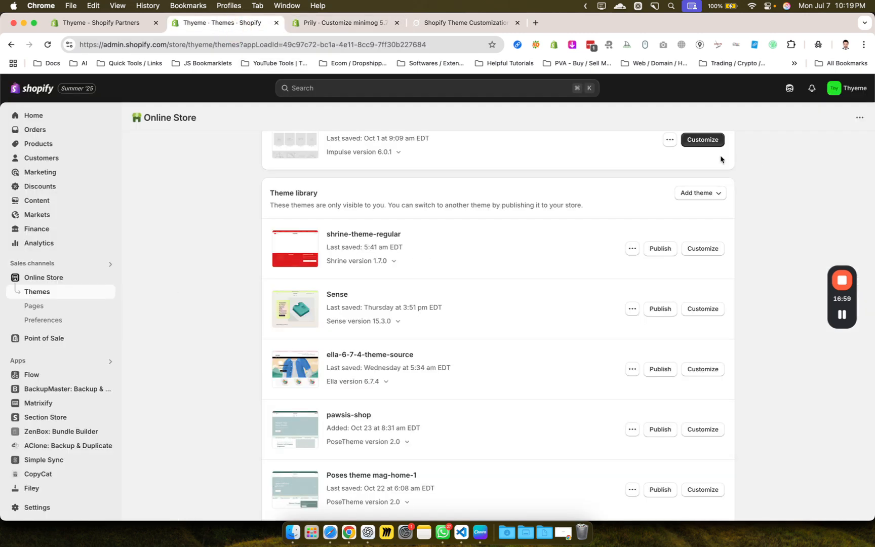
pyautogui.scroll(5, 620, 148)
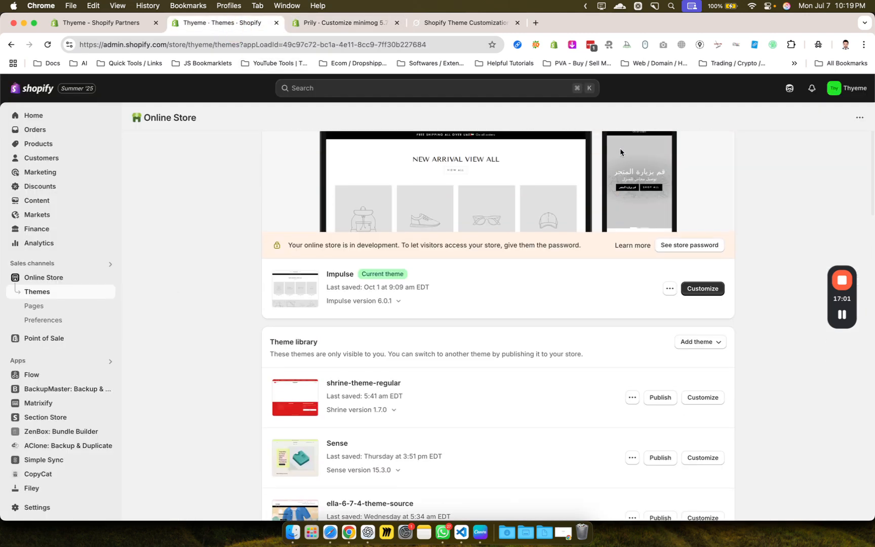
pyautogui.click(328, 23)
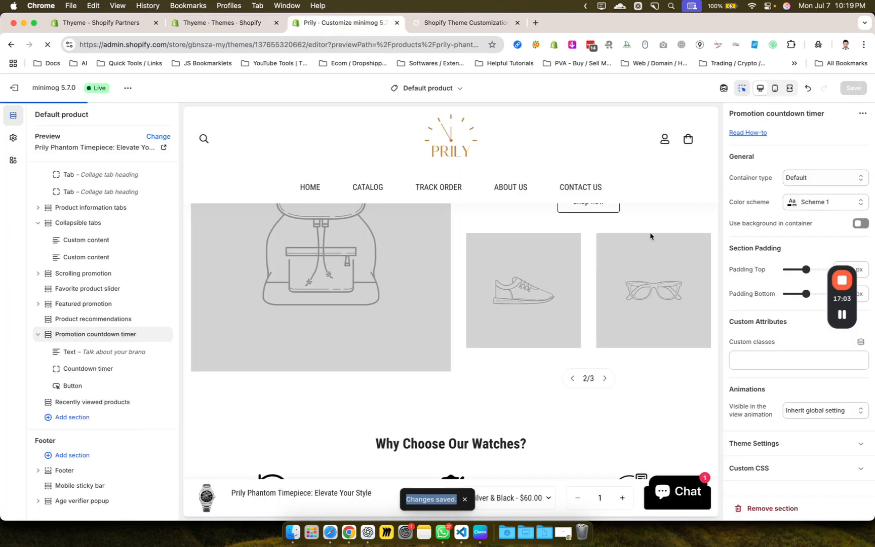
# - Exit the customizer and open the code editor for the minimog 5.7.0 theme
pyautogui.click(15, 88)
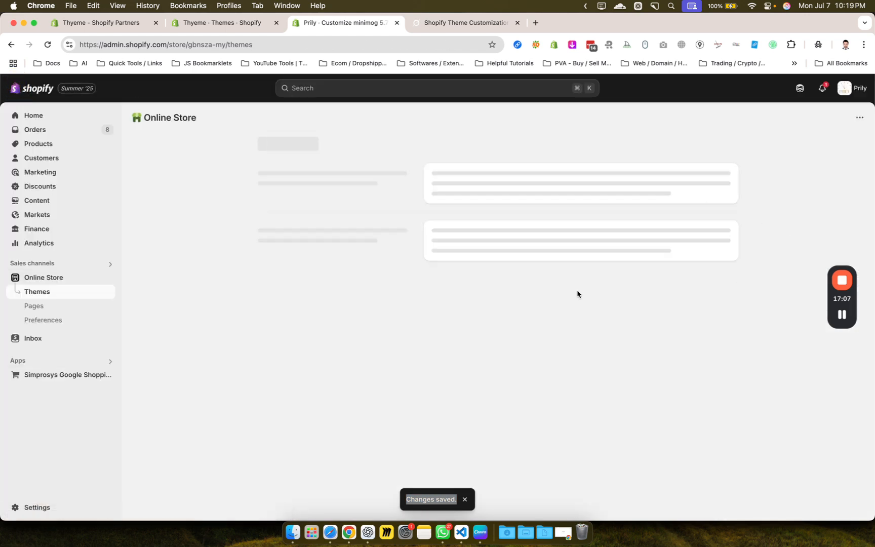
pyautogui.click(671, 344)
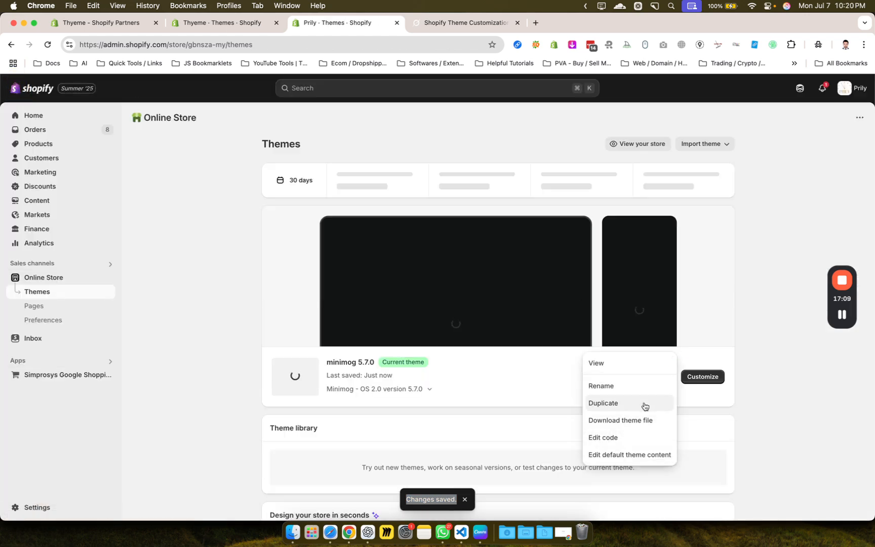
pyautogui.click(620, 439)
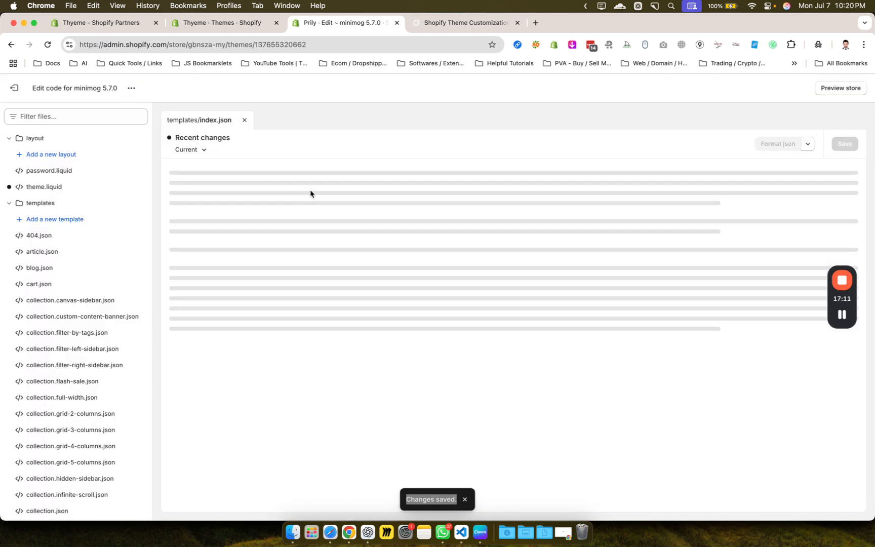
# - Filter the theme files by "product.js" and open the product.json template to look through its code
pyautogui.click(40, 112)
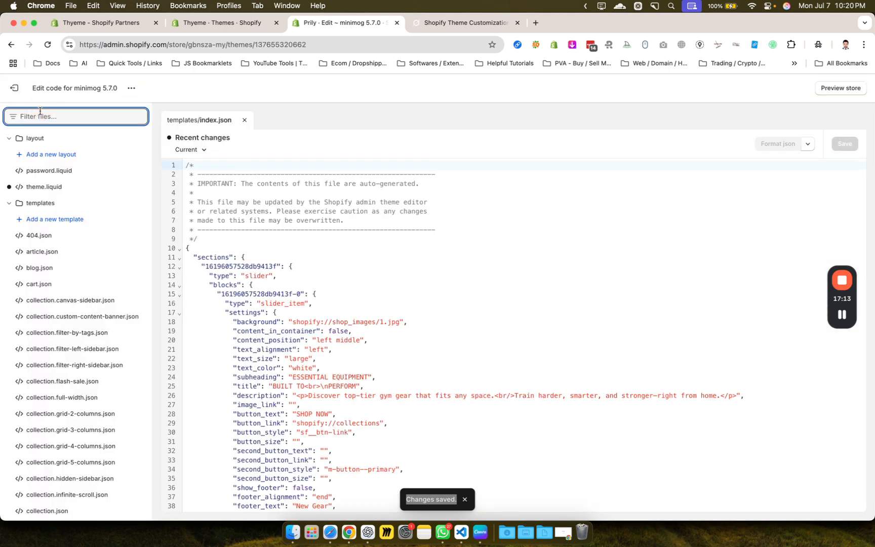
pyautogui.write('product')
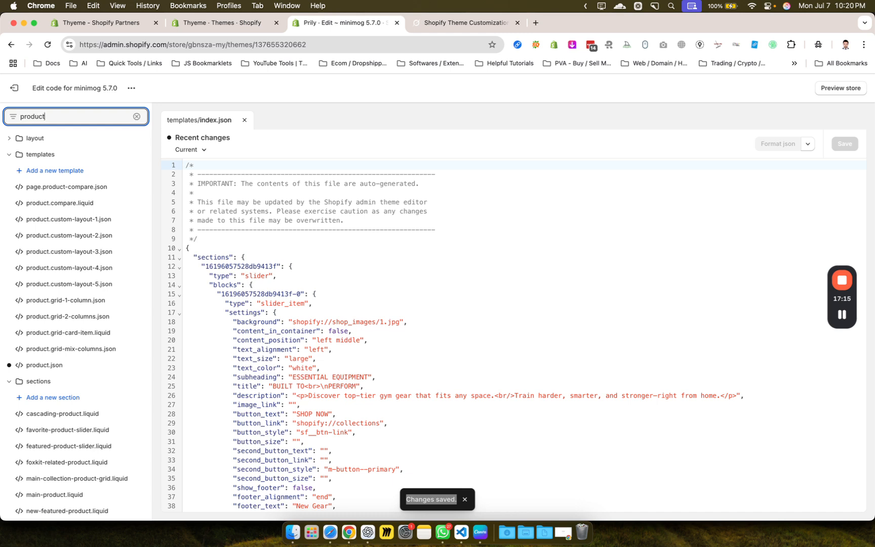
pyautogui.write('.js')
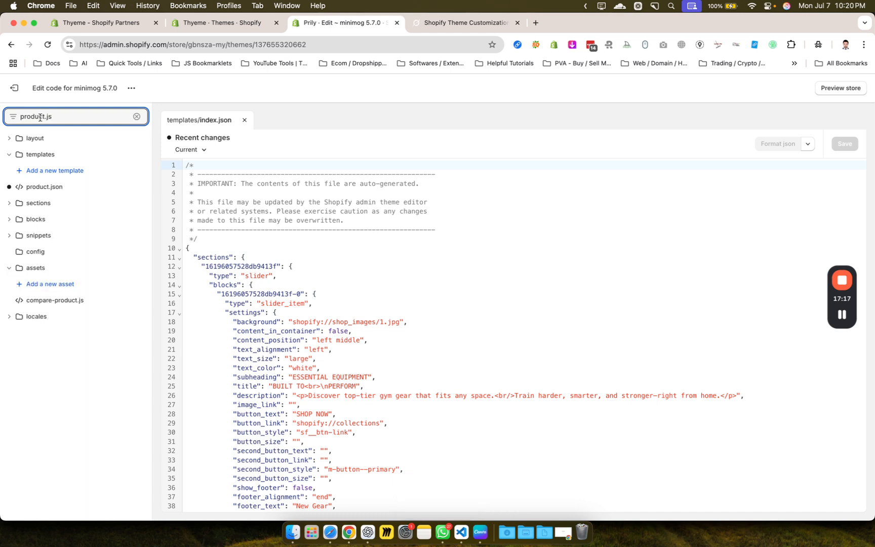
pyautogui.click(36, 188)
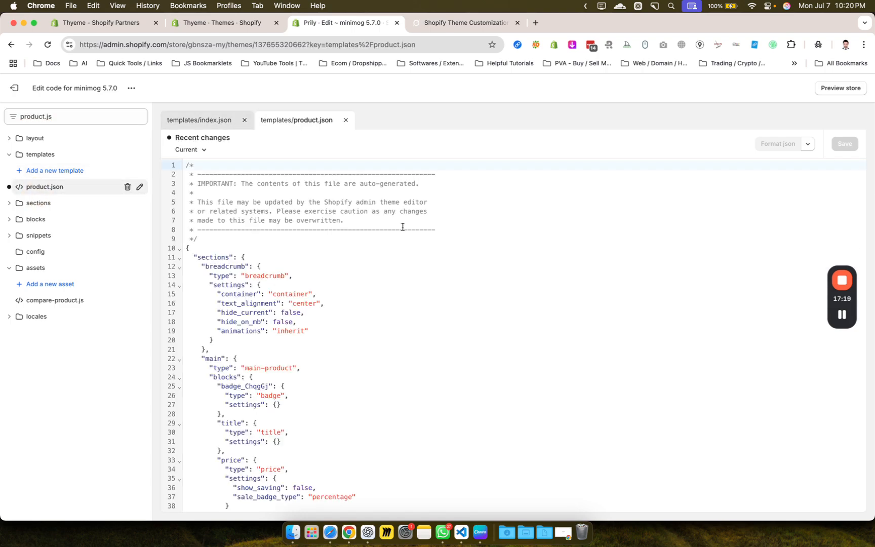
pyautogui.scroll(-20, 446, 390)
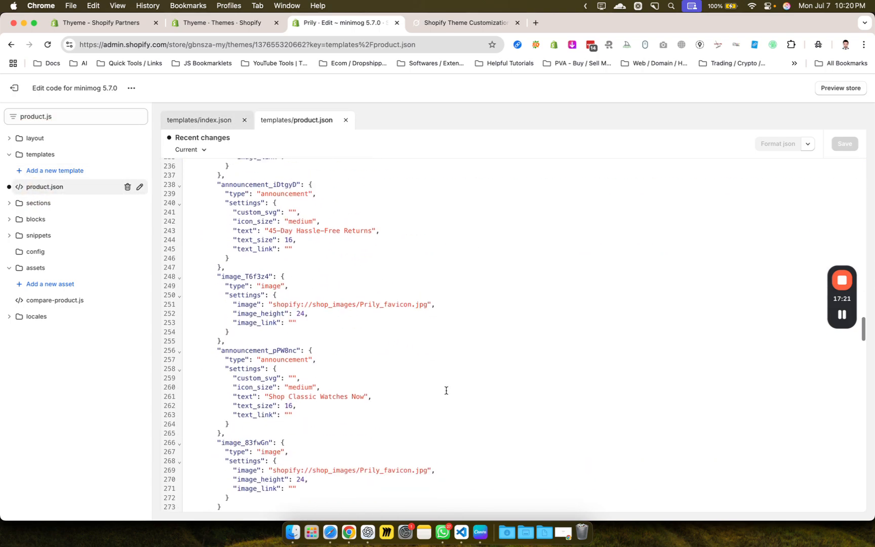
# - Look through the rest of the product.json code and select all of it
pyautogui.scroll(-20, 445, 391)
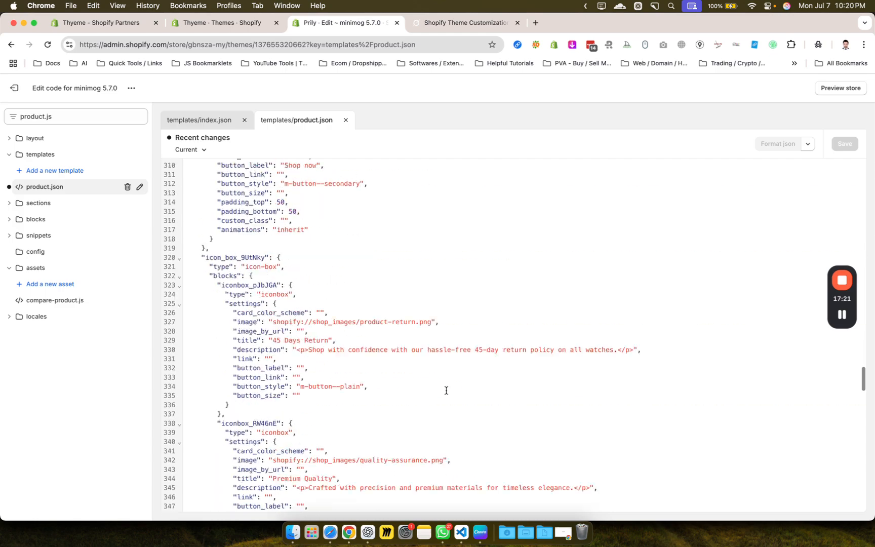
pyautogui.scroll(-3, 500, 313)
pyautogui.click(500, 313)
pyautogui.press('cmd+a')
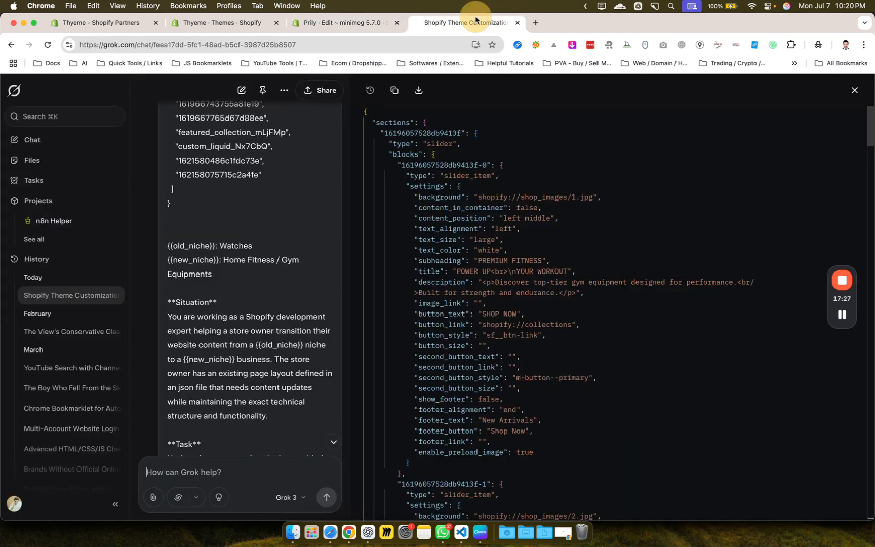
# - Review the rewritten template JSON in the Grok chat through to its end and return to the product.json code
pyautogui.click(467, 22)
pyautogui.scroll(-5, 631, 369)
pyautogui.scroll(-15, 631, 369)
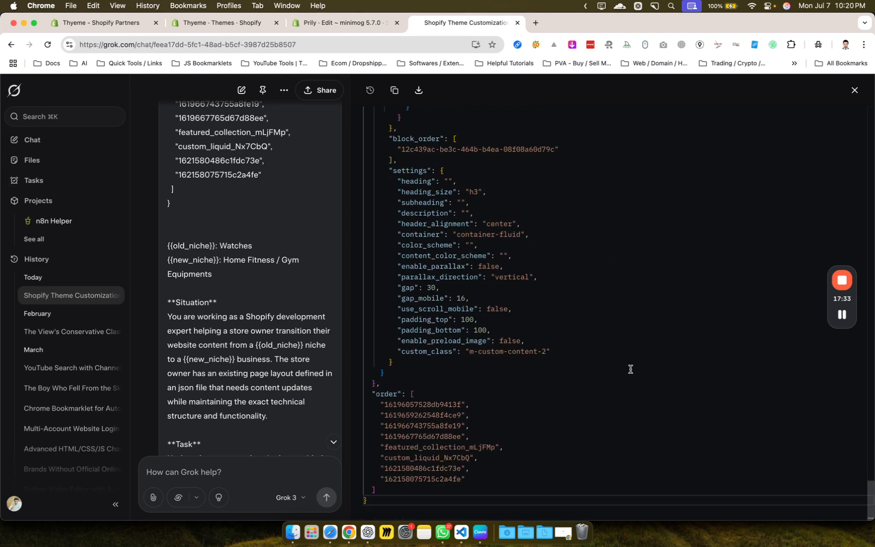
pyautogui.click(324, 20)
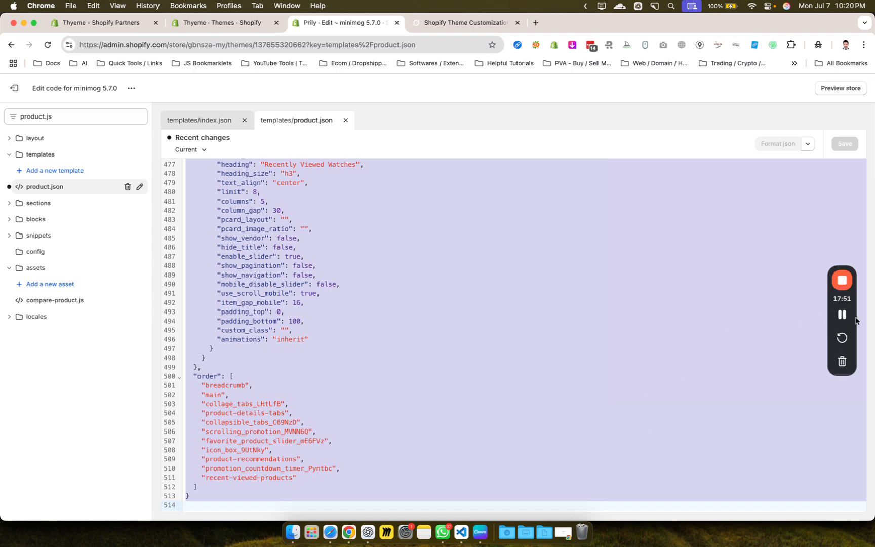
pyautogui.click(845, 318)
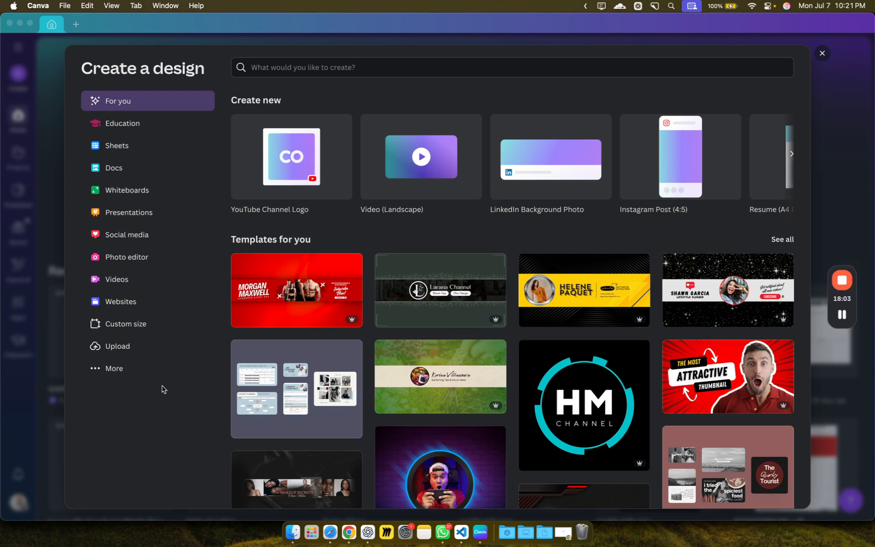
# - Open the custom size options for a new Canva design, and examine the banner and collection images on the storefront homepage in Safari
pyautogui.click(144, 329)
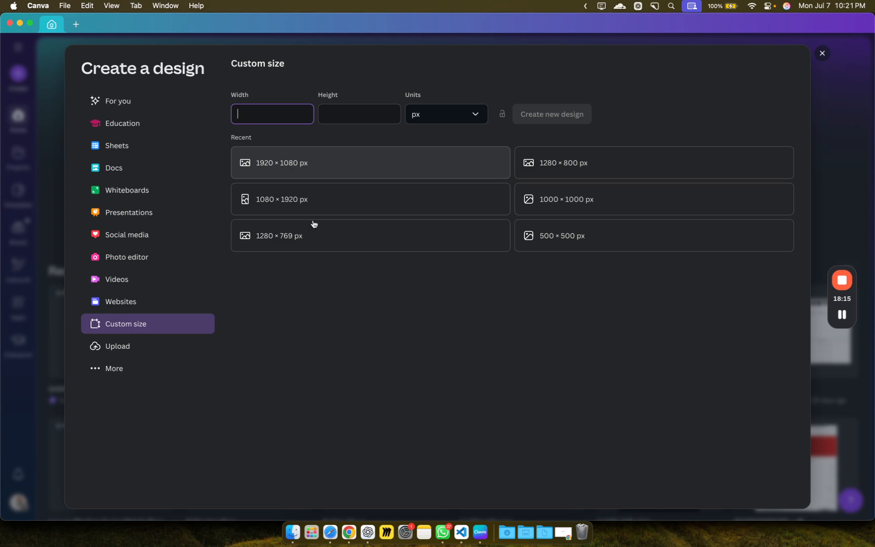
pyautogui.click(332, 535)
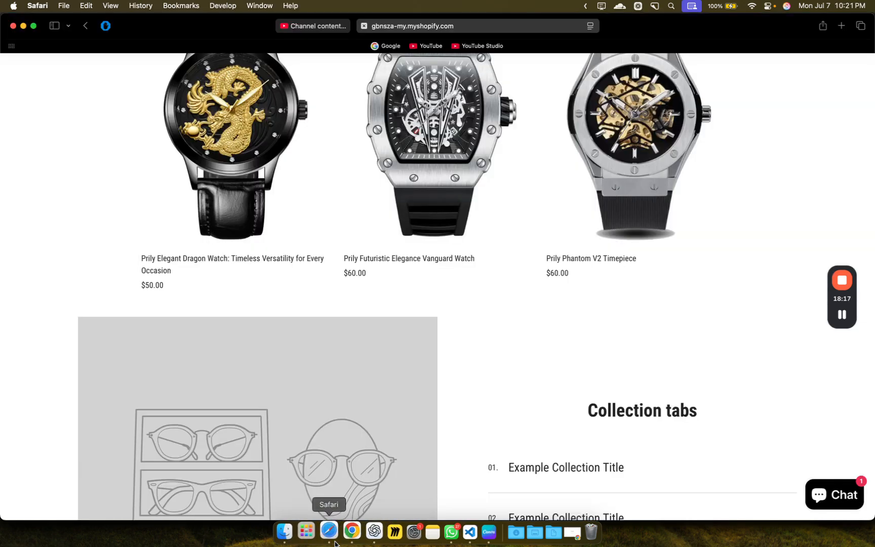
pyautogui.scroll(4, 369, 368)
pyautogui.scroll(-12, 370, 368)
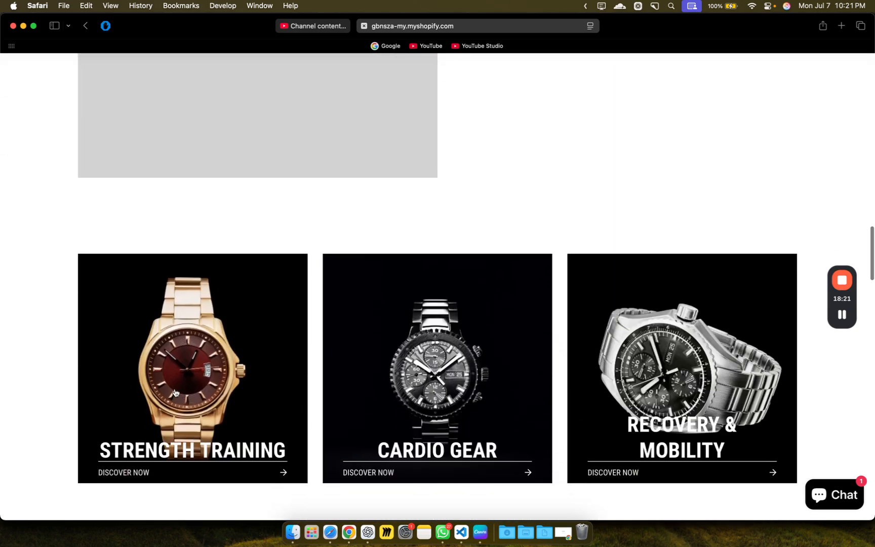
pyautogui.scroll(15, 289, 398)
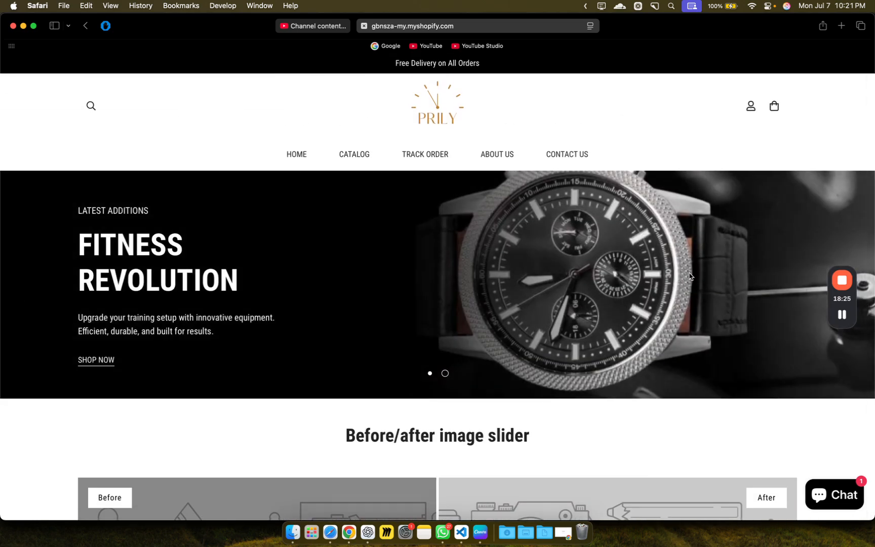
pyautogui.scroll(-10, 689, 276)
pyautogui.scroll(-12, 369, 402)
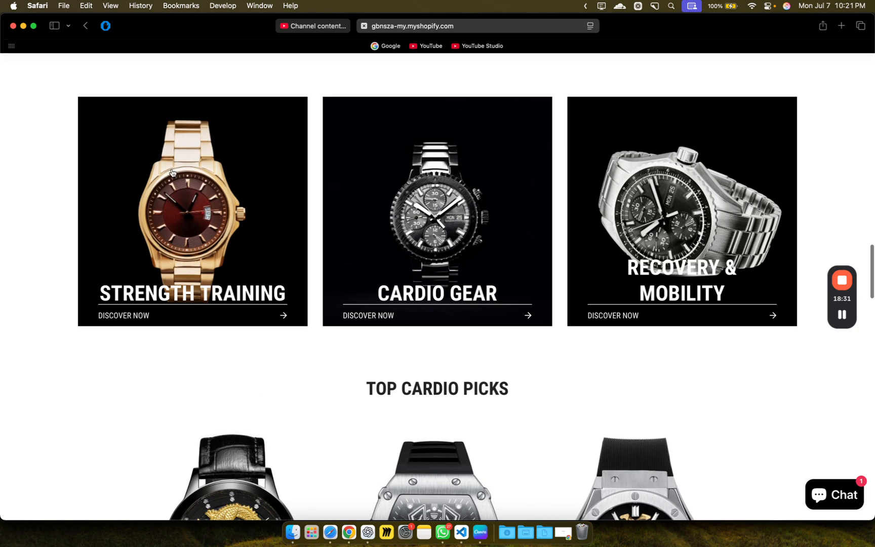
pyautogui.scroll(-8, 172, 172)
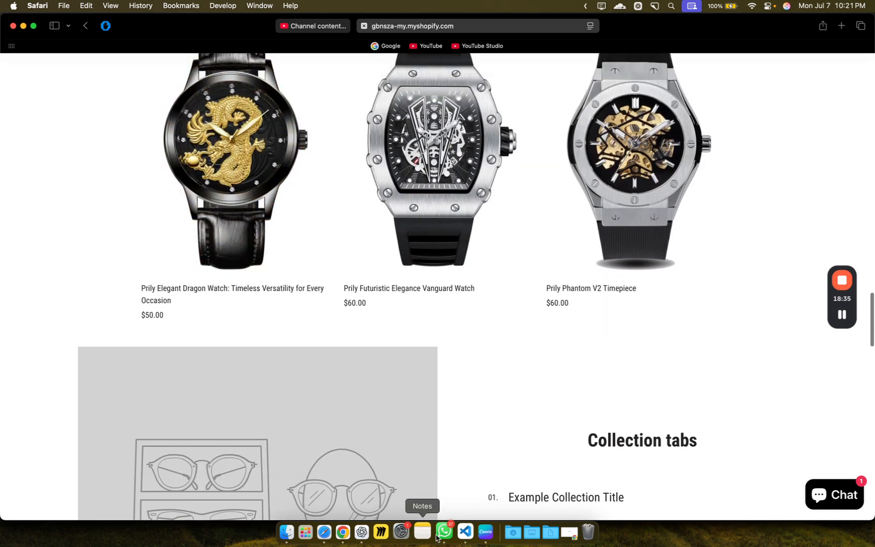
# - Switch to Canva and create a 1920 × 1080 px design and a second custom design of 1000 × 1000 px
pyautogui.click(480, 532)
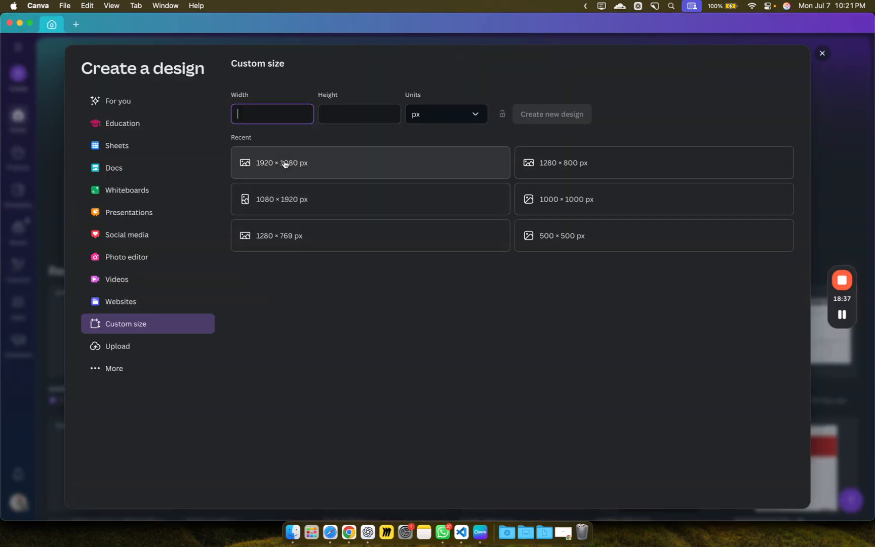
pyautogui.click(306, 164)
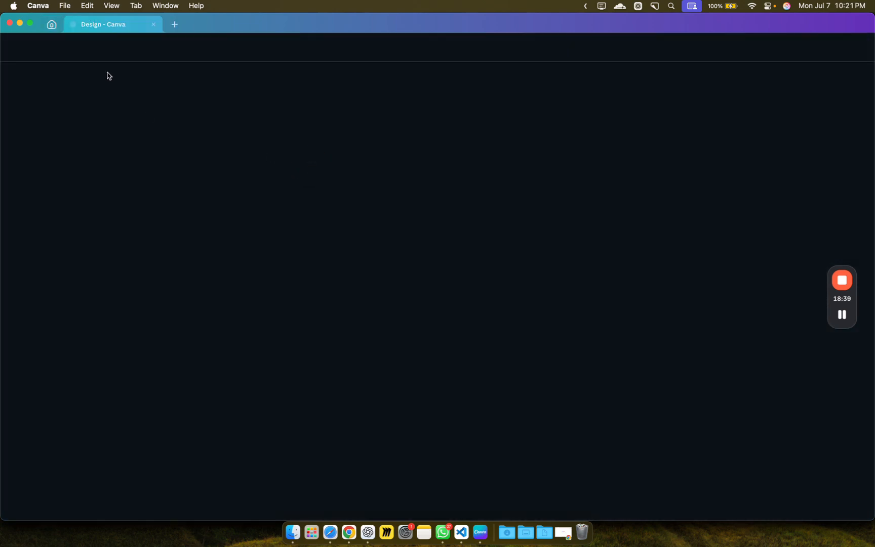
pyautogui.click(175, 24)
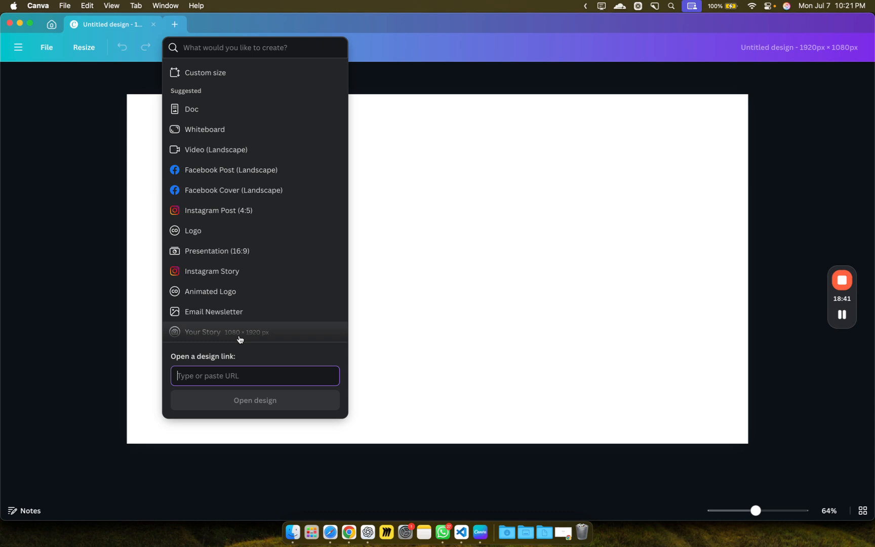
pyautogui.click(235, 75)
pyautogui.write('10')
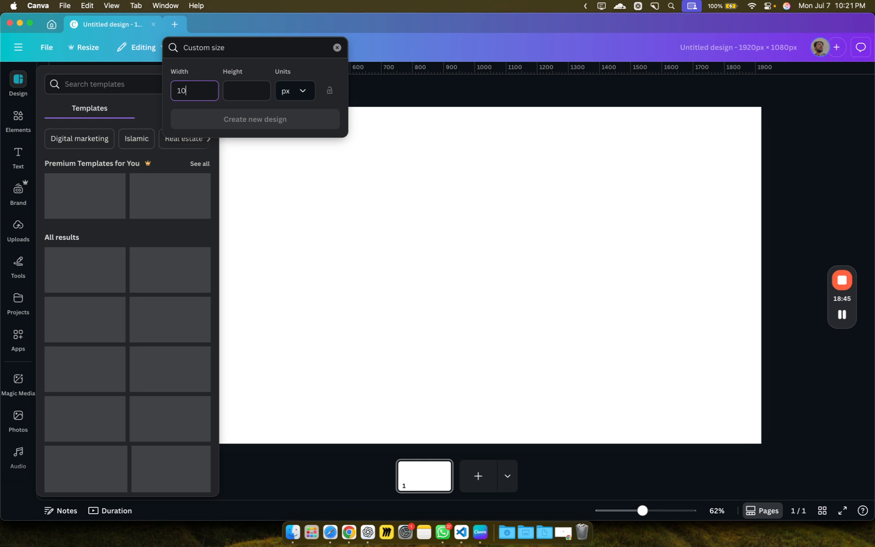
pyautogui.write('00')
pyautogui.press('Tab')
pyautogui.write('1000')
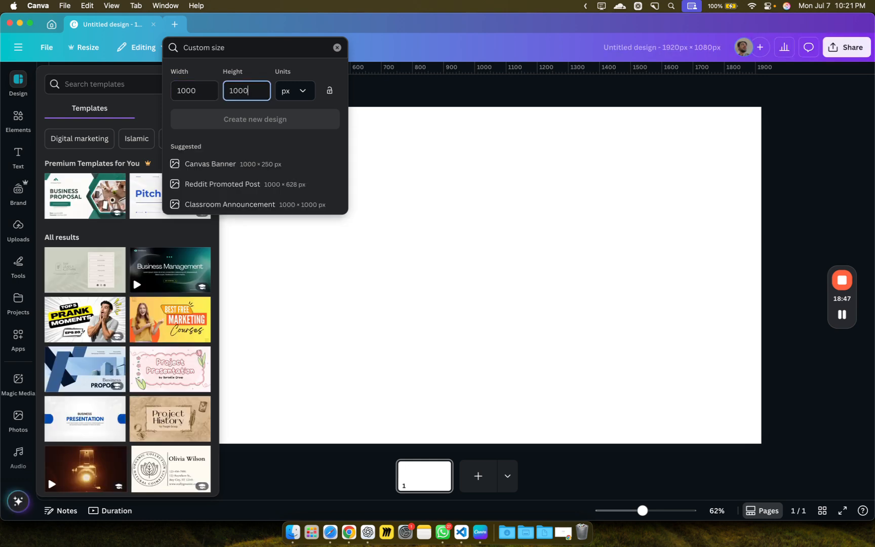
pyautogui.click(265, 119)
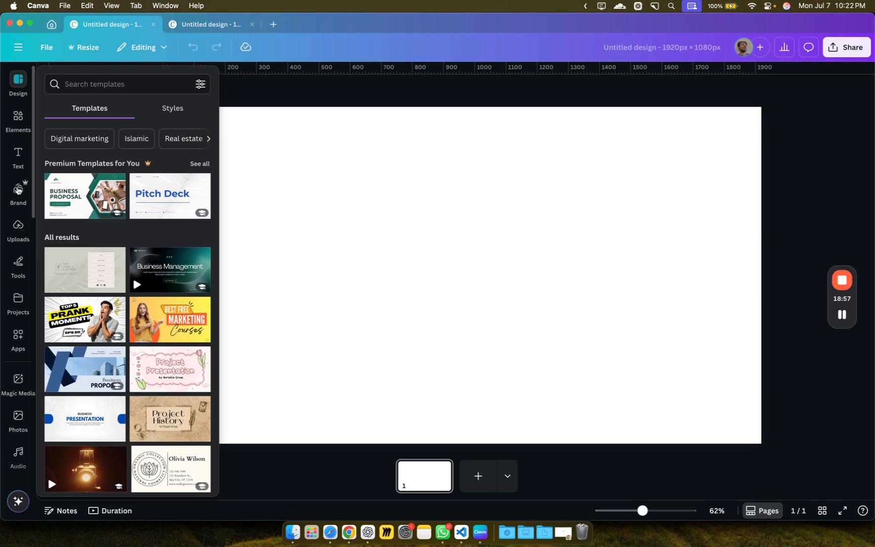
# - Search the stock photos for "gym" in the 1920 × 1080 px design and browse the related search suggestions
pyautogui.scroll(-2, 28, 253)
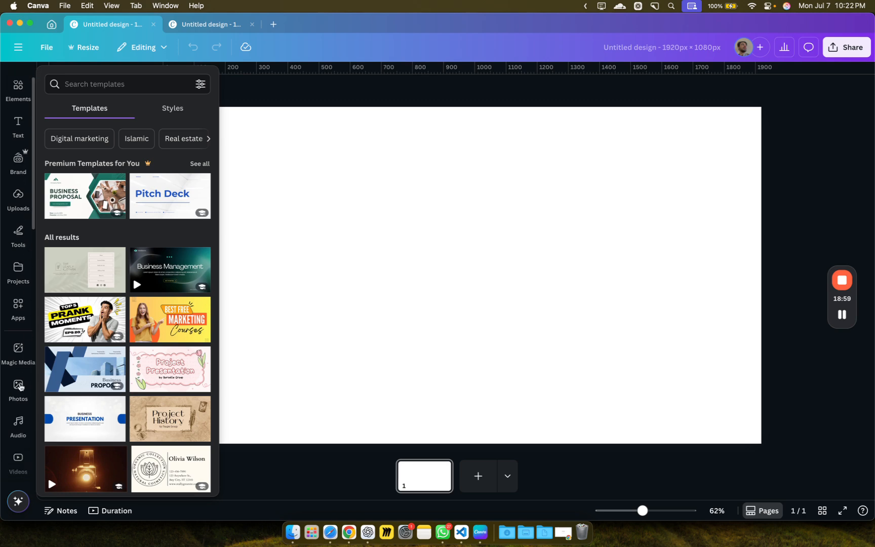
pyautogui.click(20, 390)
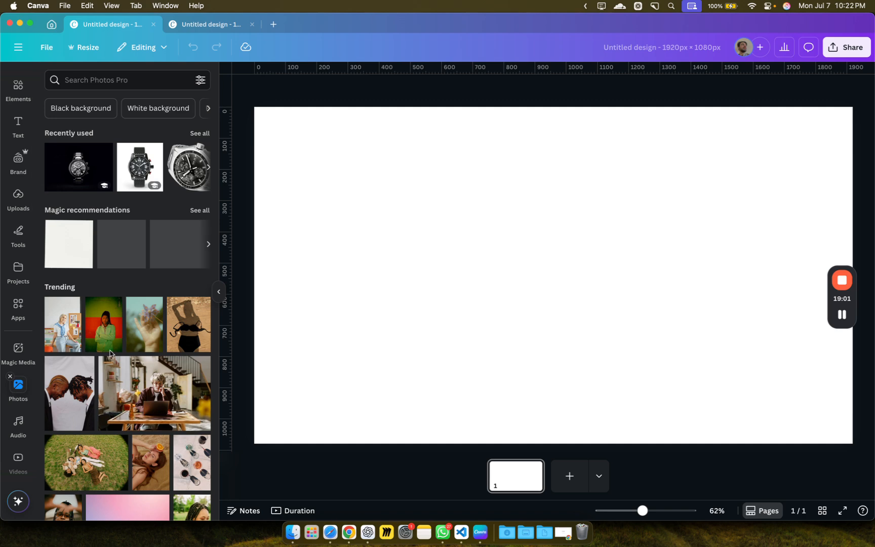
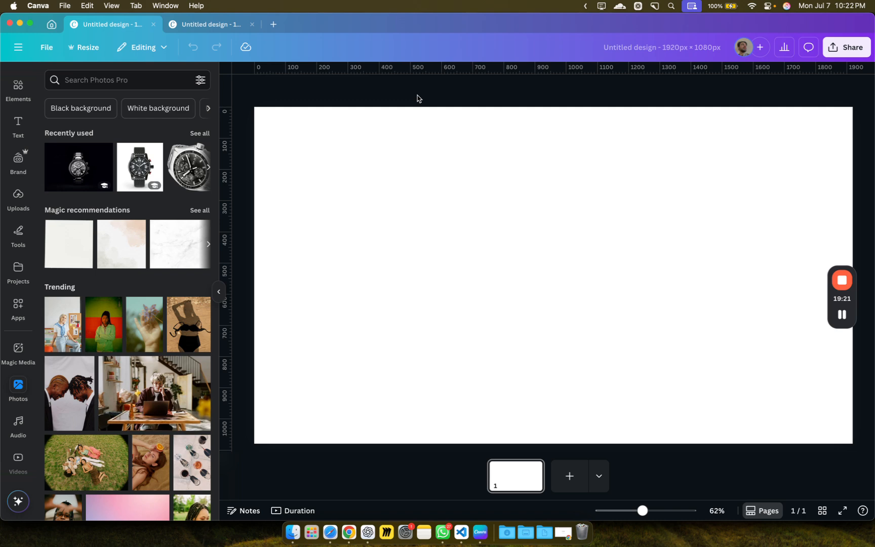
pyautogui.click(110, 80)
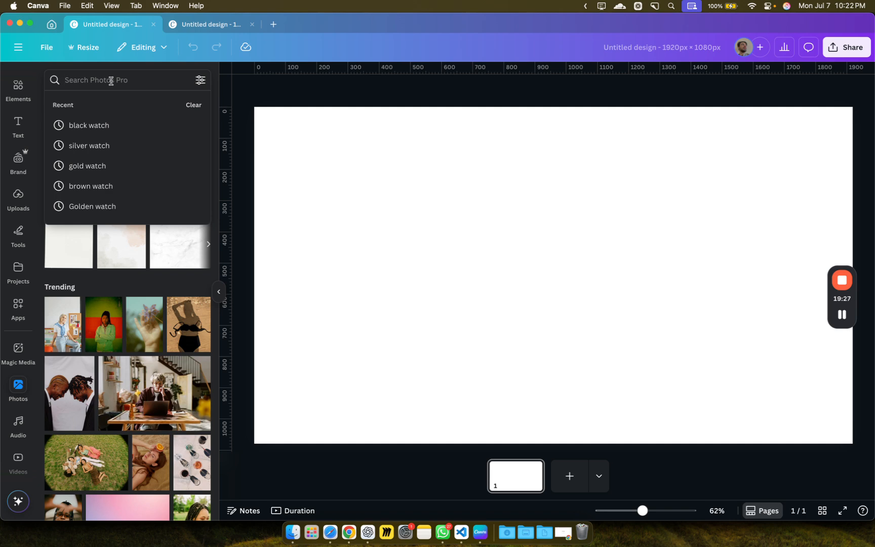
pyautogui.write('gym')
pyautogui.press('Return')
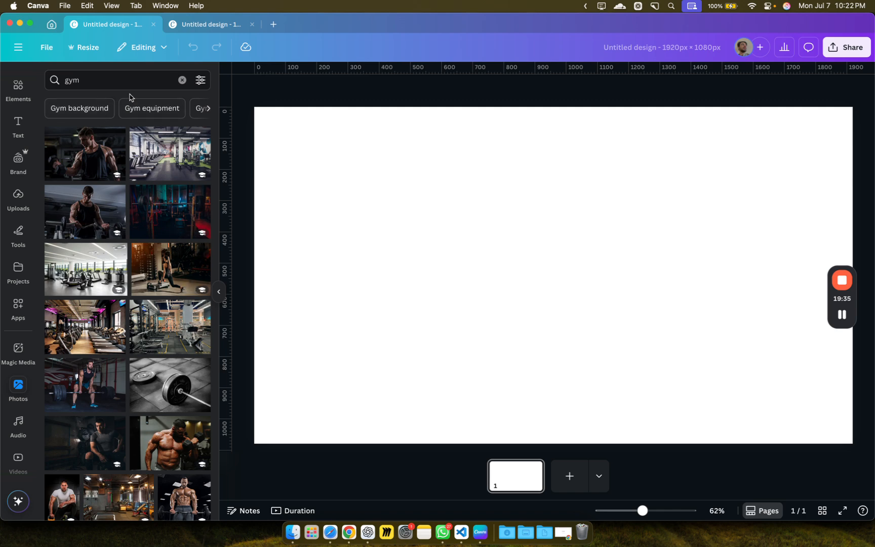
pyautogui.hscroll(3, 133, 108)
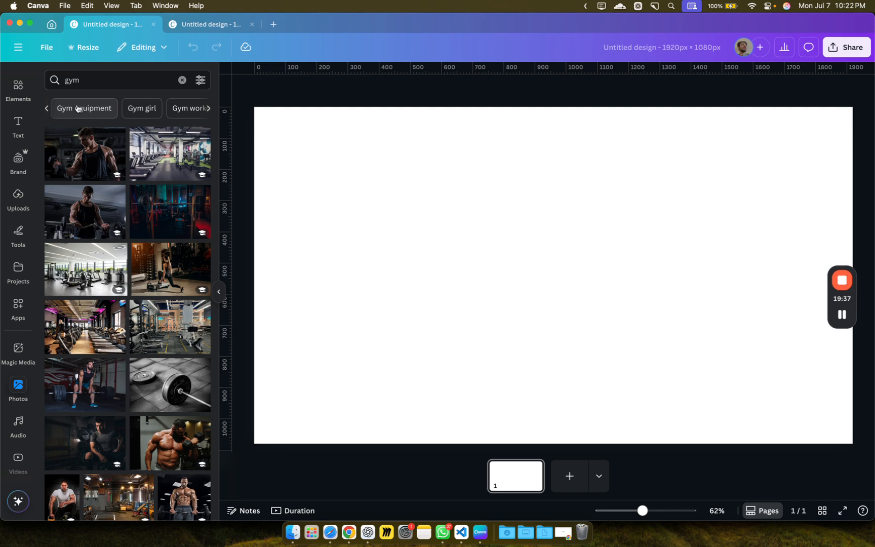
pyautogui.hscroll(5, 122, 107)
pyautogui.hscroll(5, 106, 107)
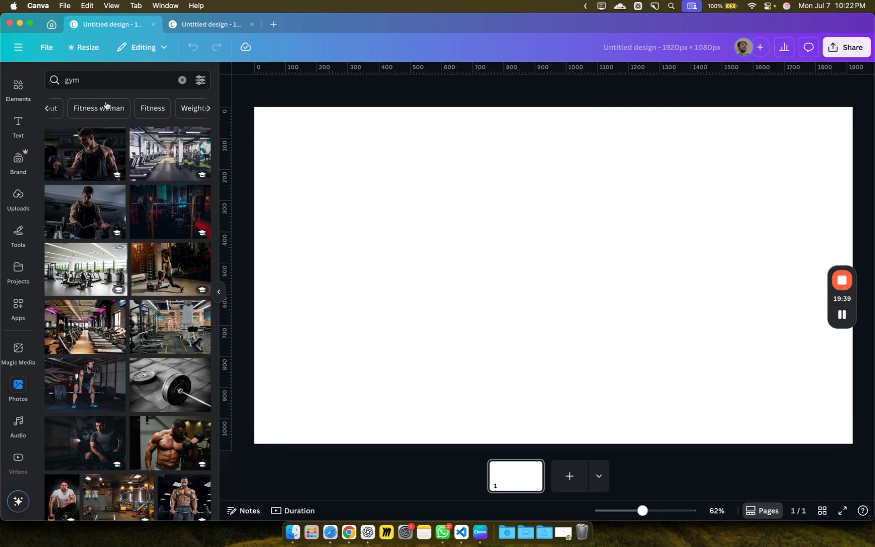
# - Search the photos for "home fitness" and add the picture of the woman lunging on a blue mat to page 1
pyautogui.click(125, 82)
pyautogui.click(126, 84)
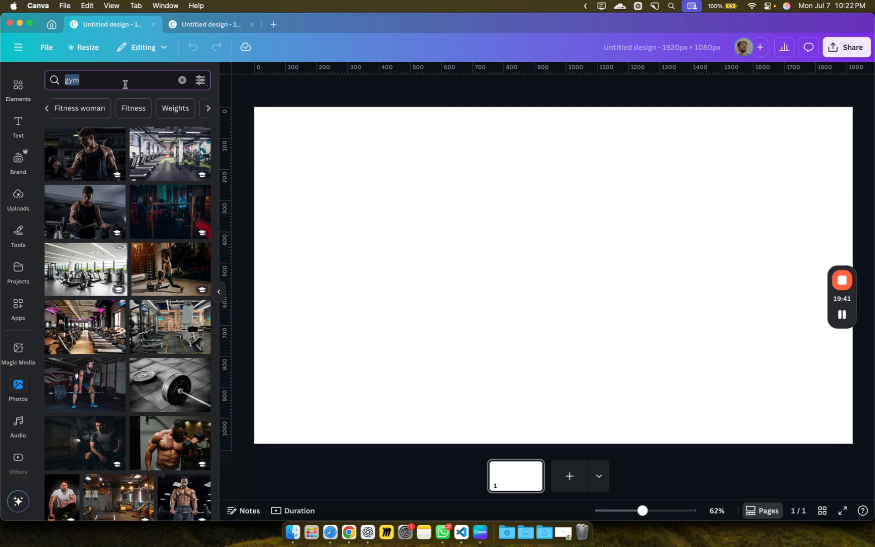
pyautogui.write('home fit')
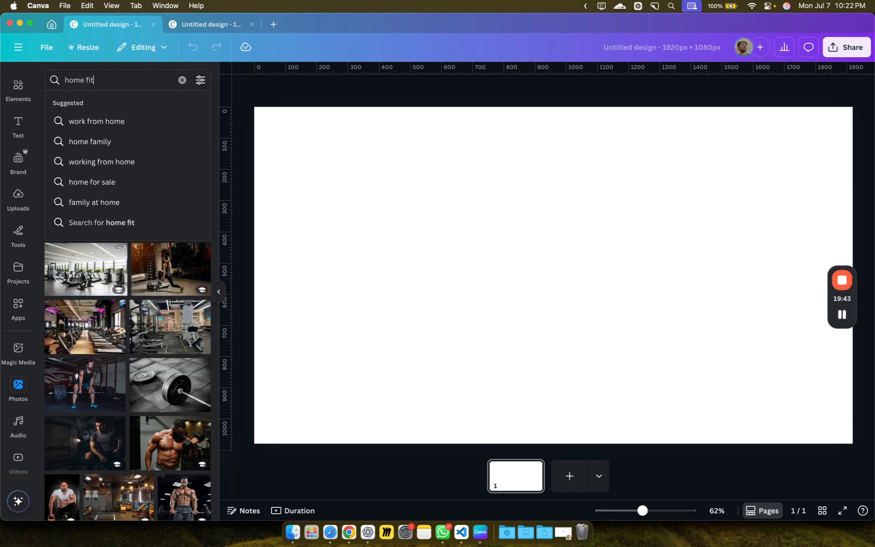
pyautogui.write('ness')
pyautogui.press('Return')
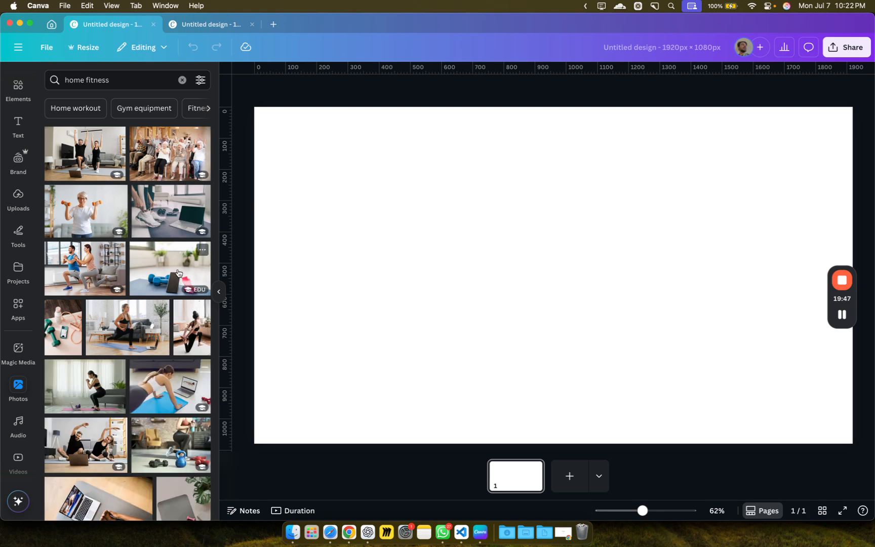
pyautogui.click(109, 327)
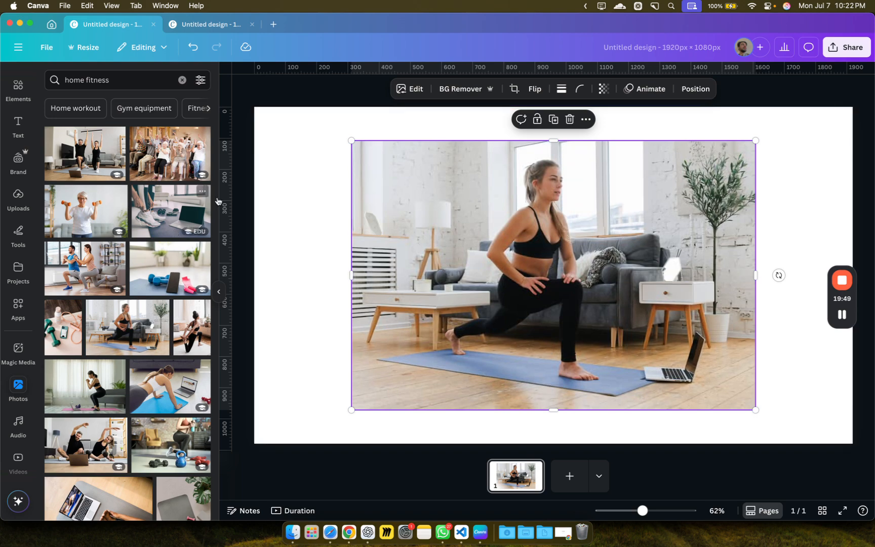
# - Set the lunging woman photo as the page background and shift it down within the crop so its upper edge meets the page's
pyautogui.rightClick(578, 261)
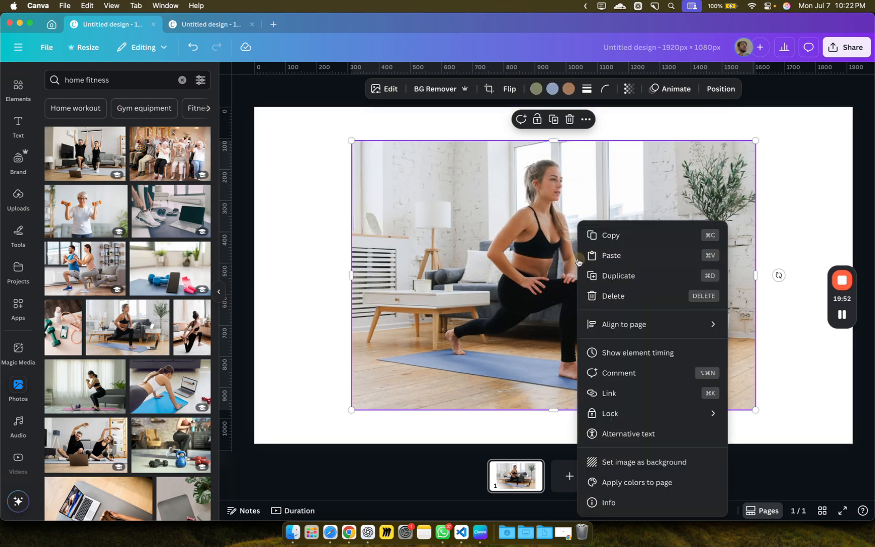
pyautogui.click(642, 461)
pyautogui.doubleClick(550, 251)
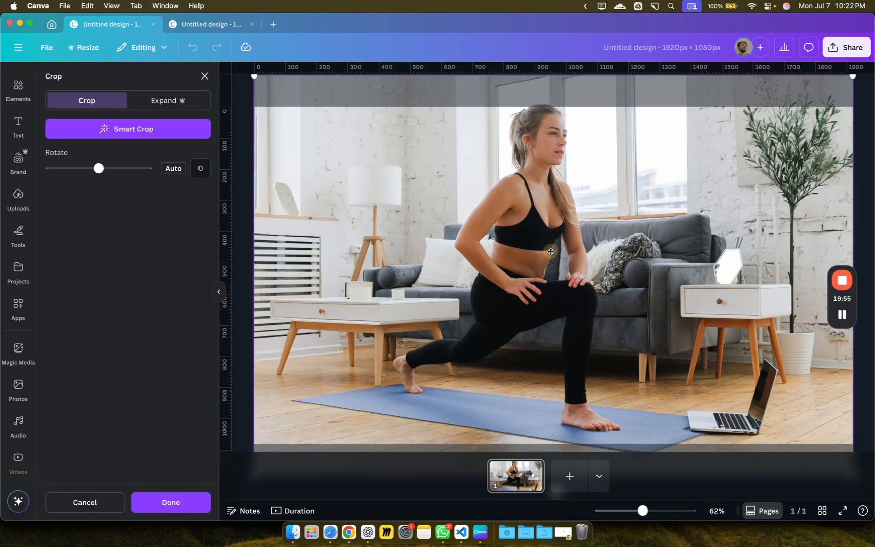
pyautogui.moveTo(549, 219); pyautogui.dragTo(551, 254)
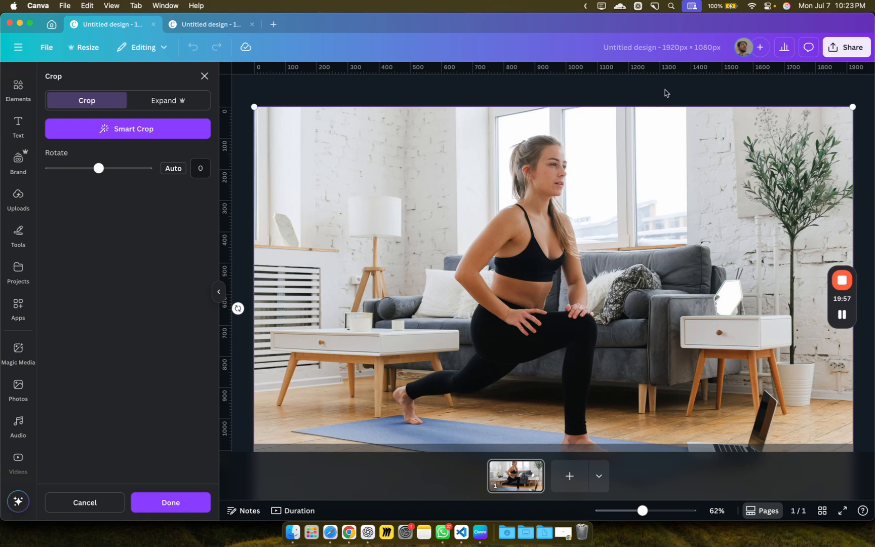
pyautogui.click(664, 91)
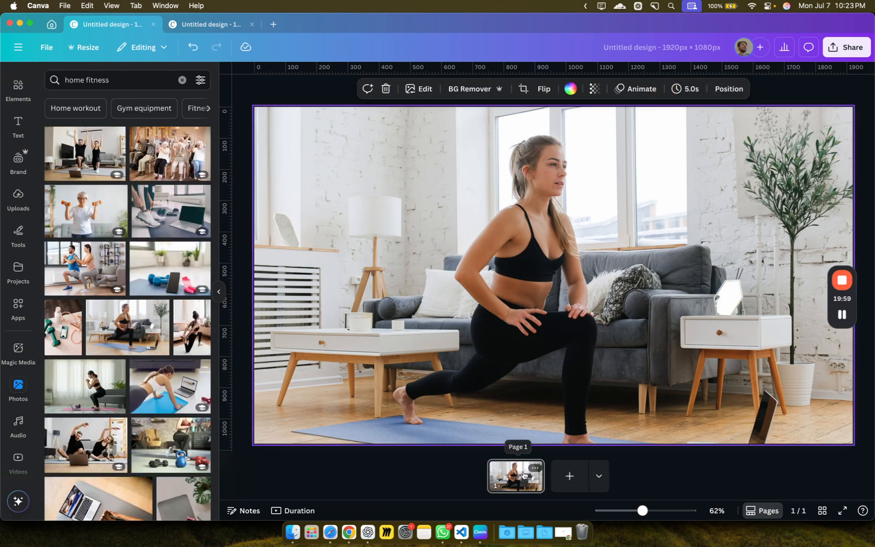
# - Add a second page and place the photo of the woman squatting on a pink mat on it
pyautogui.click(569, 476)
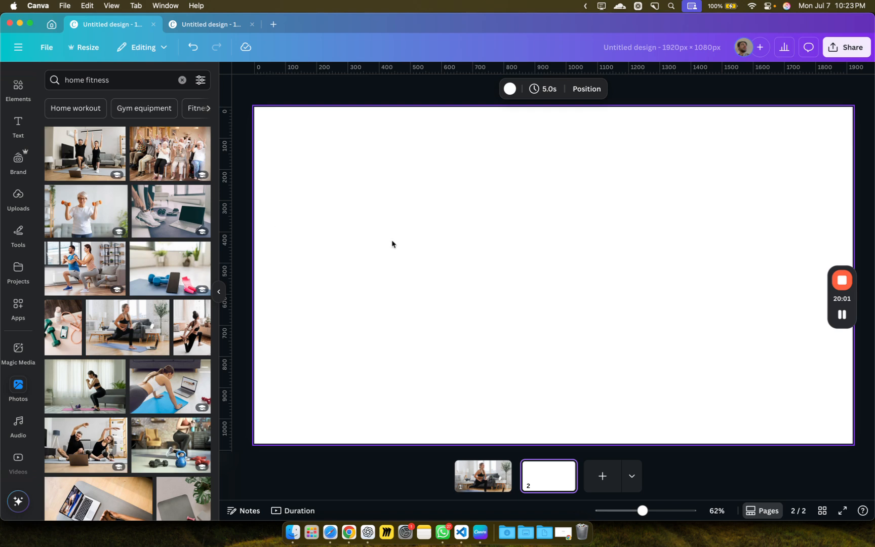
pyautogui.scroll(-2, 144, 416)
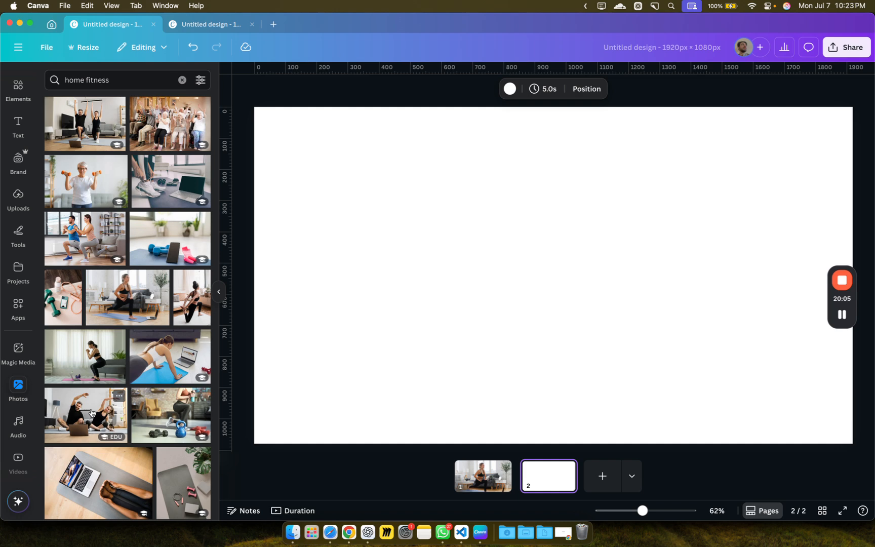
pyautogui.click(86, 354)
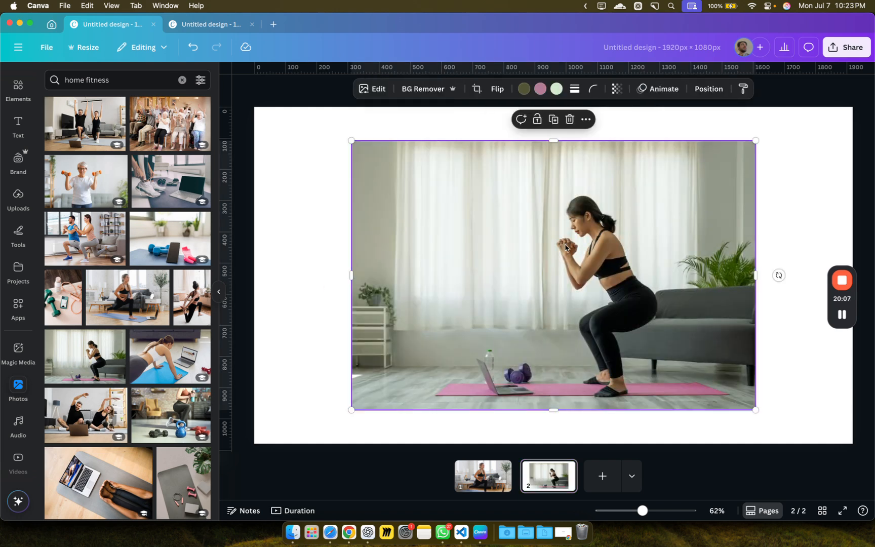
# - Set the photo of the woman squatting on the pink mat as the background of page 2
pyautogui.rightClick(565, 247)
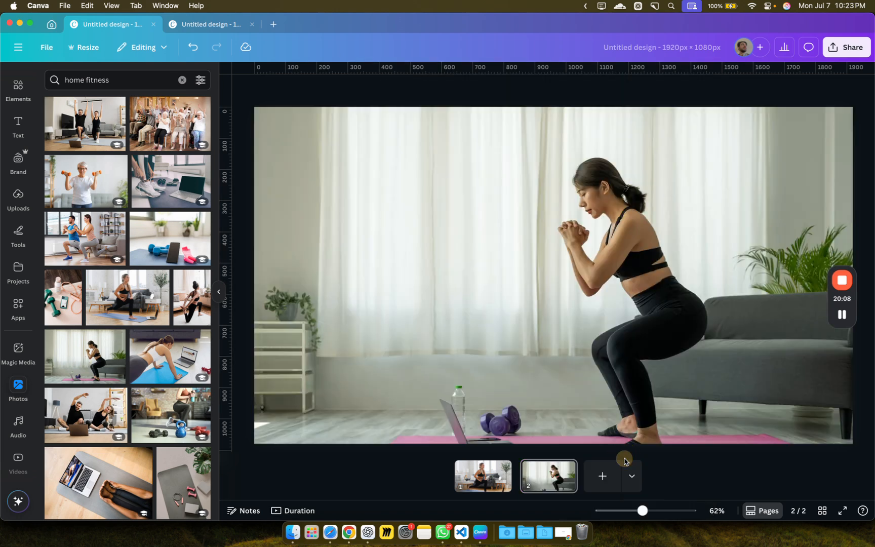
# - Try to shift page 2's squatting woman background photo up within its crop so more of the pink mat shows
pyautogui.doubleClick(529, 305)
pyautogui.moveTo(544, 317); pyautogui.dragTo(543, 285)
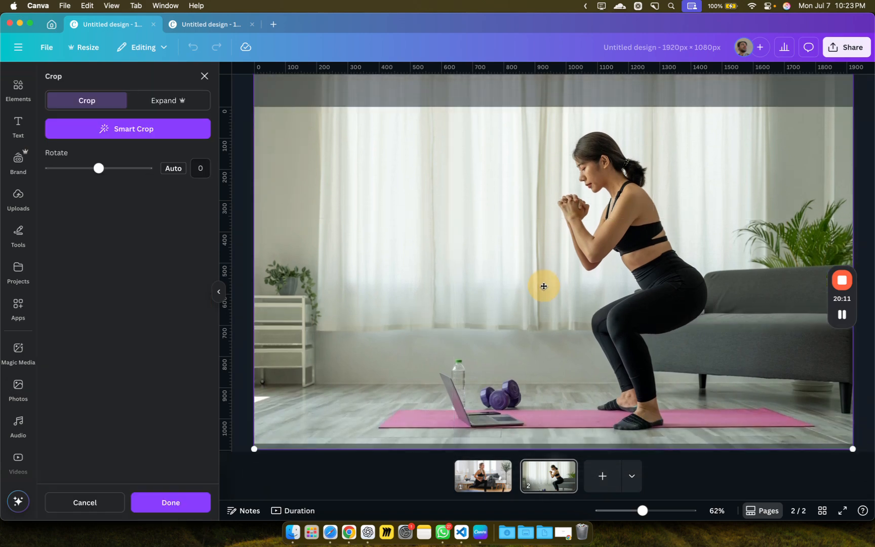
pyautogui.click(729, 475)
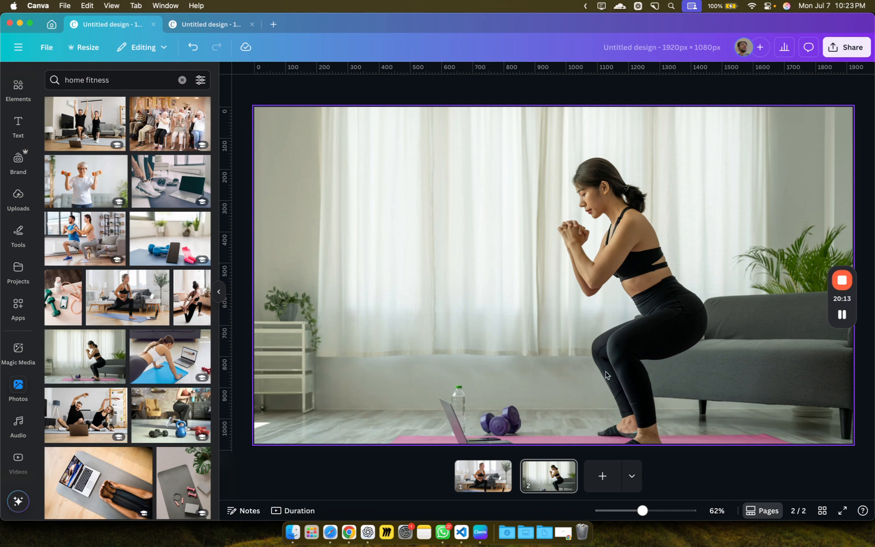
pyautogui.doubleClick(540, 357)
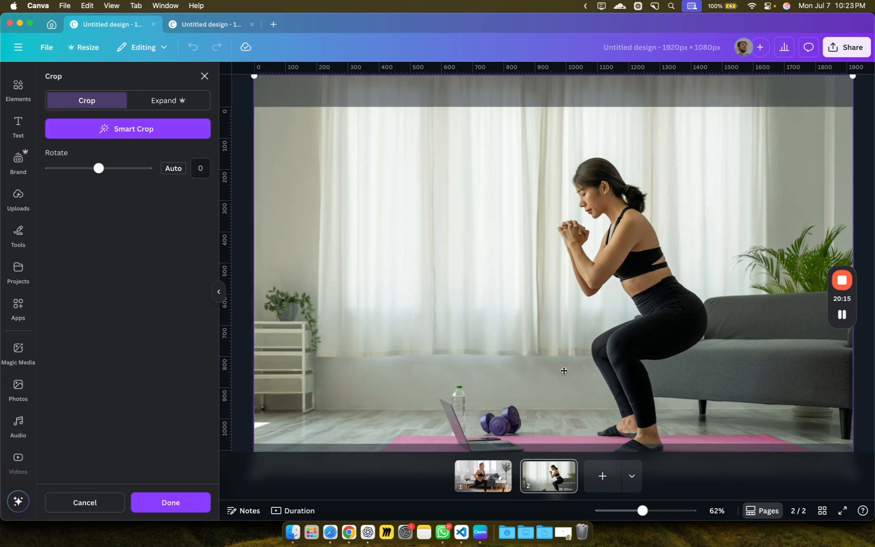
pyautogui.moveTo(562, 365); pyautogui.dragTo(564, 339)
pyautogui.click(717, 488)
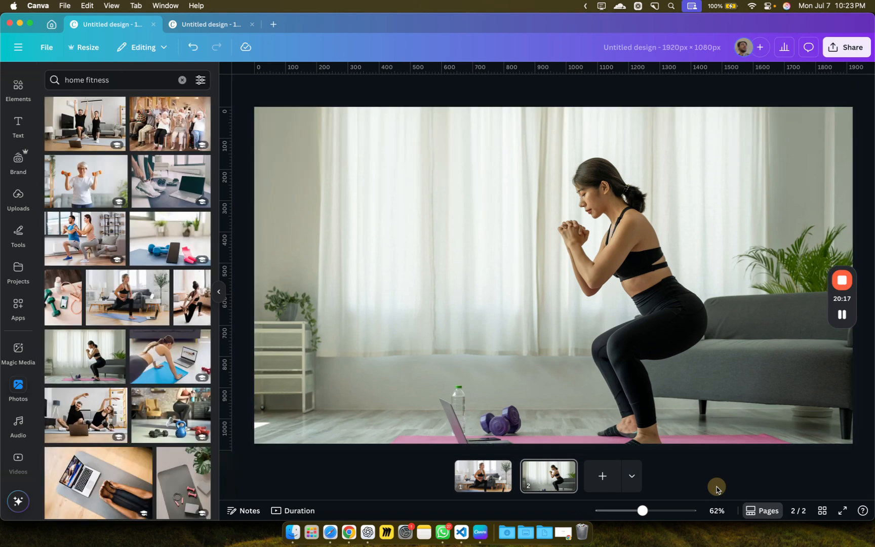
pyautogui.click(593, 300)
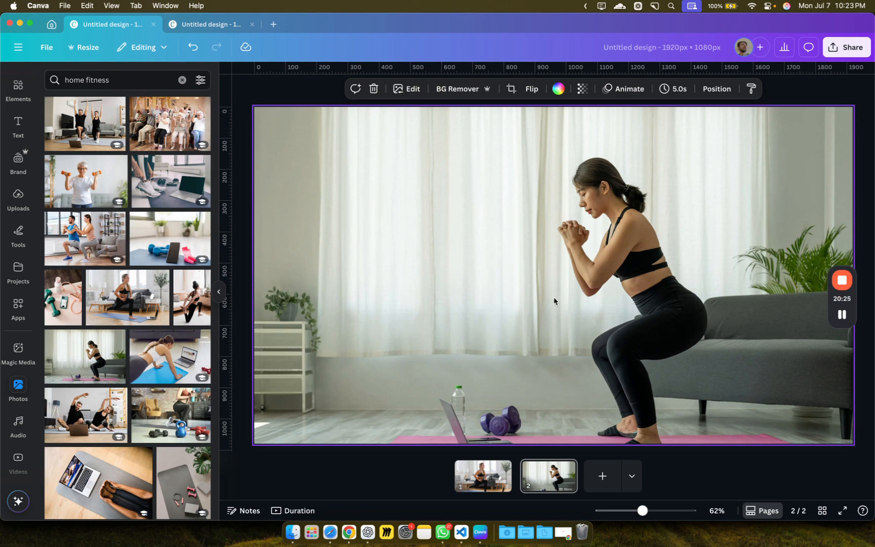
# - Switch to the 1000 × 1000 px design and search the templates for "tredmill", following the suggested search in Elements
pyautogui.click(197, 24)
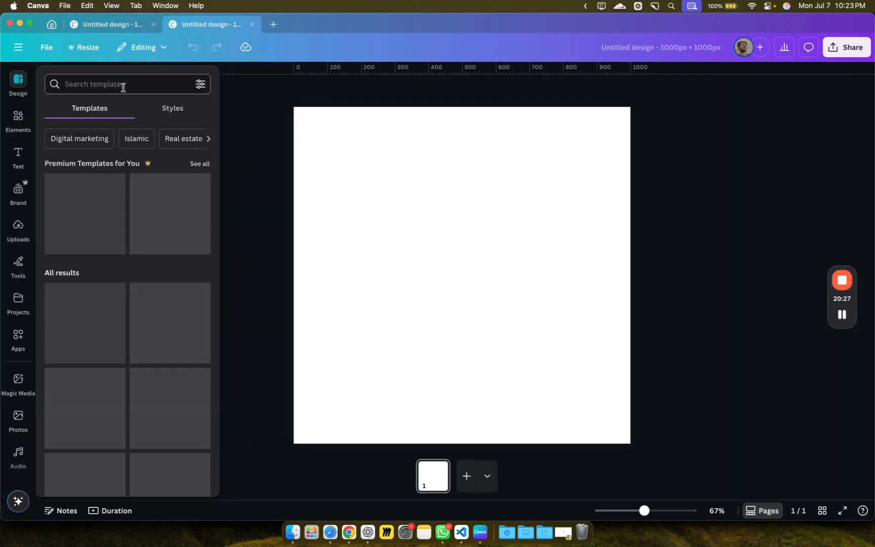
pyautogui.click(114, 84)
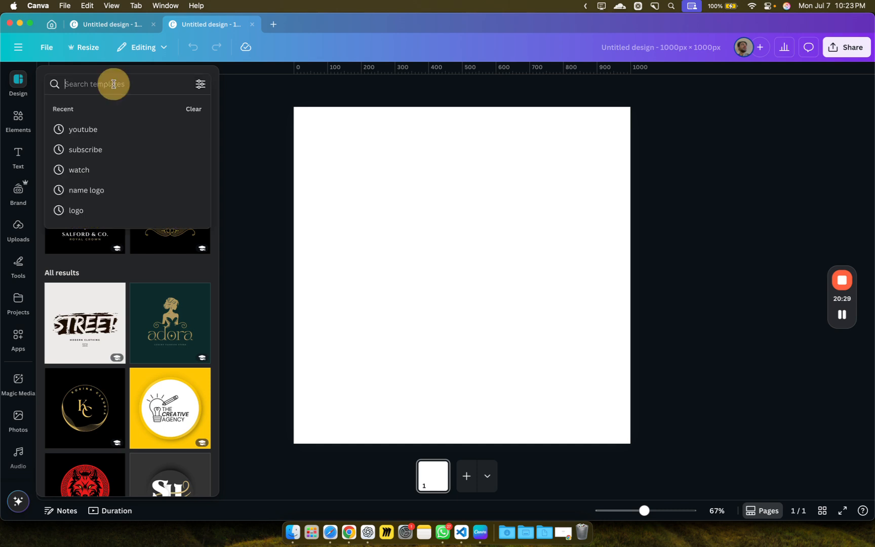
pyautogui.write('tredmill')
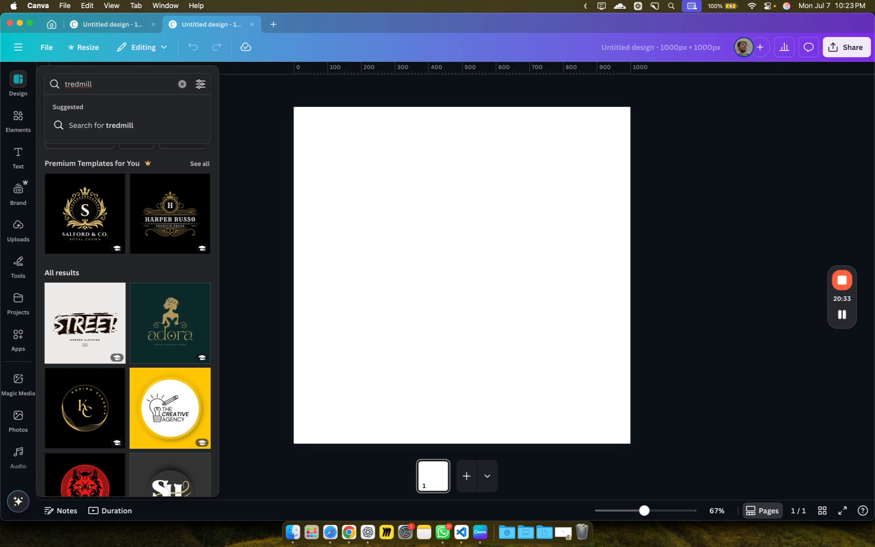
pyautogui.click(117, 125)
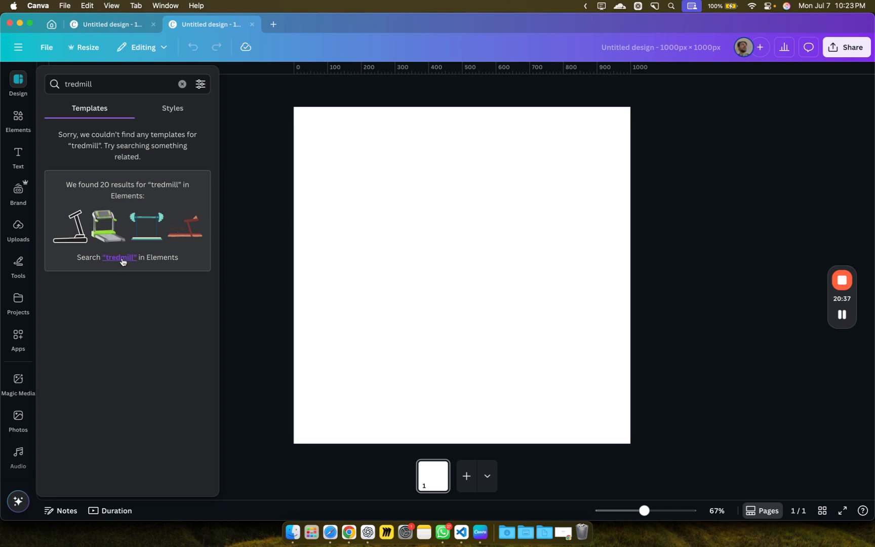
pyautogui.click(122, 259)
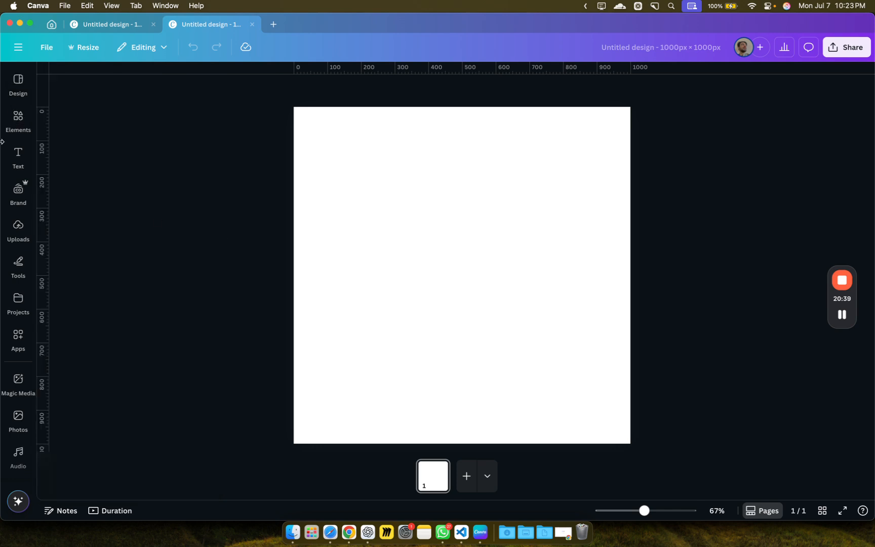
# - Search the stock photos for "tredmill" in the 1000 × 1000 px design
pyautogui.click(12, 440)
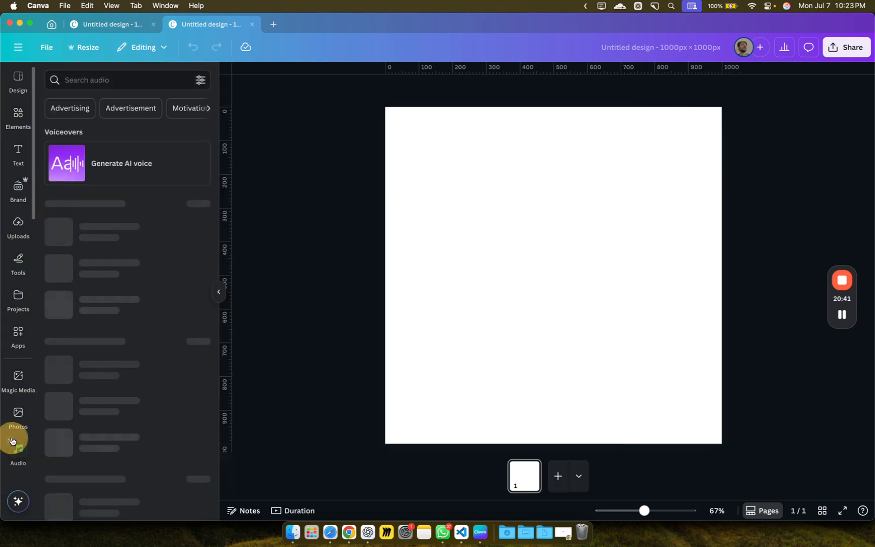
pyautogui.click(18, 411)
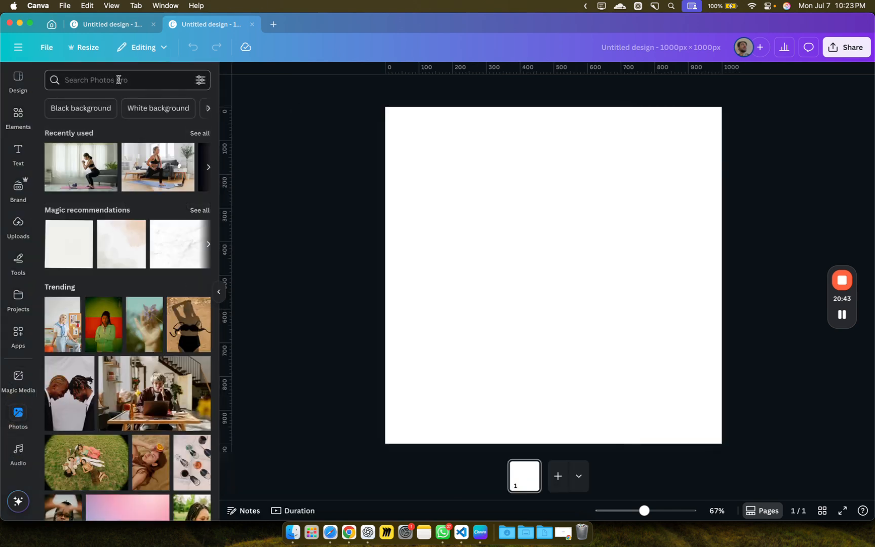
pyautogui.click(118, 79)
pyautogui.write('tred')
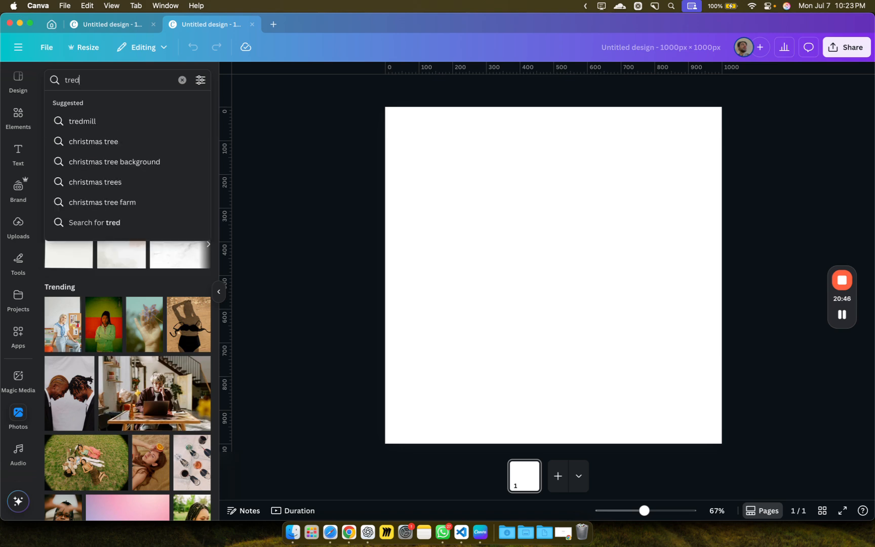
pyautogui.click(103, 127)
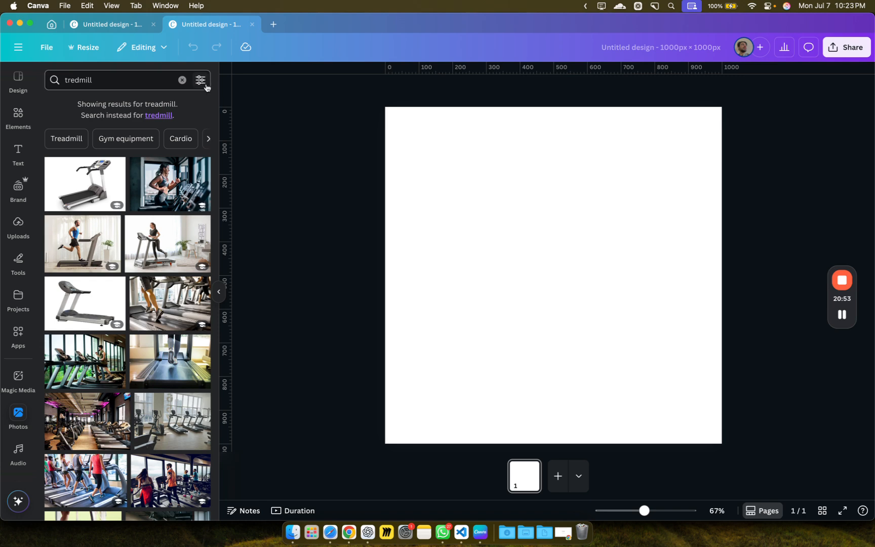
# - Filter the photo search results to cut-outs only
pyautogui.click(201, 80)
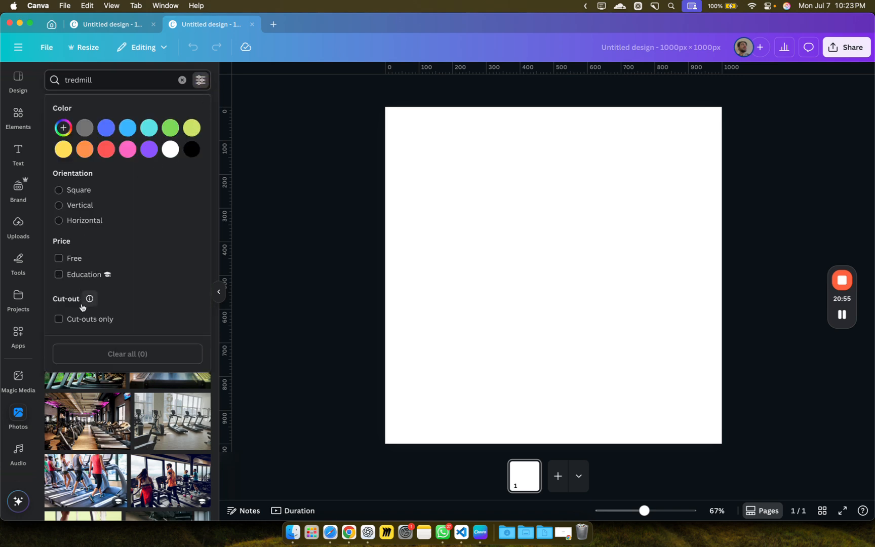
pyautogui.click(83, 319)
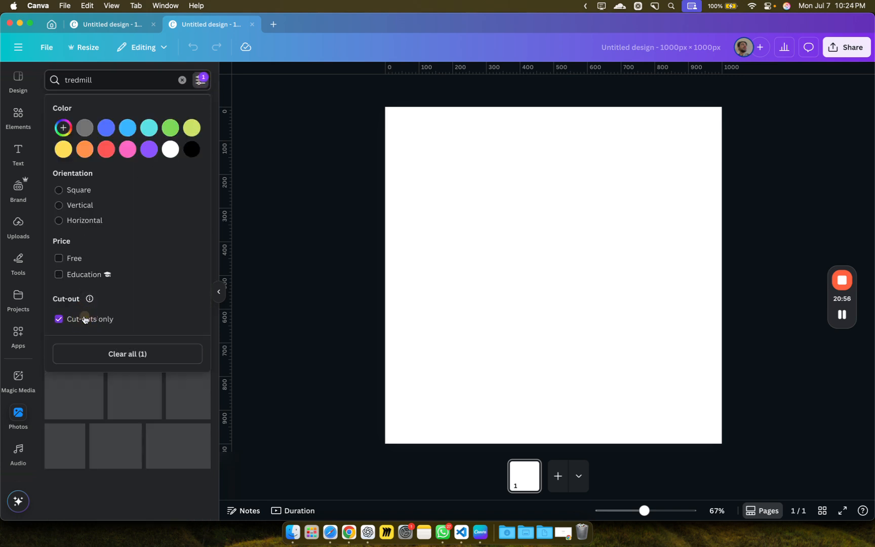
pyautogui.click(278, 274)
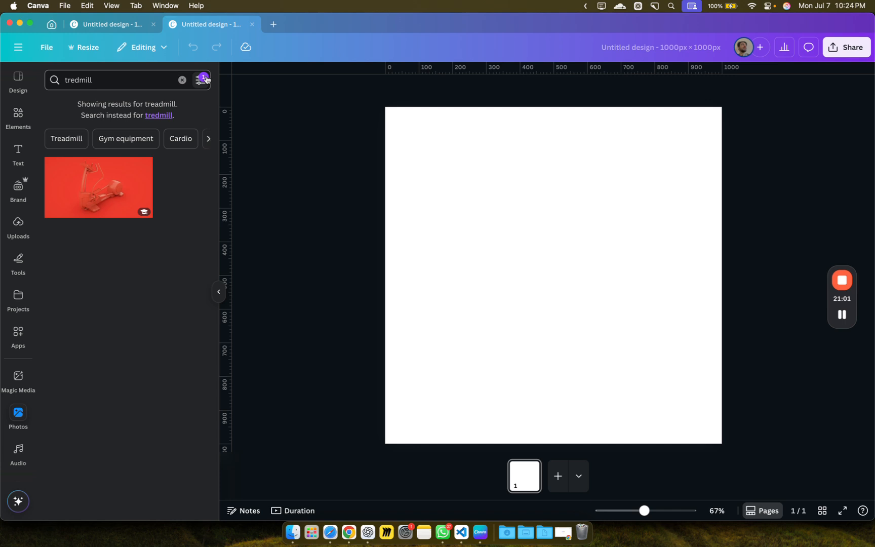
# - Change the photo search to the related term "Gym equipment" and add the green dumbbells cut-out to page 1
pyautogui.click(119, 142)
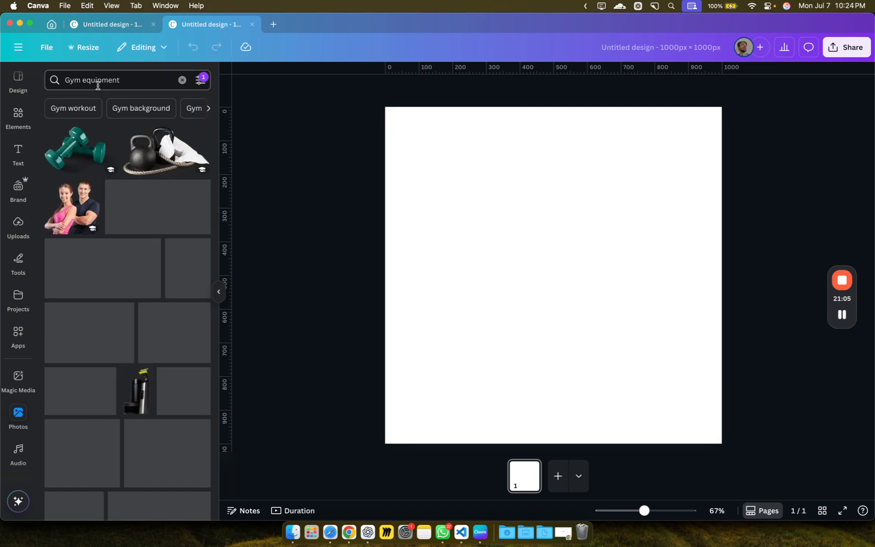
pyautogui.click(64, 154)
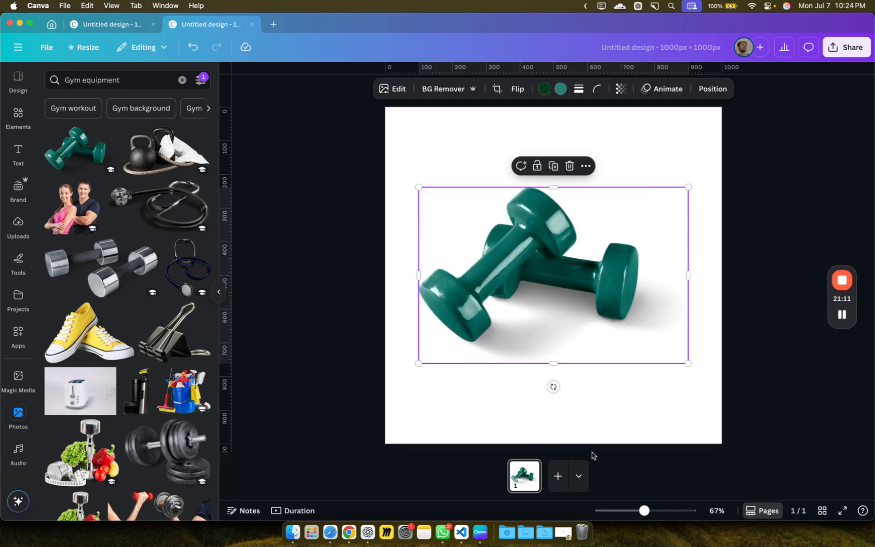
# - Add a second page and place the cut-out of the black kettlebells with rope and white towel on it
pyautogui.click(558, 476)
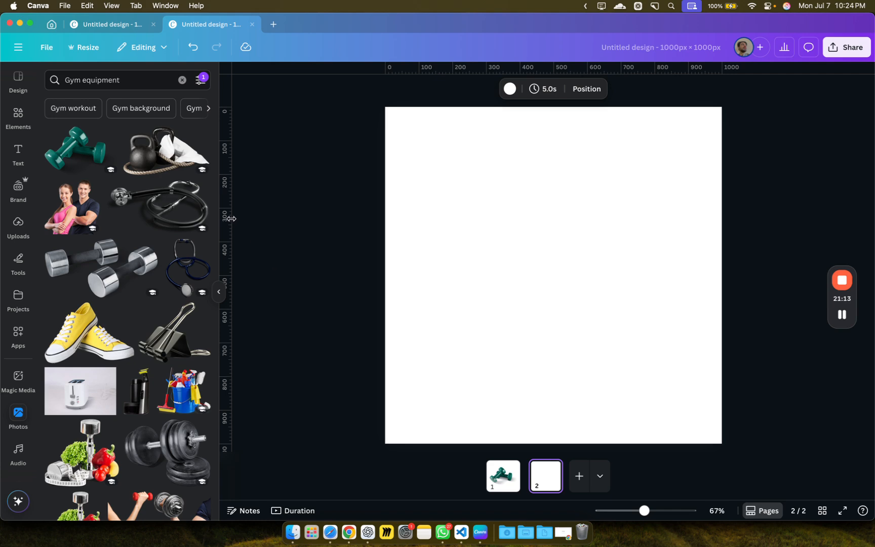
pyautogui.scroll(-2, 165, 296)
pyautogui.scroll(-5, 165, 296)
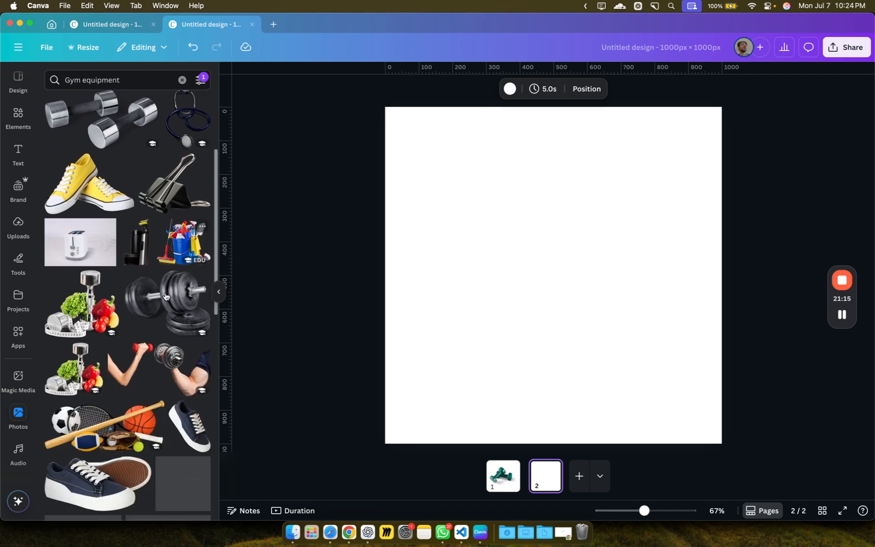
pyautogui.scroll(-8, 165, 296)
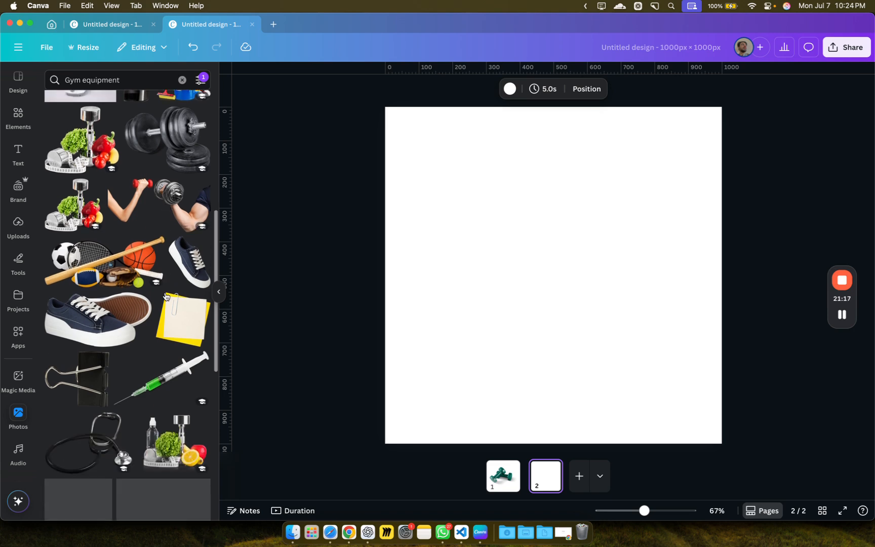
pyautogui.scroll(1, 165, 296)
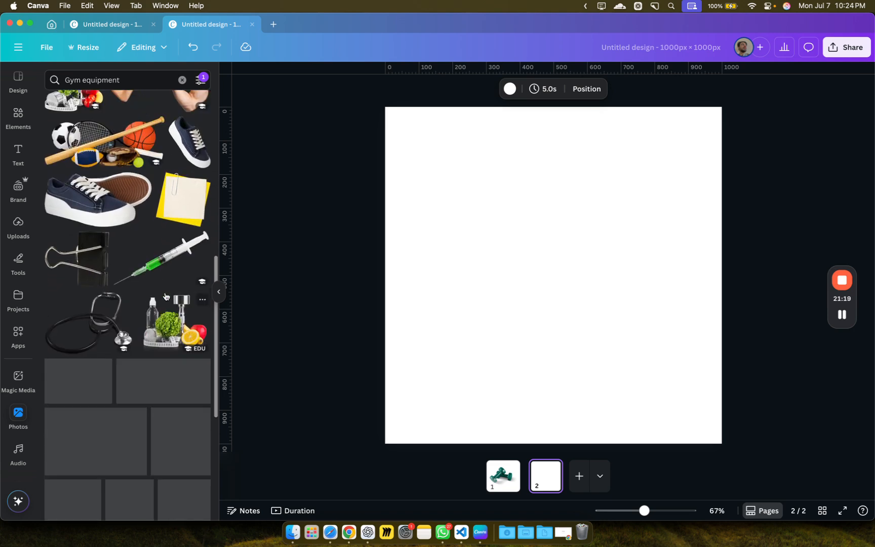
pyautogui.scroll(-8, 165, 296)
pyautogui.scroll(7, 165, 296)
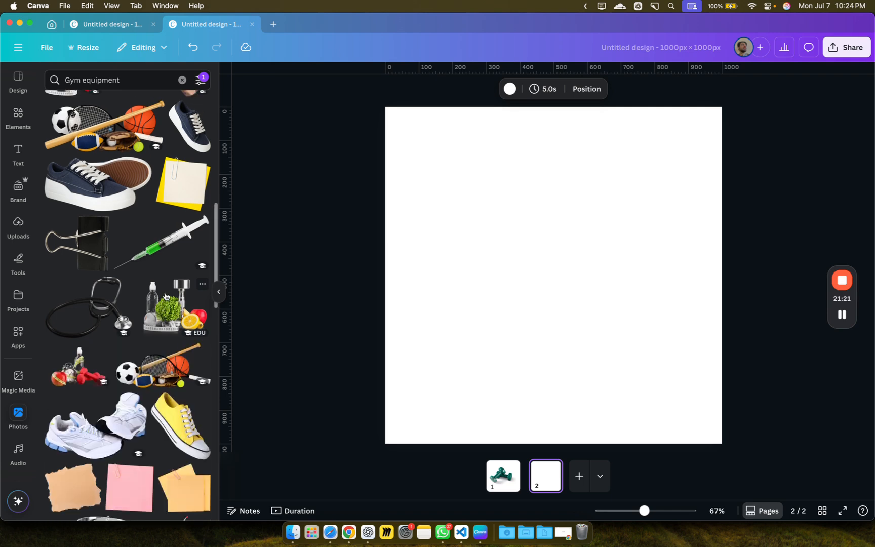
pyautogui.scroll(-10, 165, 296)
pyautogui.scroll(15, 165, 296)
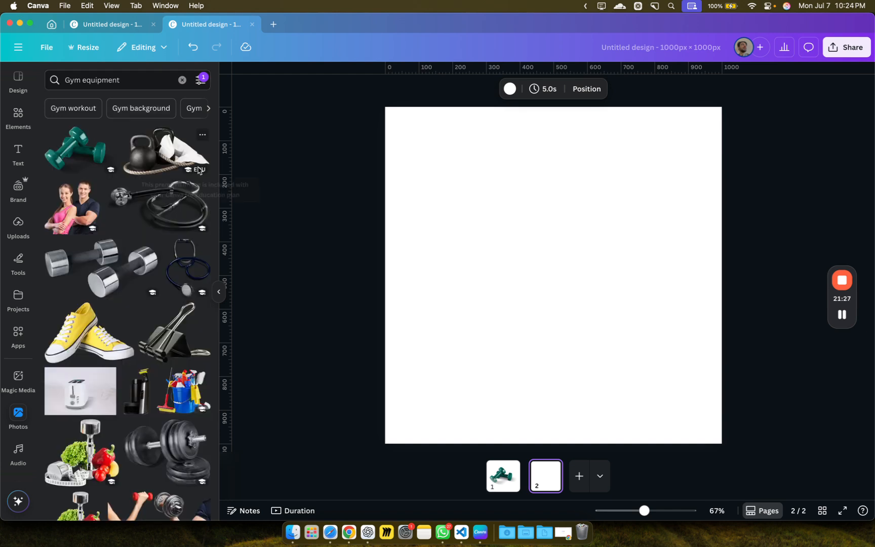
pyautogui.click(155, 152)
pyautogui.click(750, 307)
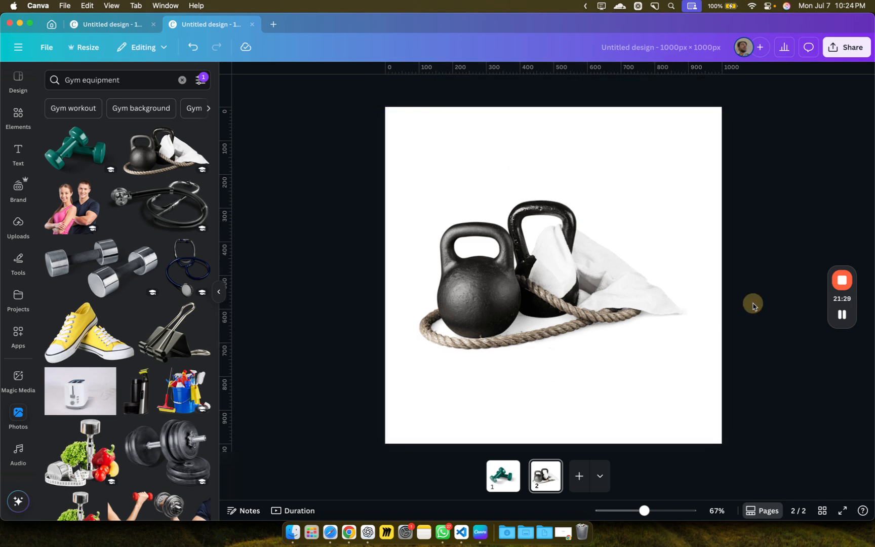
# - Set page 1's background behind the dumbbells to the teal taken from the dumbbell photo's colors
pyautogui.click(502, 481)
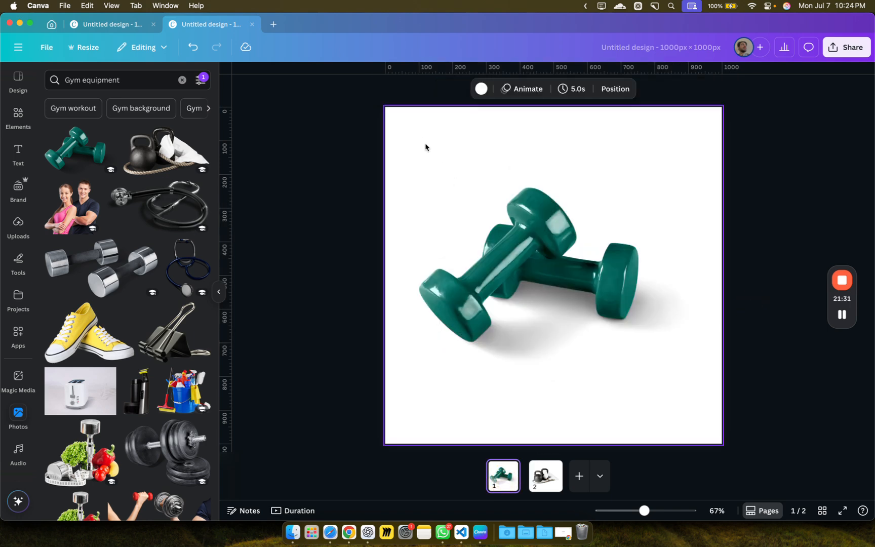
pyautogui.click(462, 121)
pyautogui.click(481, 88)
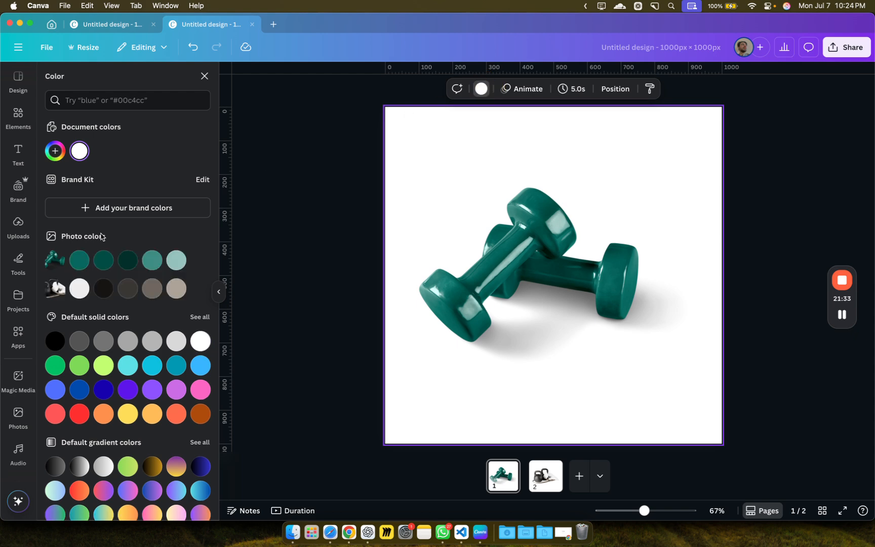
pyautogui.click(104, 289)
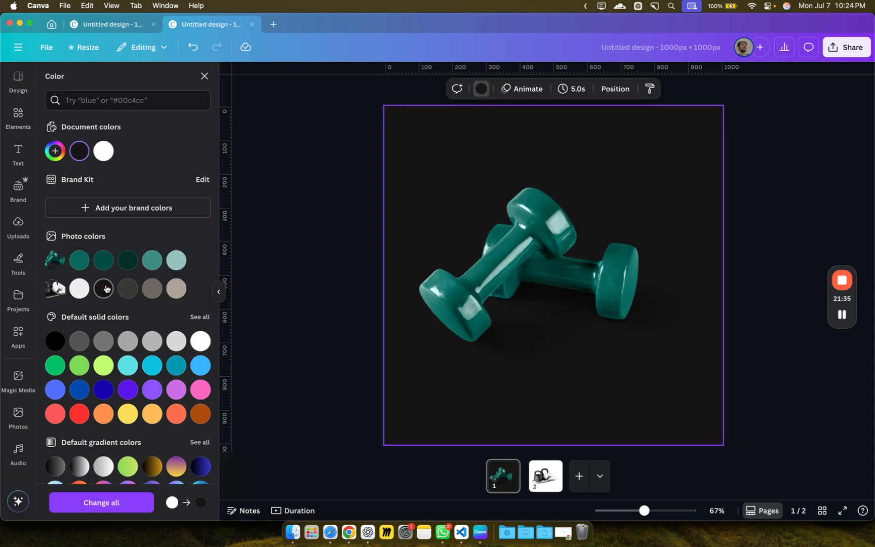
pyautogui.click(79, 261)
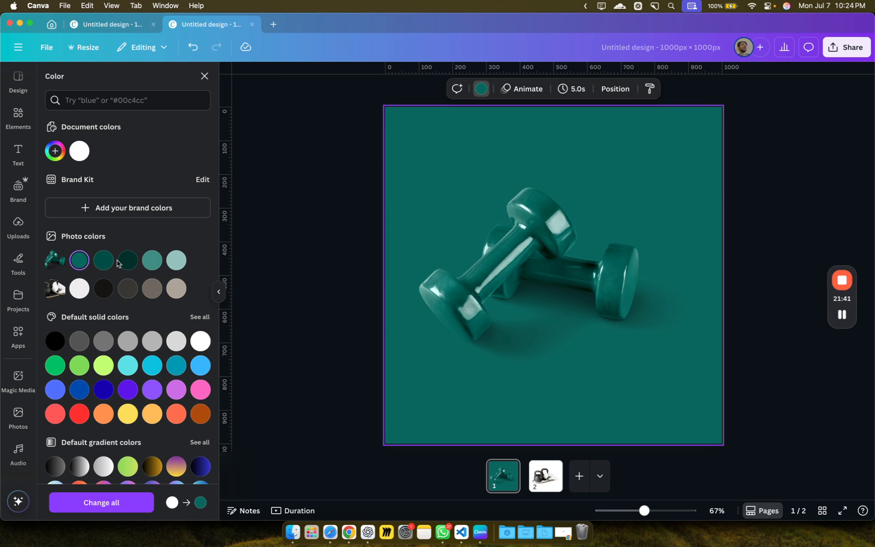
pyautogui.click(281, 325)
# - Set page 2's background behind the kettlebells to the dark grey taken from the kettlebell photo's colors
pyautogui.click(531, 481)
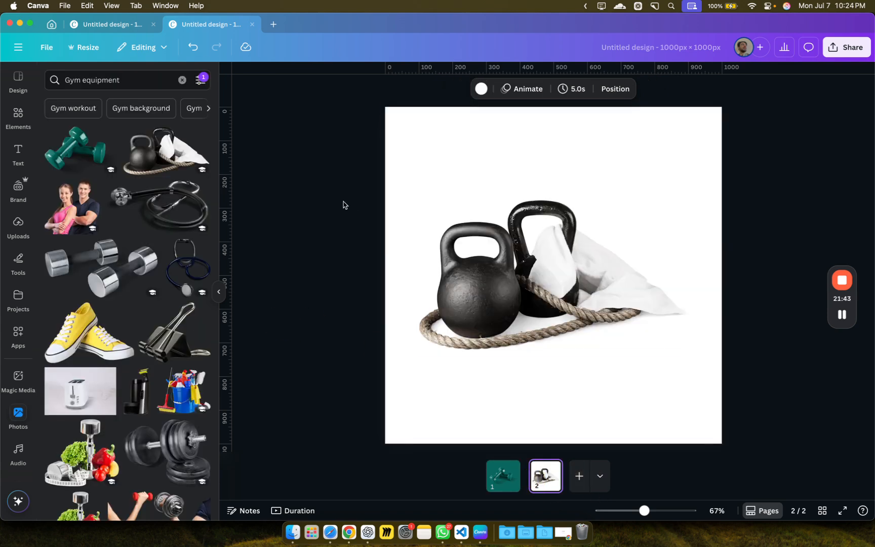
pyautogui.click(419, 163)
pyautogui.click(481, 88)
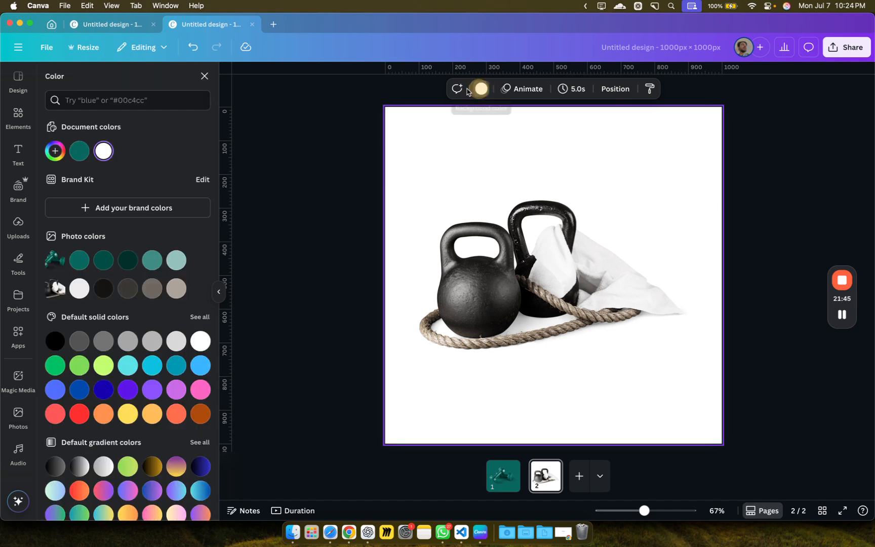
pyautogui.click(134, 292)
pyautogui.click(152, 291)
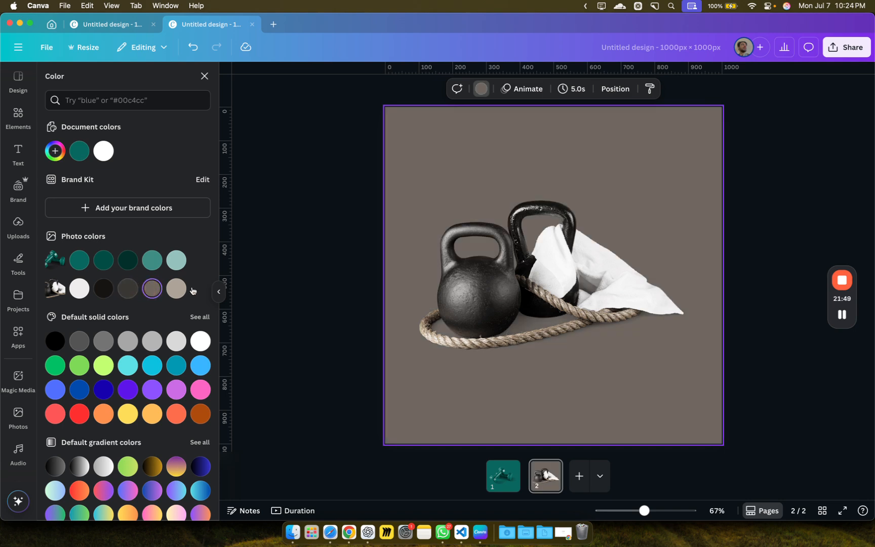
pyautogui.click(127, 289)
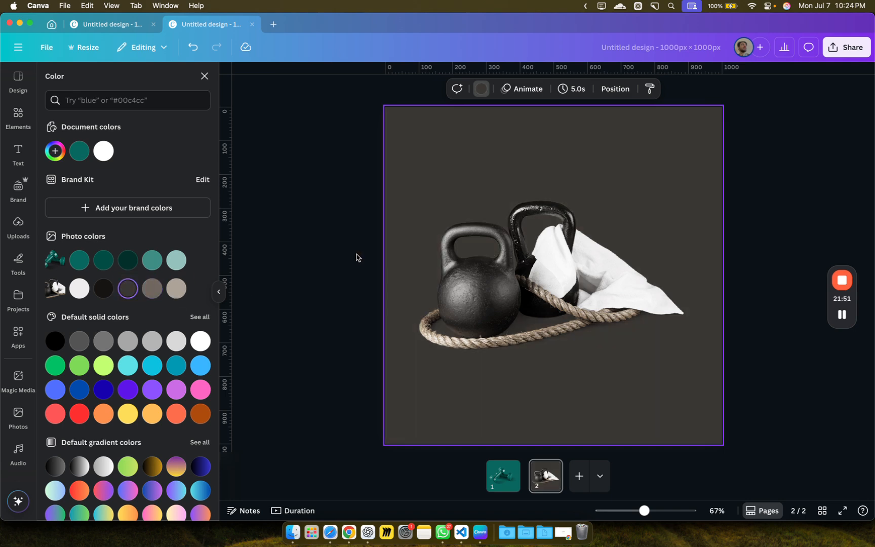
# - Choose JPG as the download format for pages 1–2 of the 1920 × 1080 px banner design
pyautogui.click(355, 256)
pyautogui.click(109, 24)
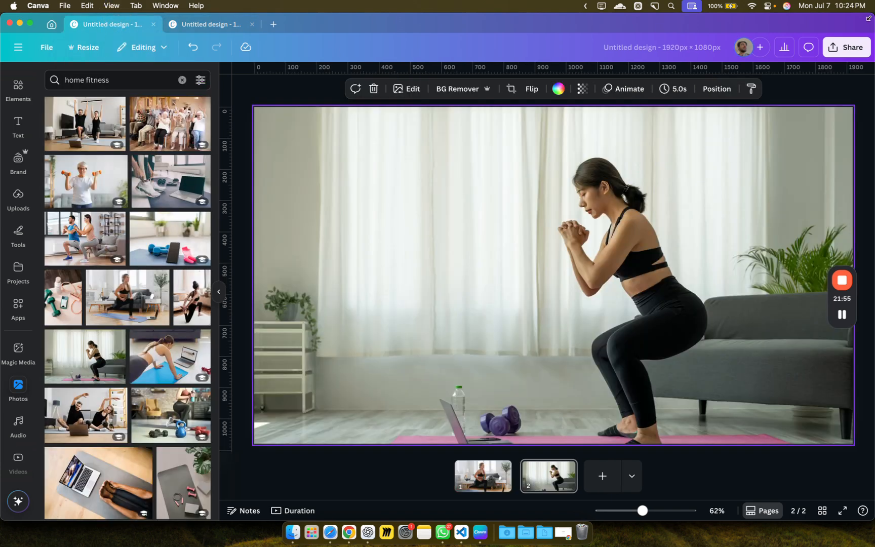
pyautogui.click(848, 48)
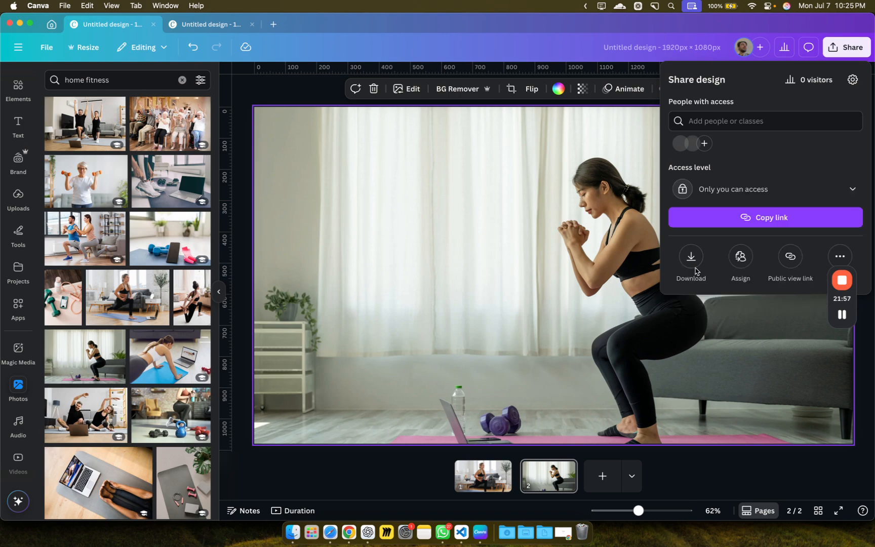
pyautogui.click(694, 270)
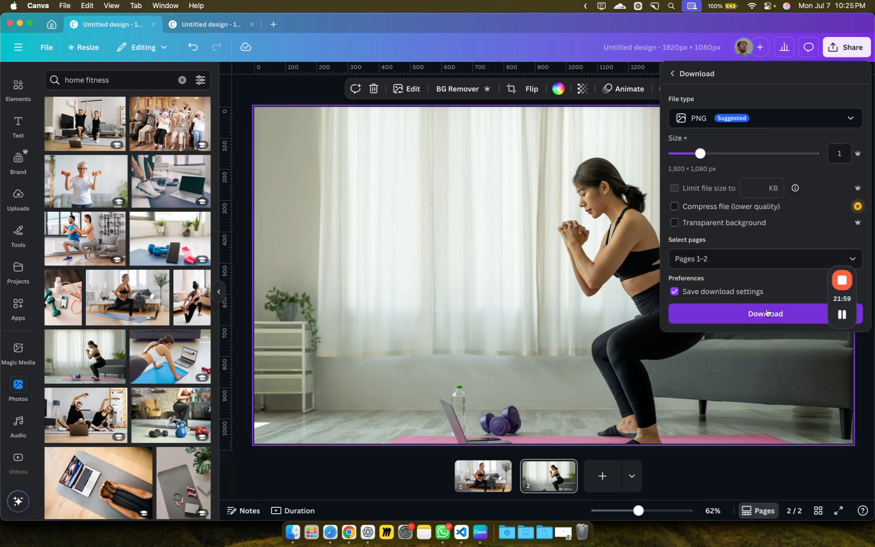
pyautogui.click(705, 117)
pyautogui.click(712, 152)
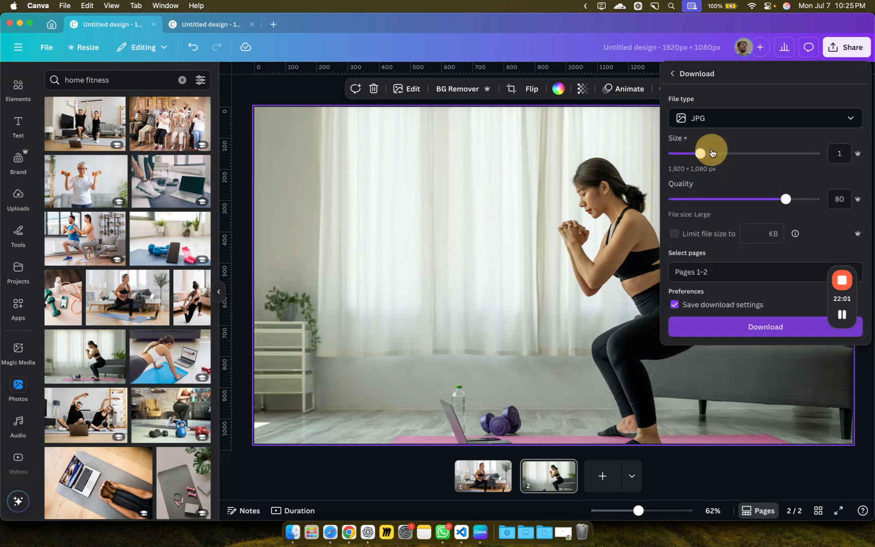
pyautogui.click(207, 24)
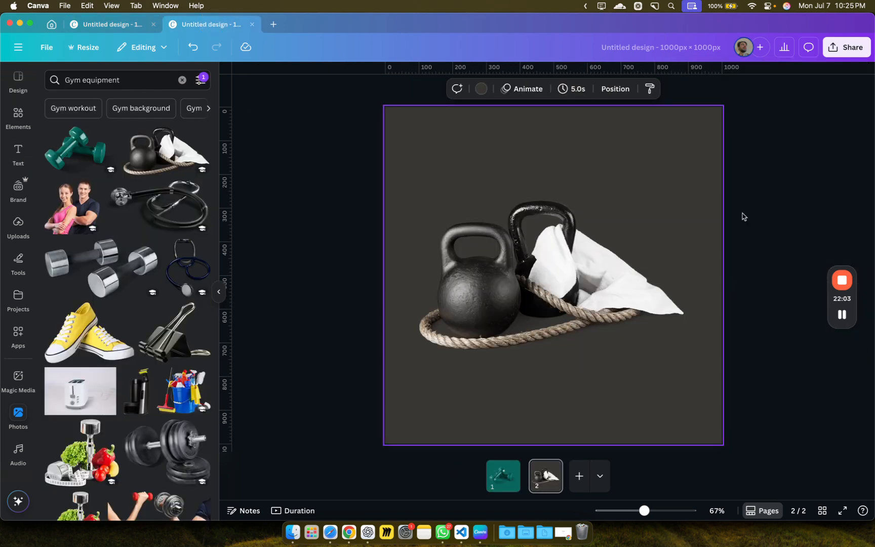
pyautogui.click(846, 47)
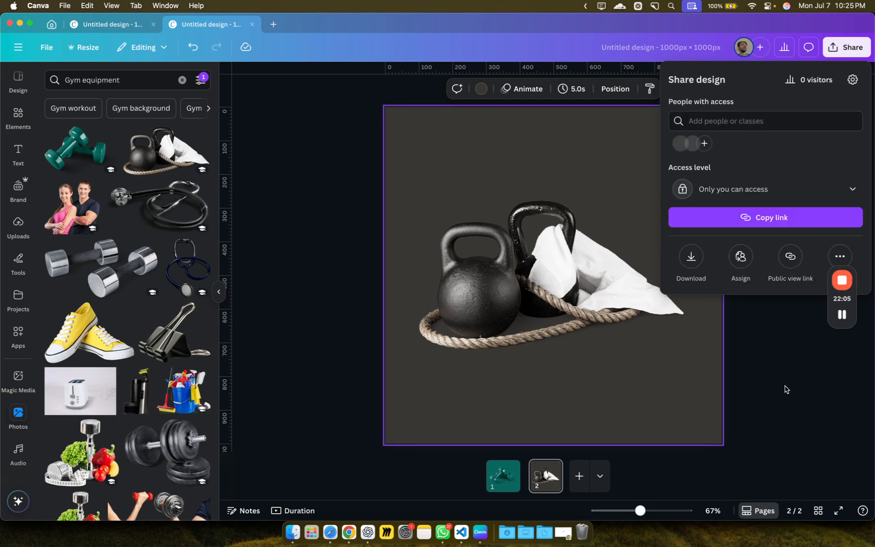
pyautogui.click(786, 389)
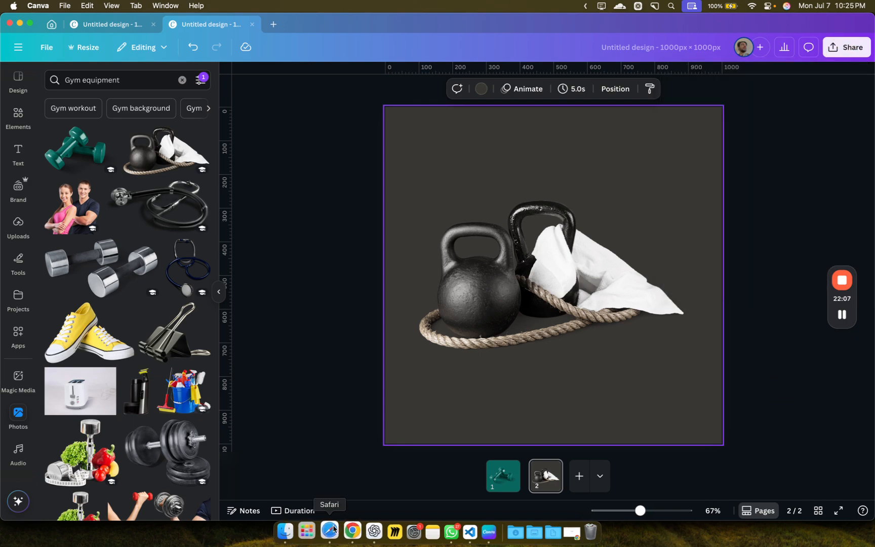
# - Switch to Safari and examine the store's home page sections for images and banners that still show watches or placeholders
pyautogui.click(331, 531)
pyautogui.scroll(7, 390, 110)
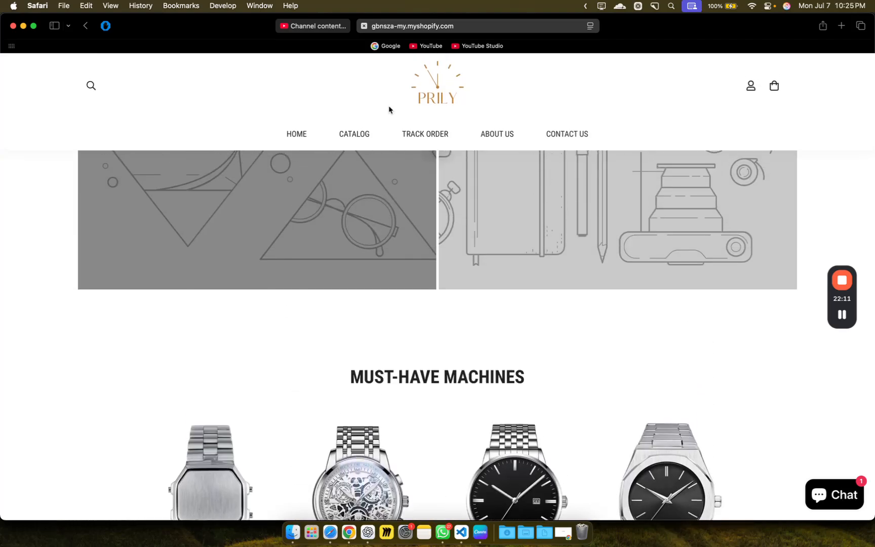
pyautogui.scroll(-10, 410, 231)
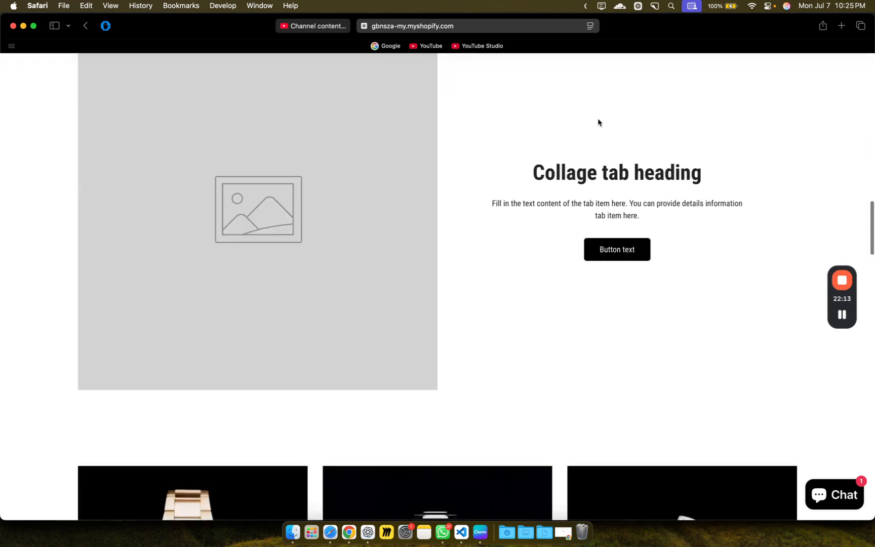
pyautogui.scroll(-8, 616, 330)
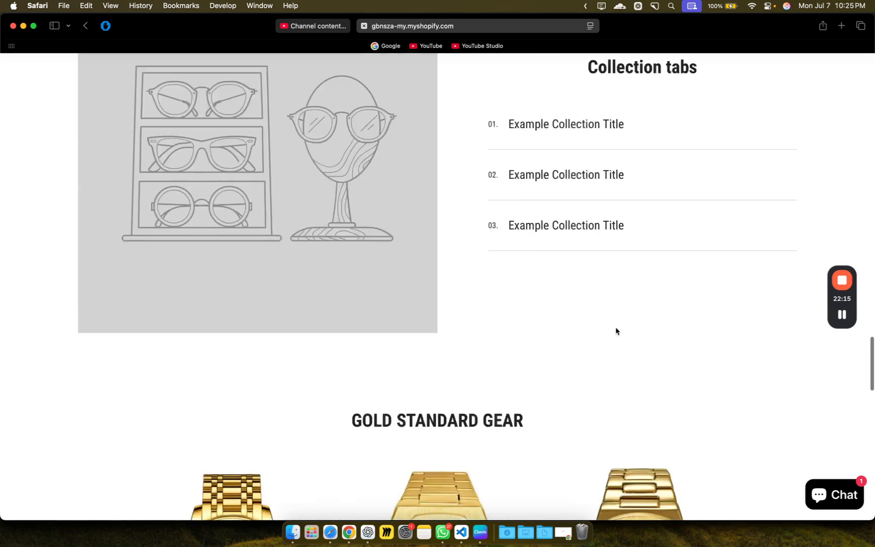
pyautogui.scroll(-4, 319, 409)
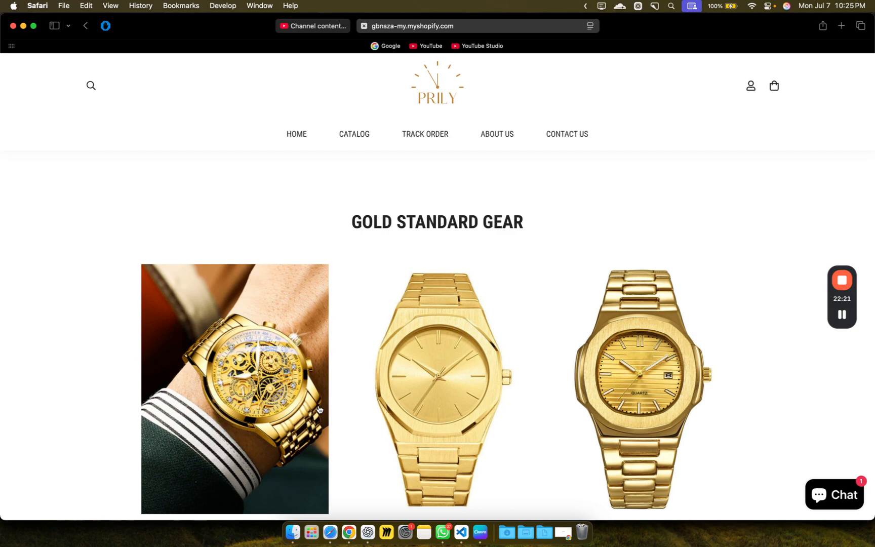
pyautogui.scroll(-10, 485, 236)
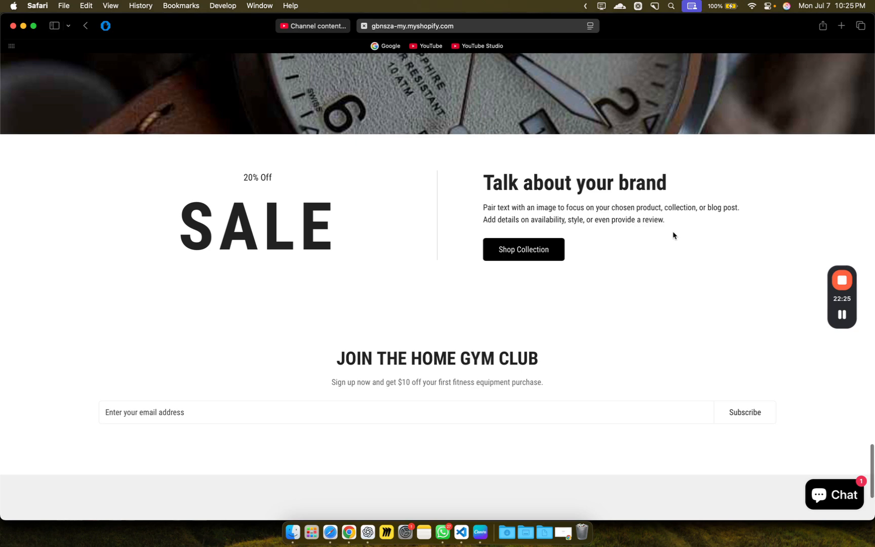
pyautogui.scroll(6, 673, 235)
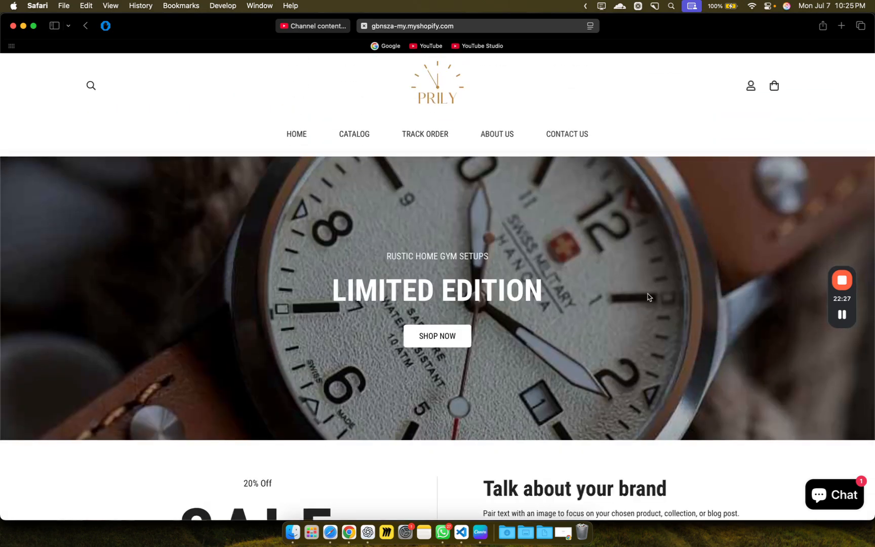